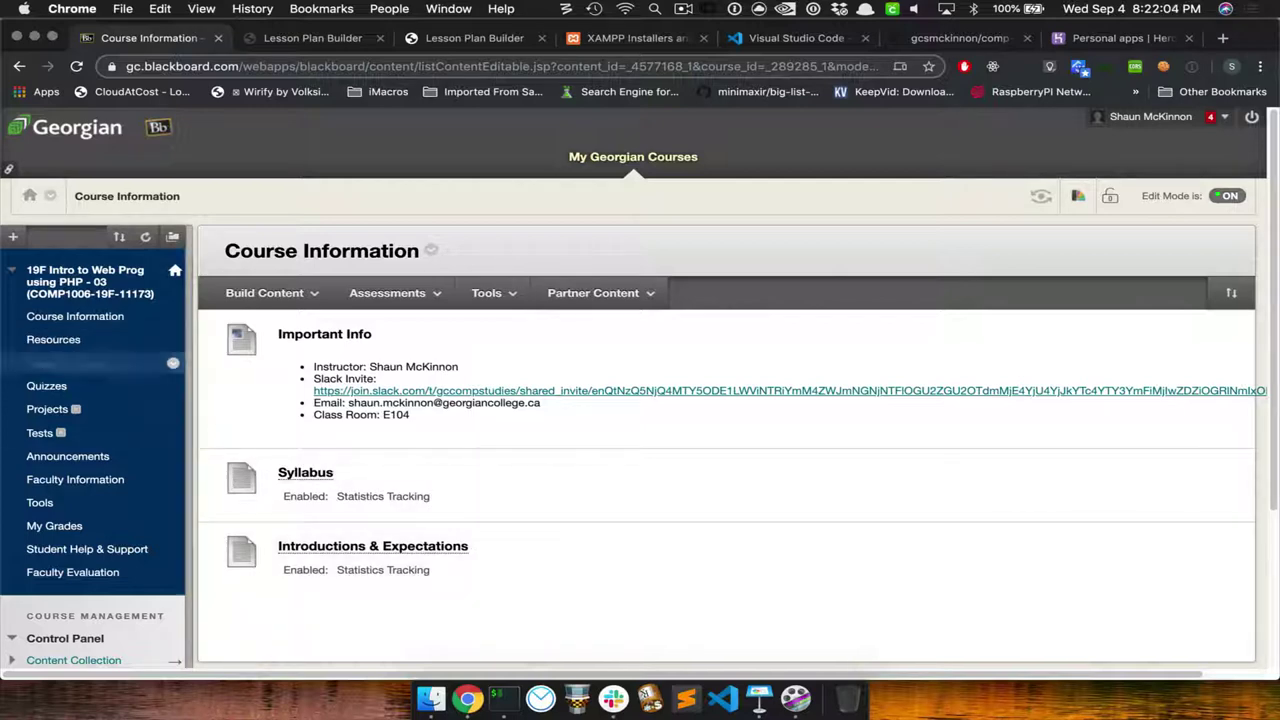
# - Open the XAMPP link from the course's Resources page
pyautogui.click(53, 339)
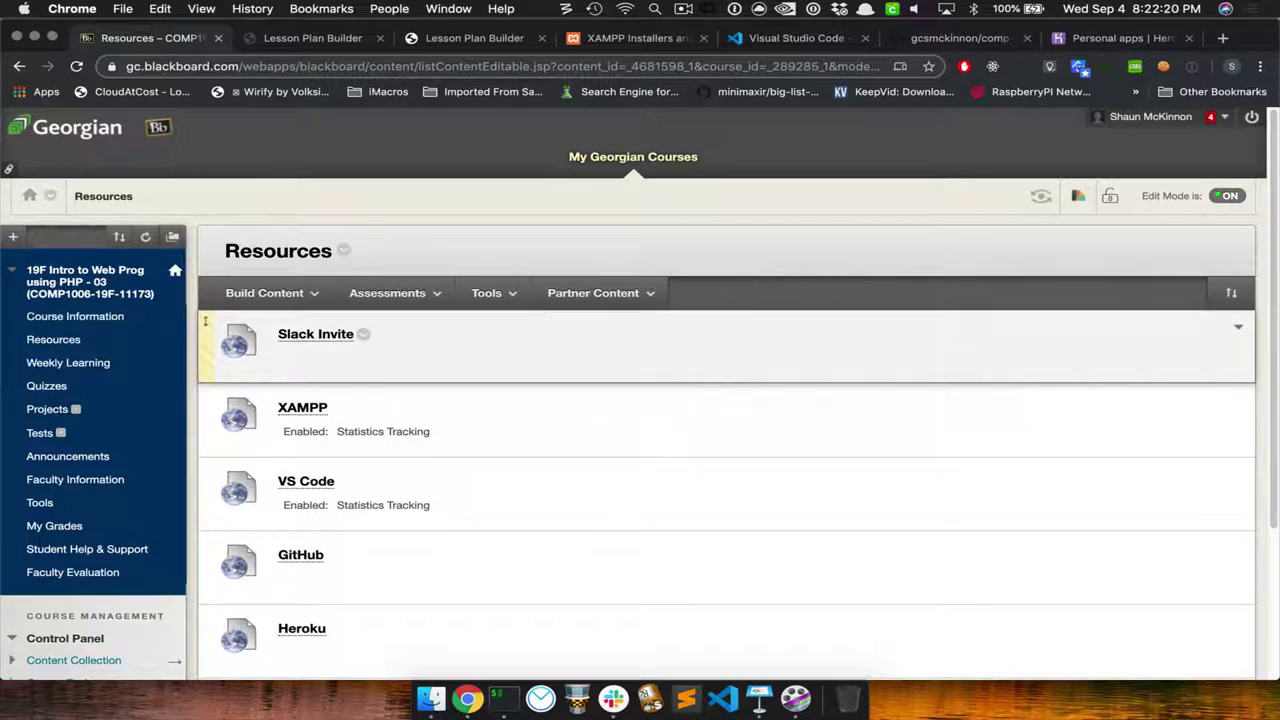
pyautogui.scroll(-3, 725, 420)
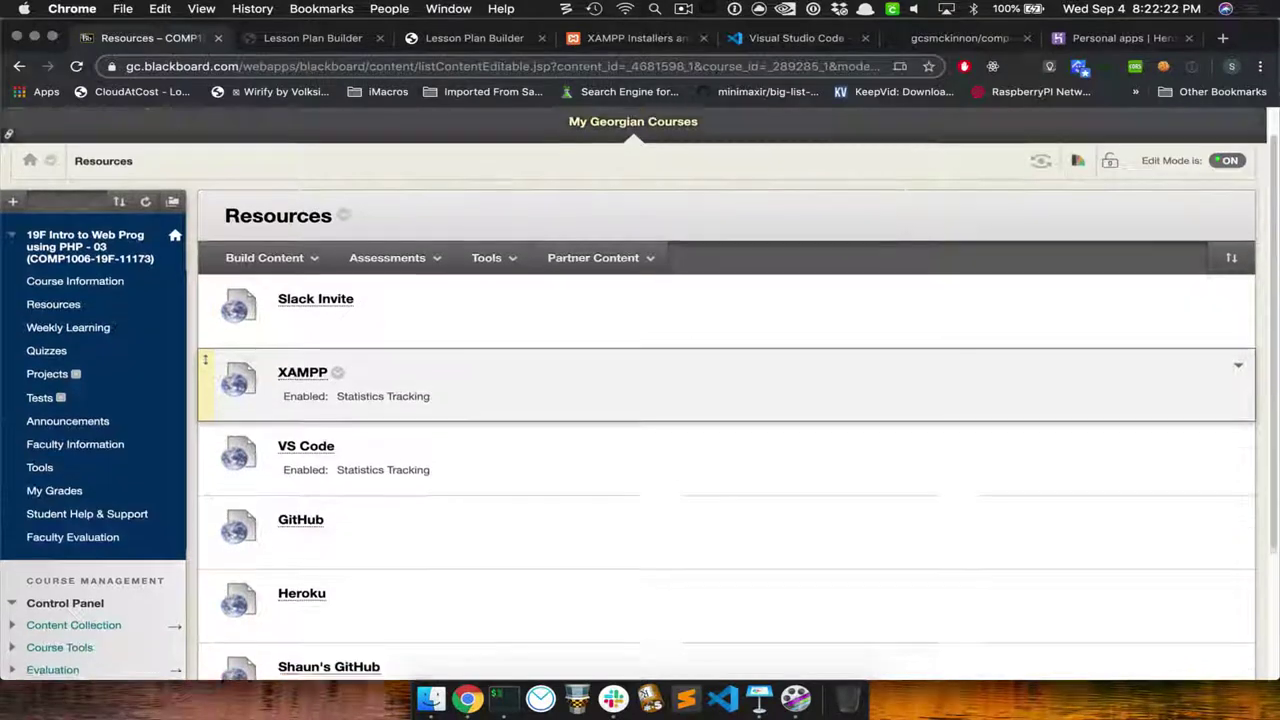
pyautogui.scroll(-3, 725, 320)
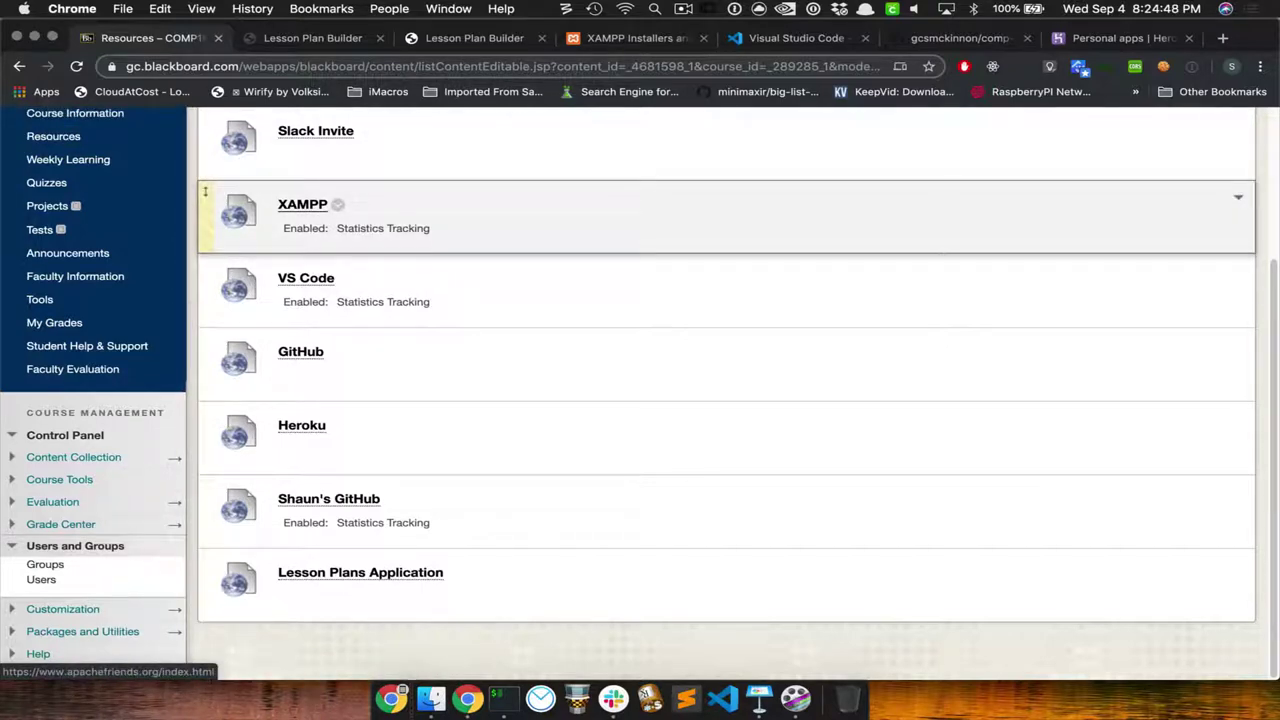
pyautogui.click(302, 204)
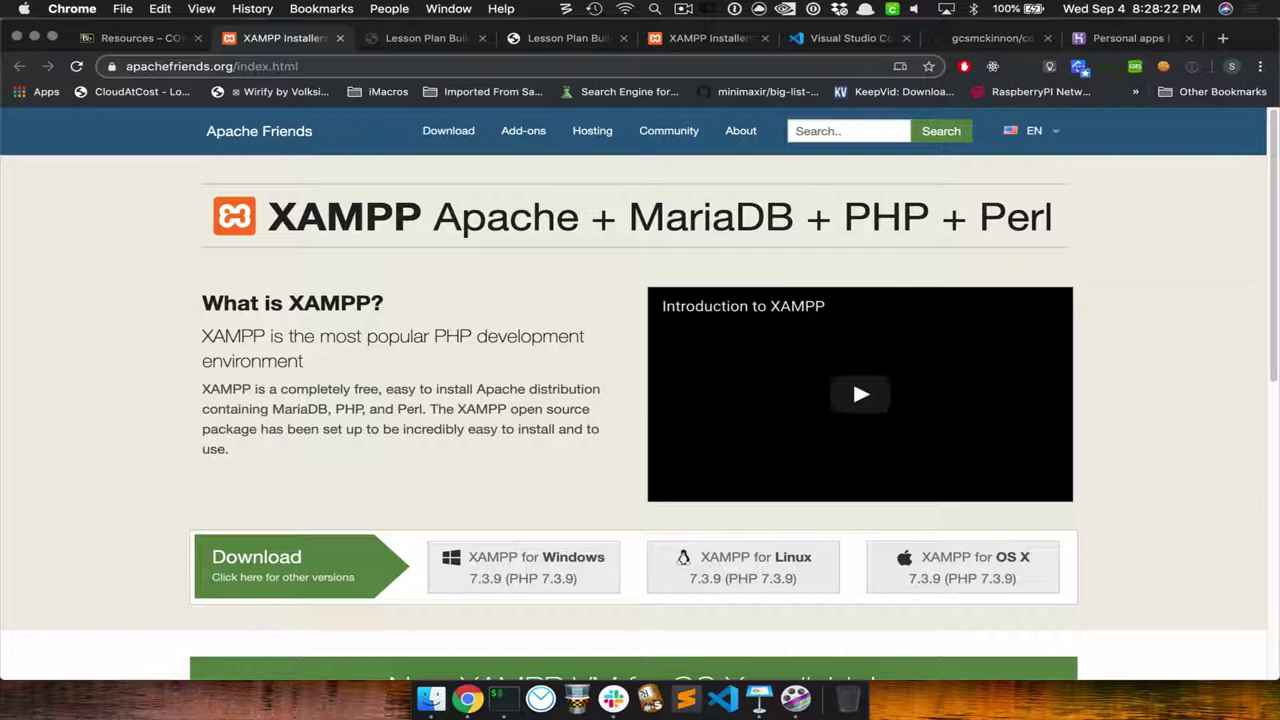
# - Launch the XAMPP app through a system search for "xampp" and hide all other applications
pyautogui.press('super+space')
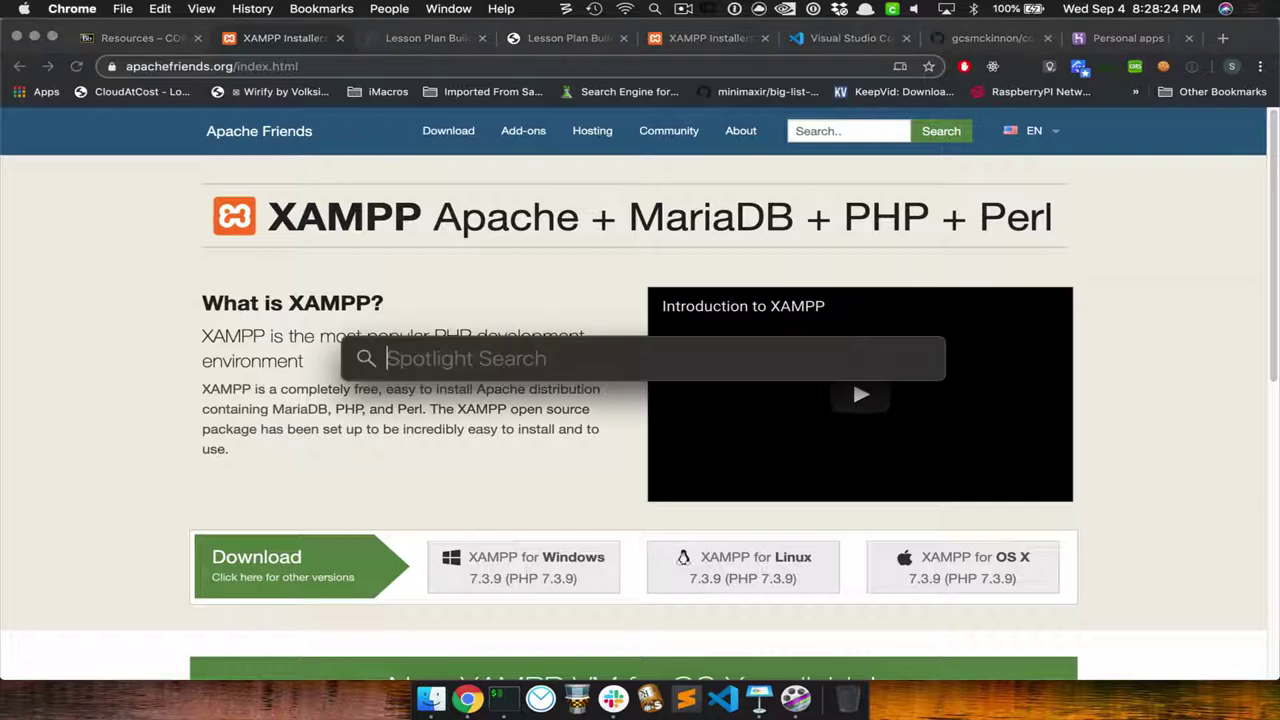
pyautogui.write('xampp')
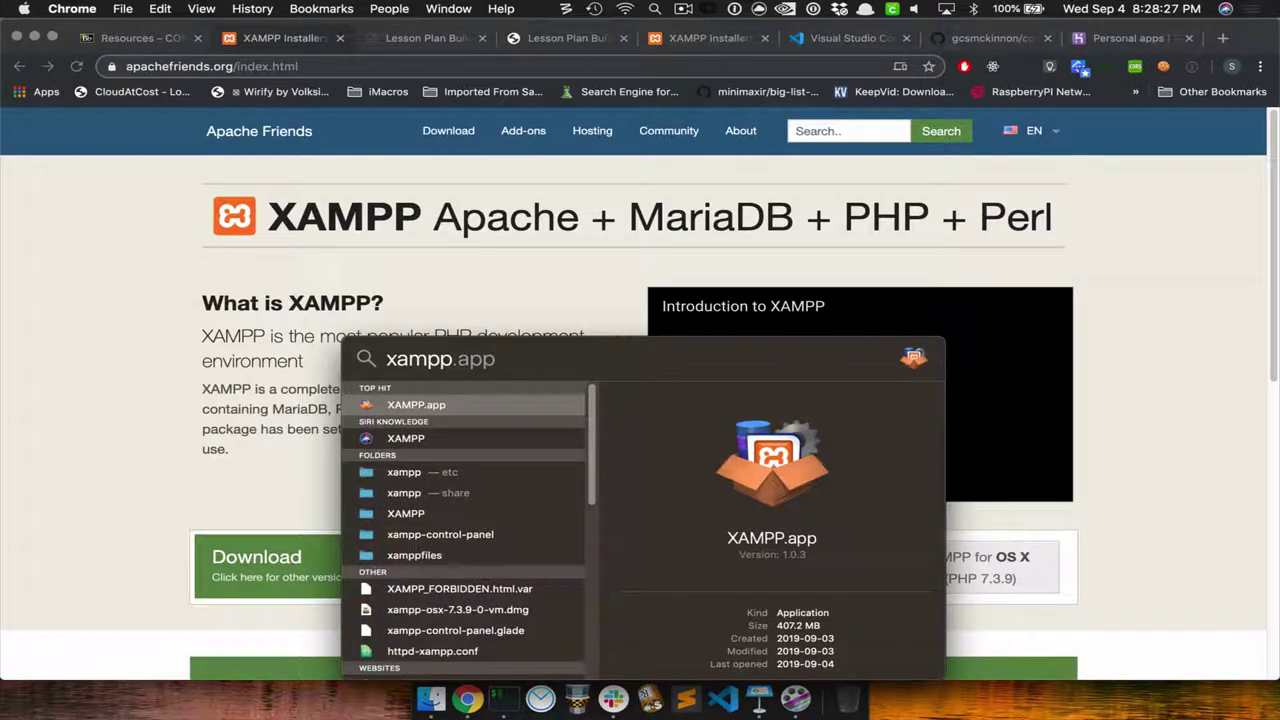
pyautogui.press('Return')
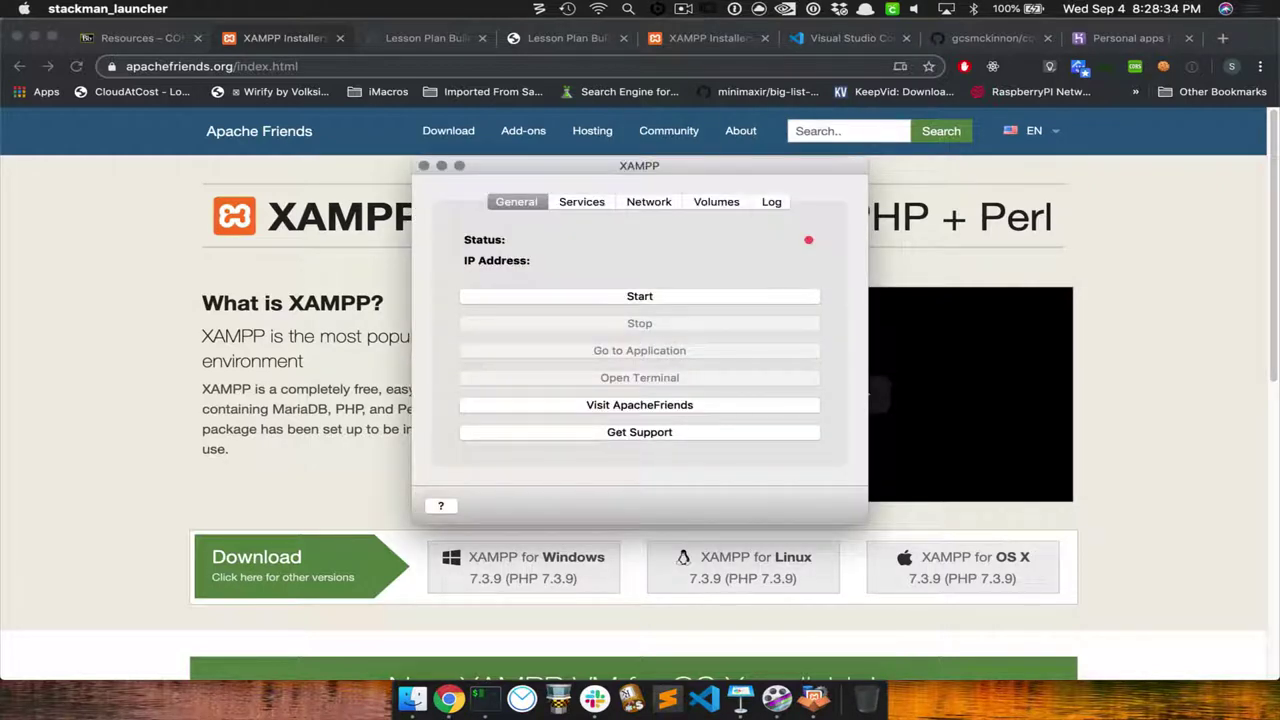
pyautogui.press('super+alt+h')
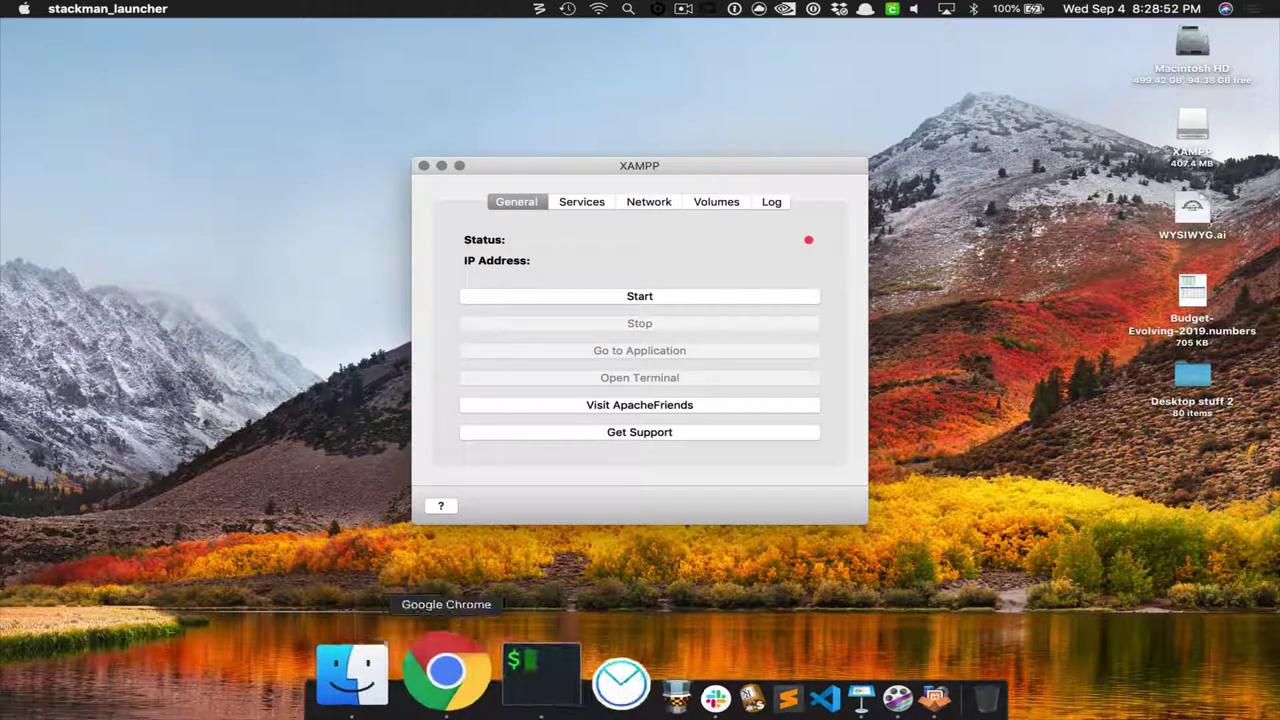
# - Switch back to Chrome and search the web for "xampp for windows" in a new tab
pyautogui.click(452, 692)
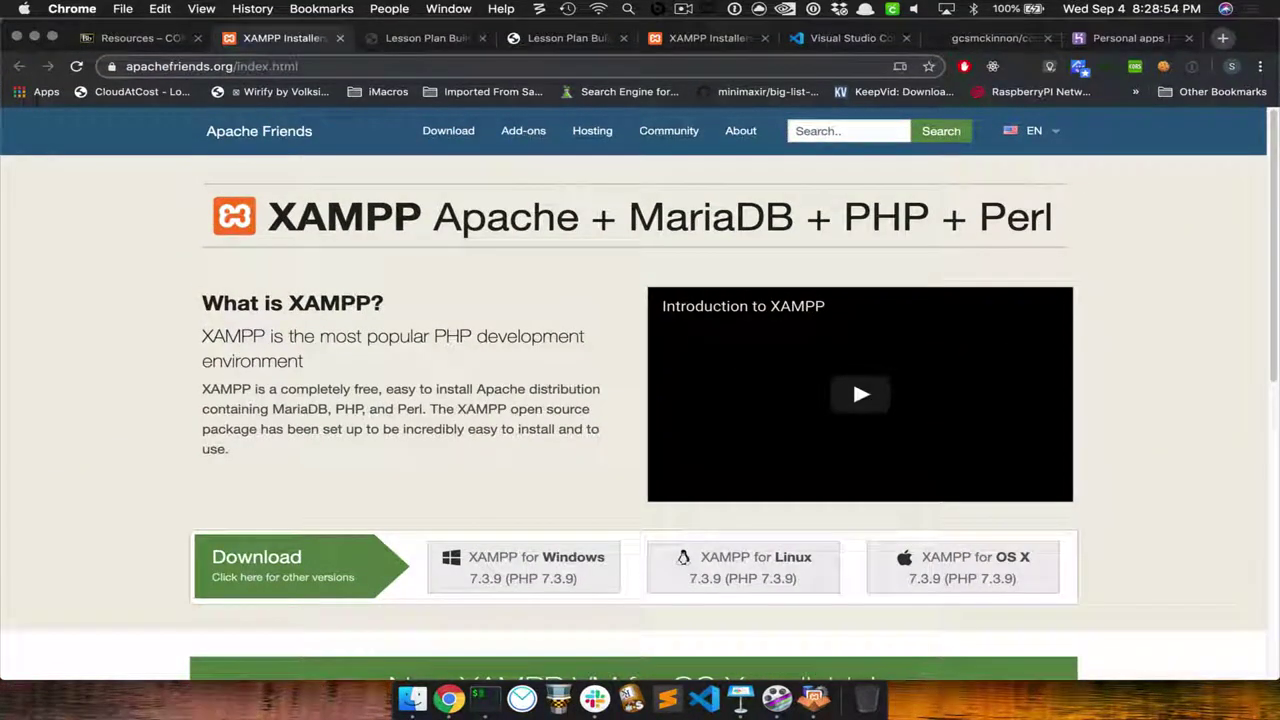
pyautogui.click(1222, 38)
pyautogui.write('ca')
pyautogui.press('BackSpace')
pyautogui.press('BackSpace')
pyautogui.write('x')
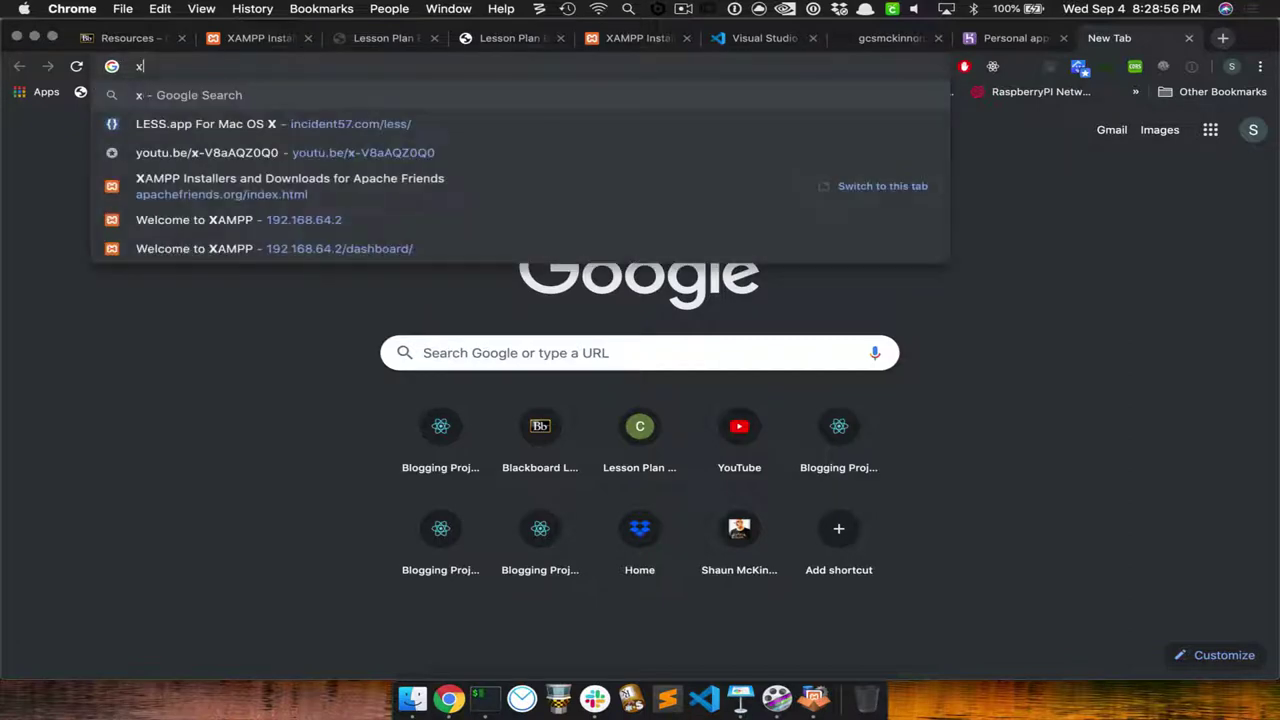
pyautogui.write('ampp for windows')
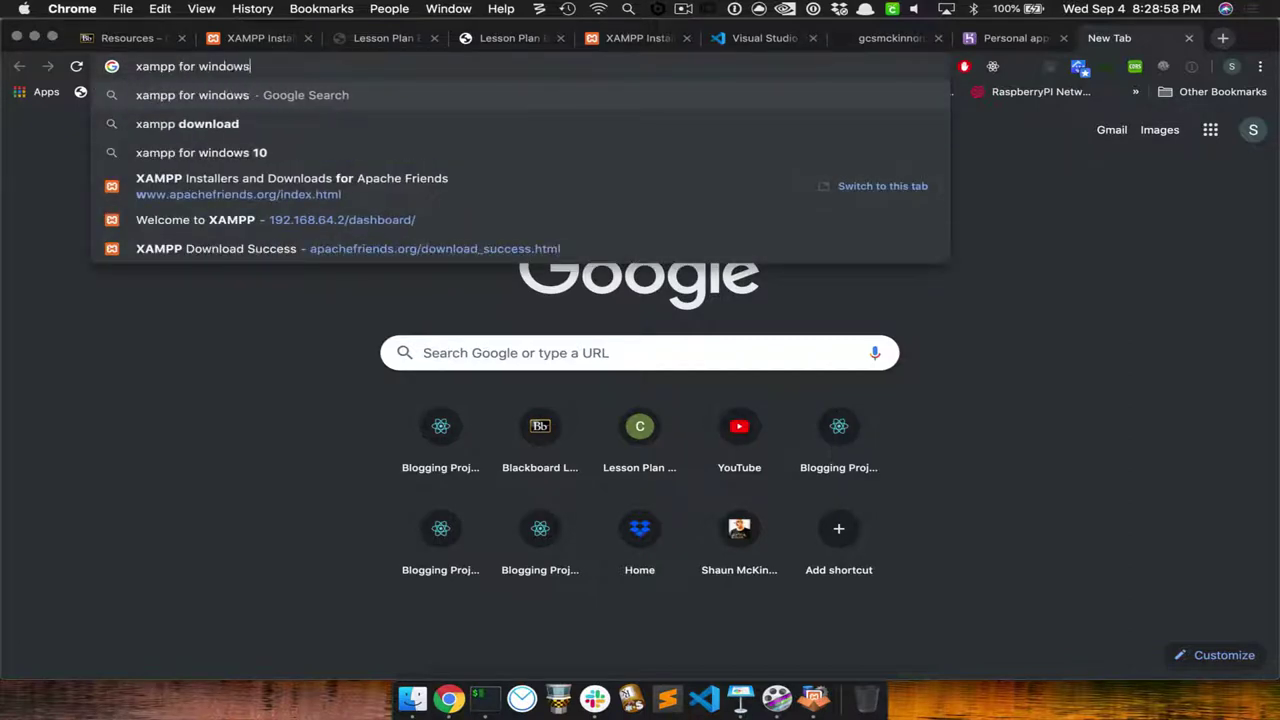
pyautogui.press('Return')
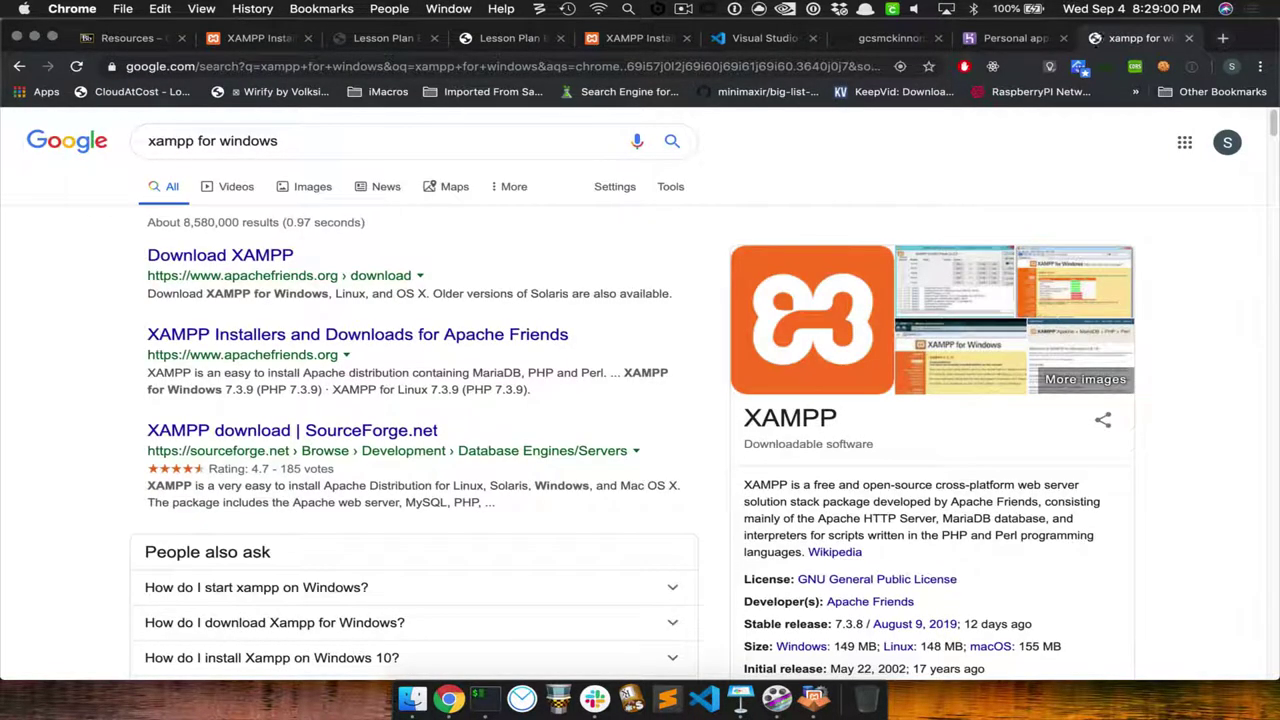
# - Show the image results for XAMPP and open the SourceForge page behind the Control Panel v3.2.2 screenshot
pyautogui.click(813, 320)
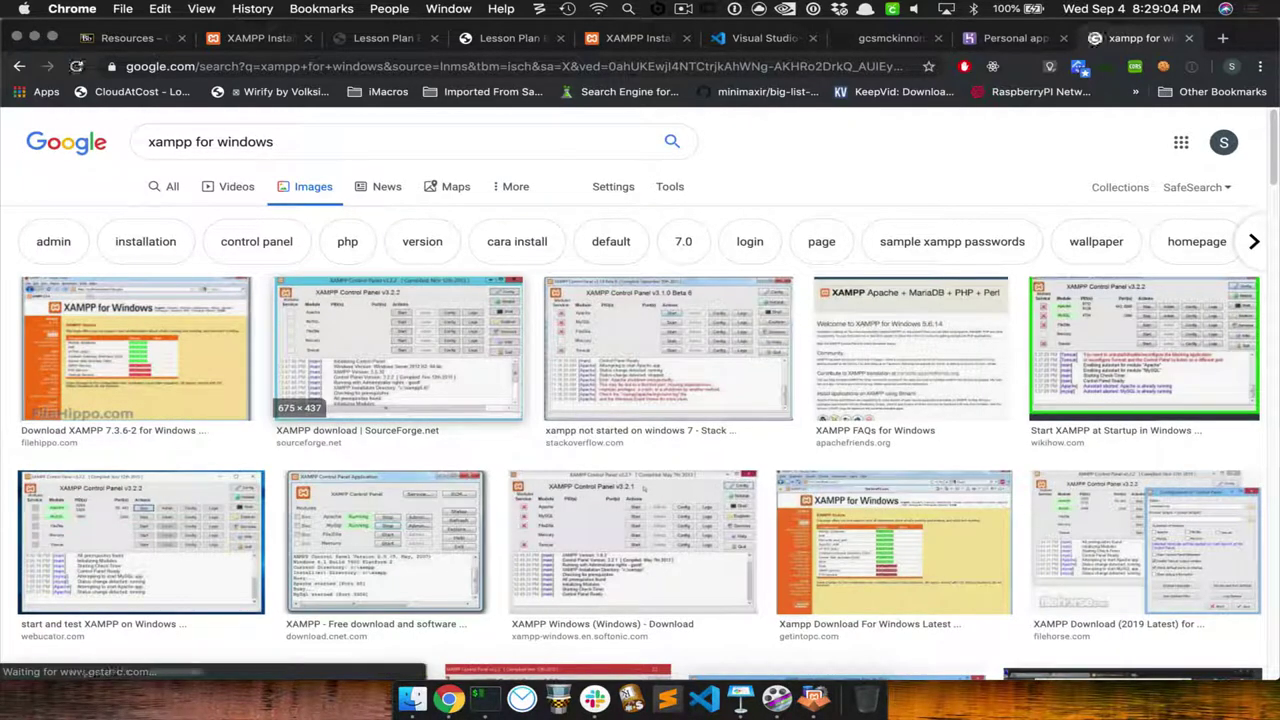
pyautogui.click(398, 348)
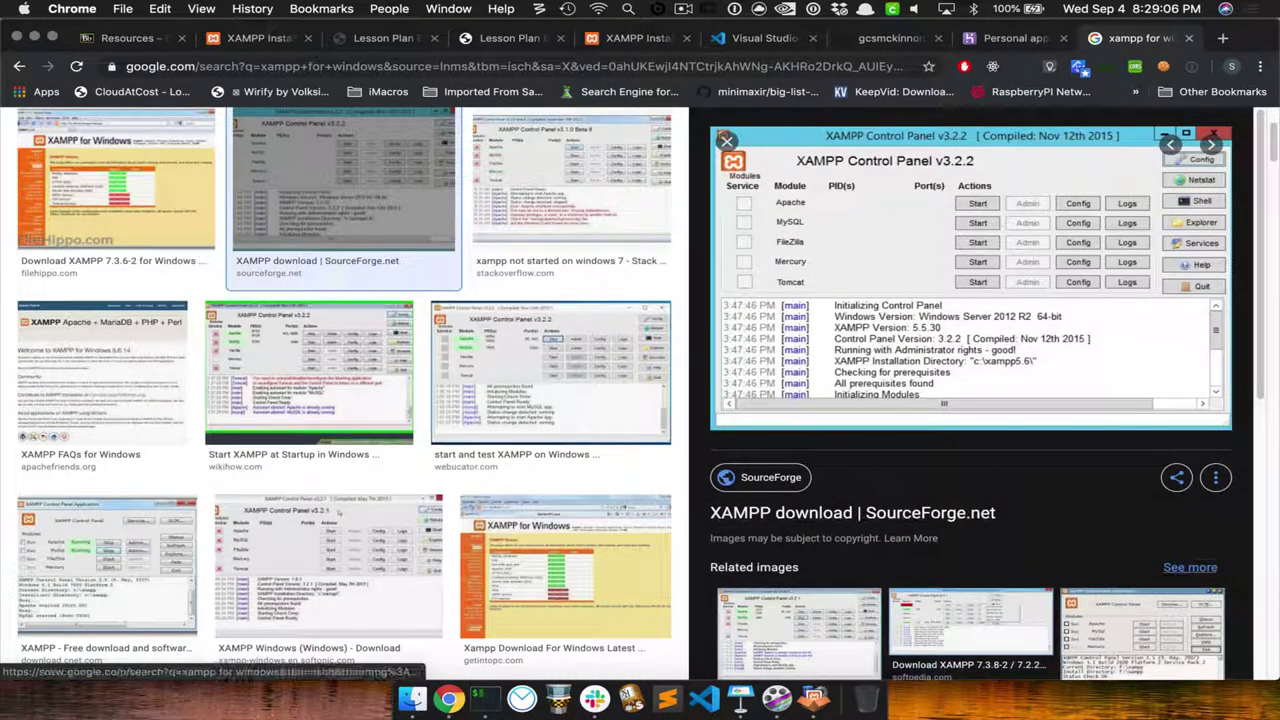
pyautogui.click(970, 275)
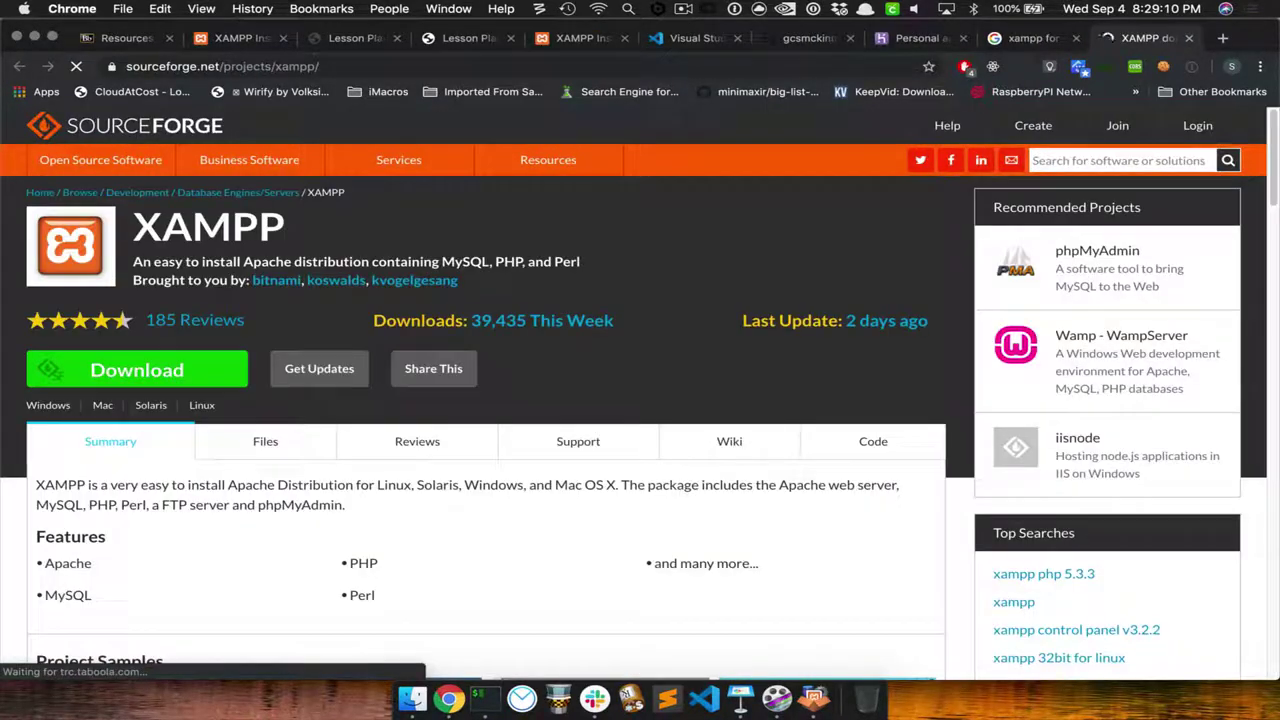
# - Enlarge the XAMPP Control Panel screenshot among the project samples on the SourceForge page
pyautogui.scroll(-5, 640, 400)
pyautogui.scroll(-3, 480, 400)
pyautogui.scroll(4, 480, 400)
pyautogui.click(827, 380)
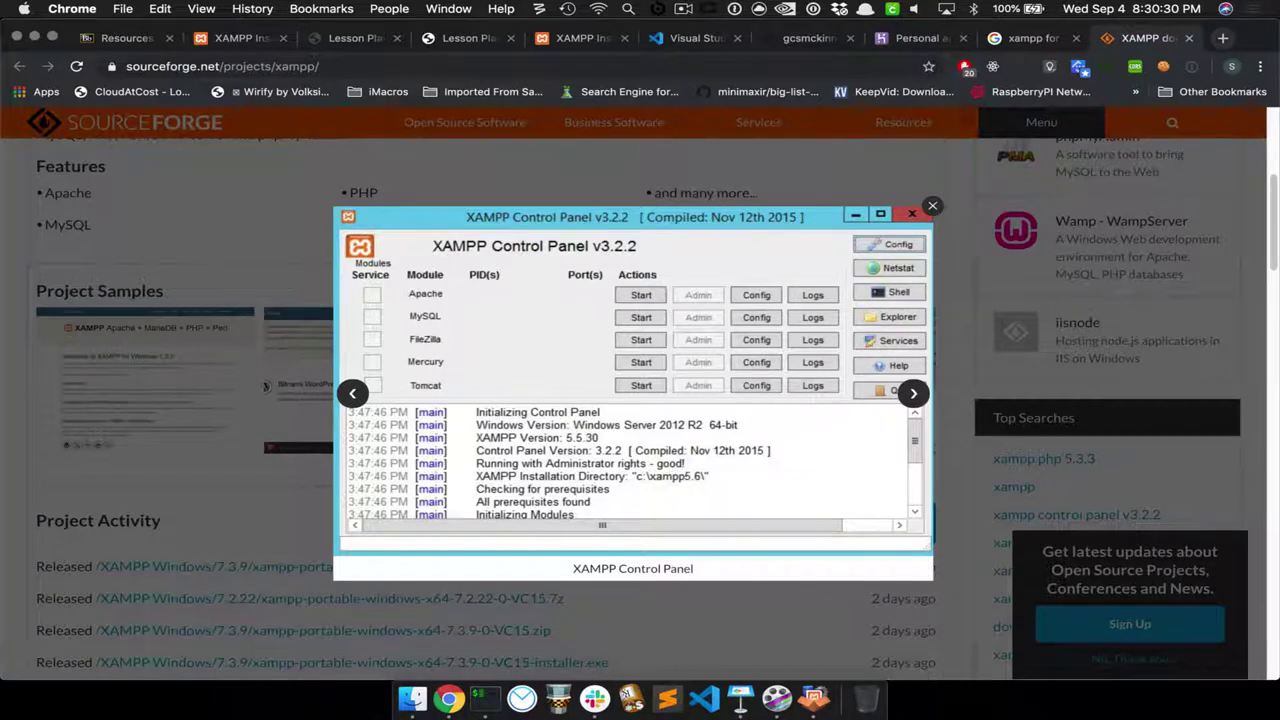
# - Open a blank browser tab, switch to Visual Studio Code, enlarge its interface with blogsController.js open, and close both open files
pyautogui.press('super+t')
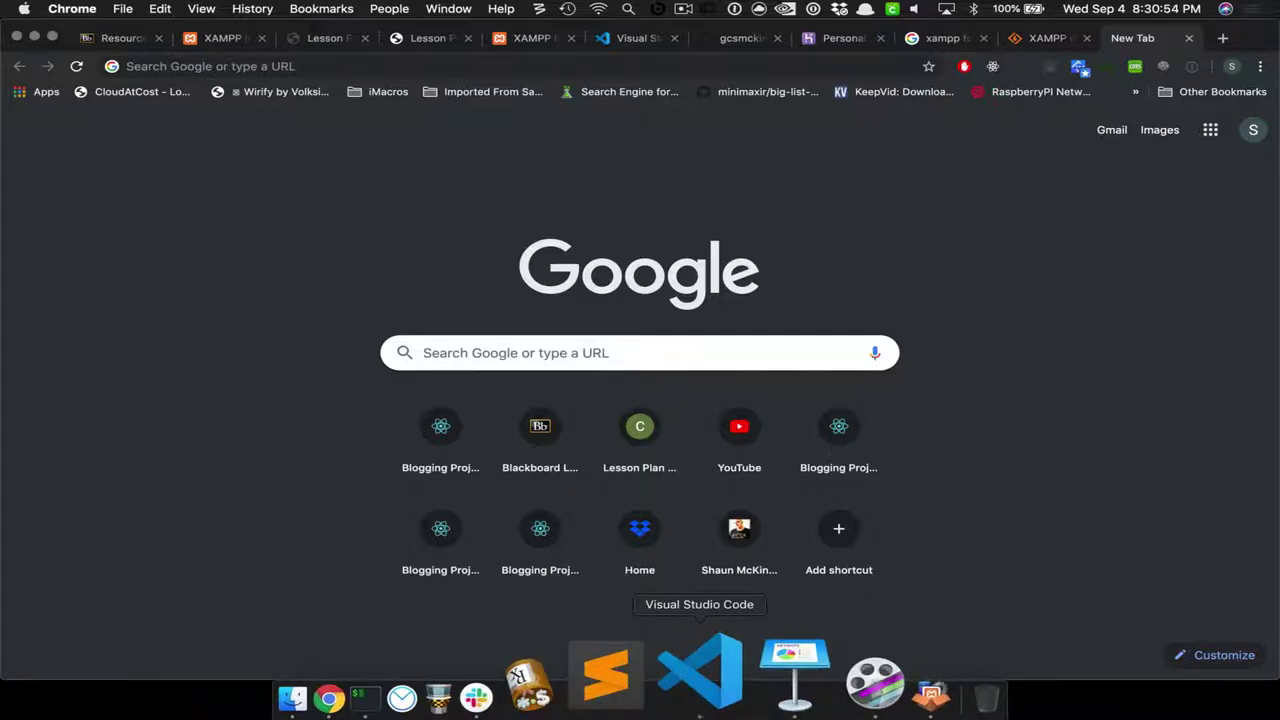
pyautogui.click(703, 692)
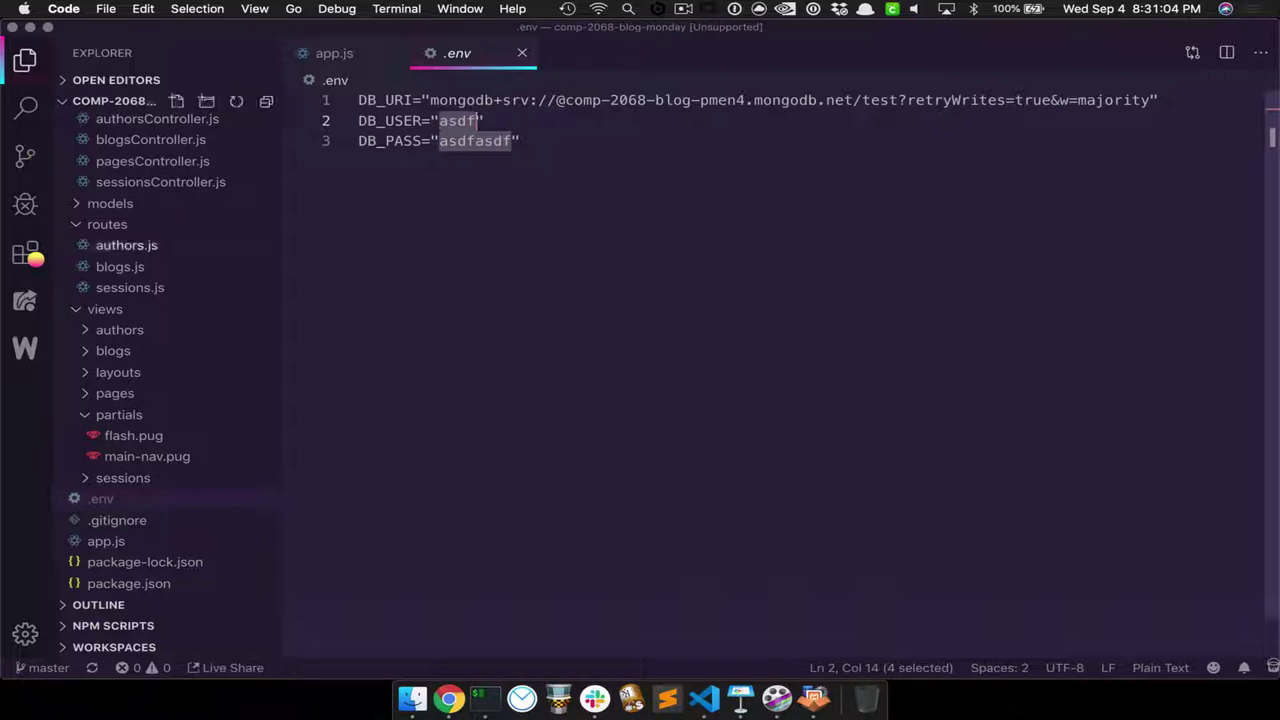
pyautogui.click(150, 139)
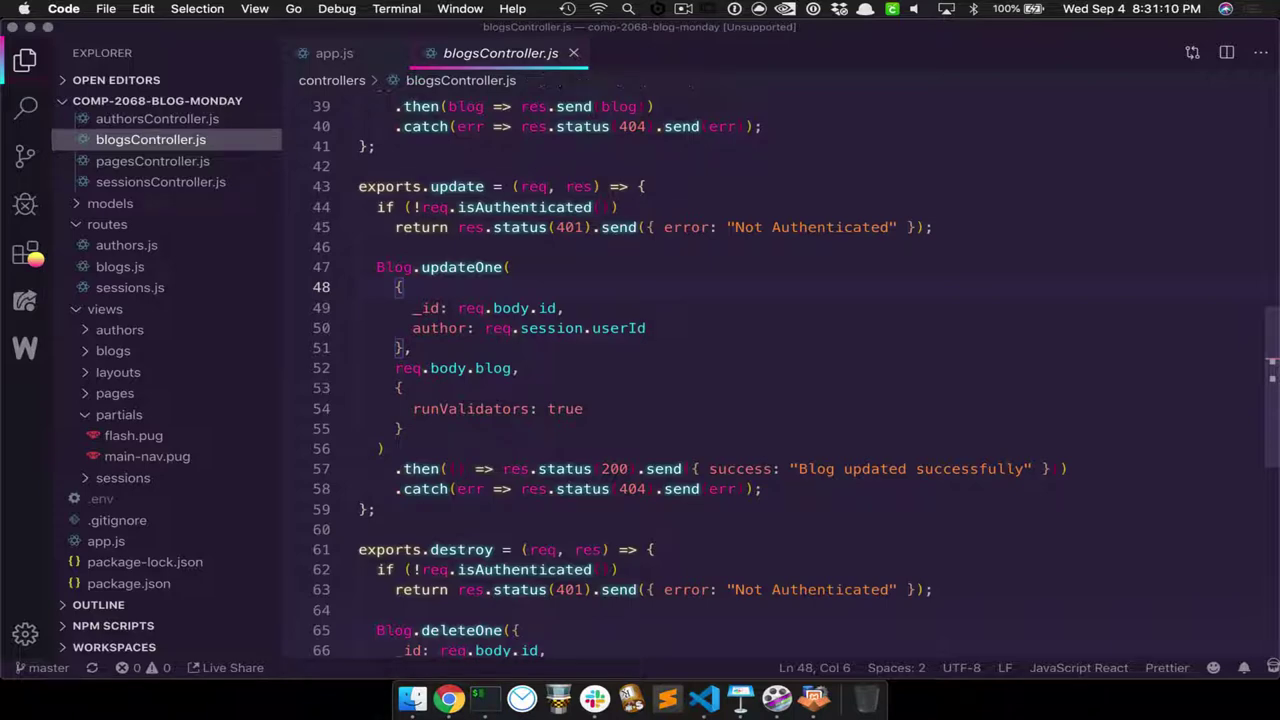
pyautogui.press('super+equal')
pyautogui.press('super+equal')
pyautogui.press('super+equal')
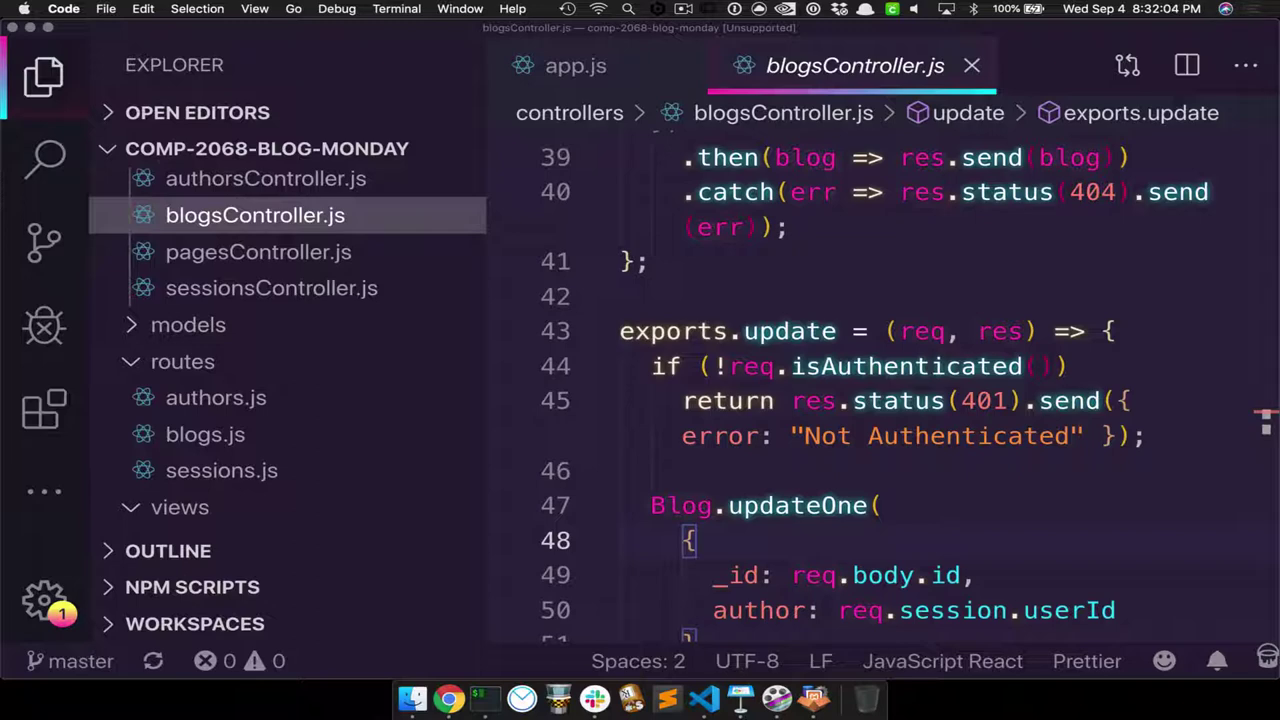
pyautogui.press('super+w')
pyautogui.press('super+w')
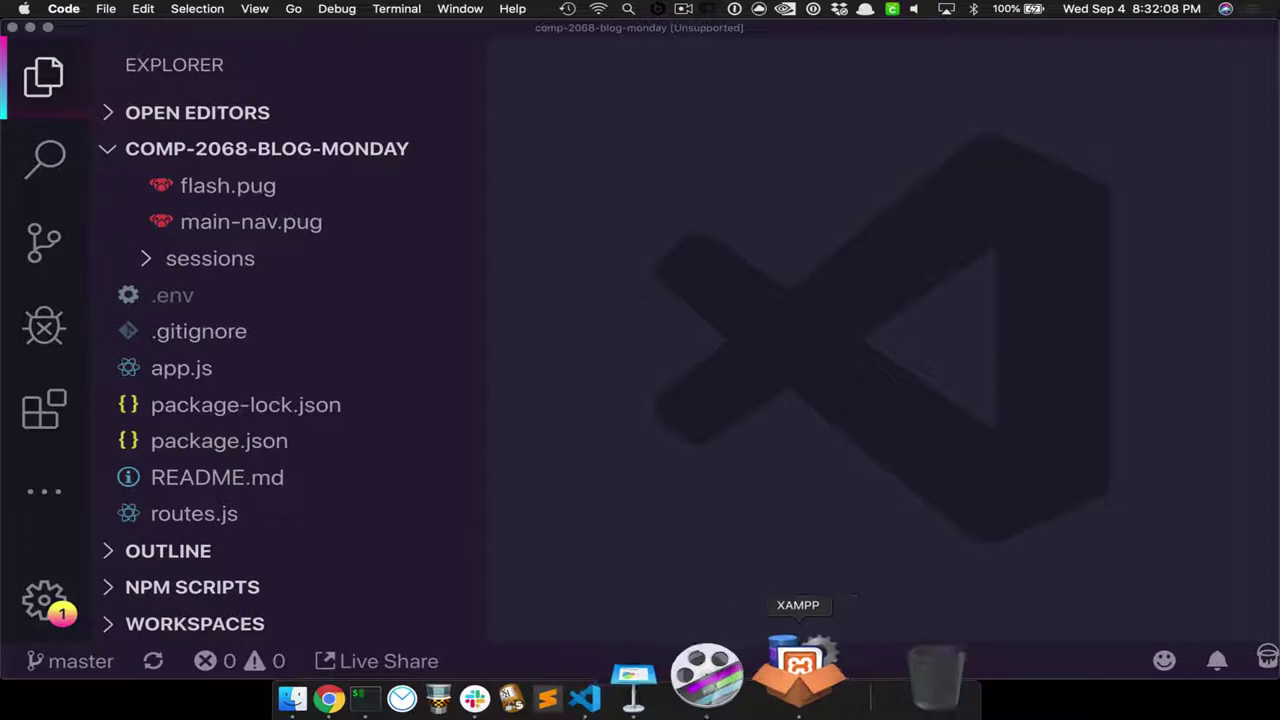
# - Switch to XAMPP and view its list of stack services, returning to the general overview
pyautogui.click(798, 662)
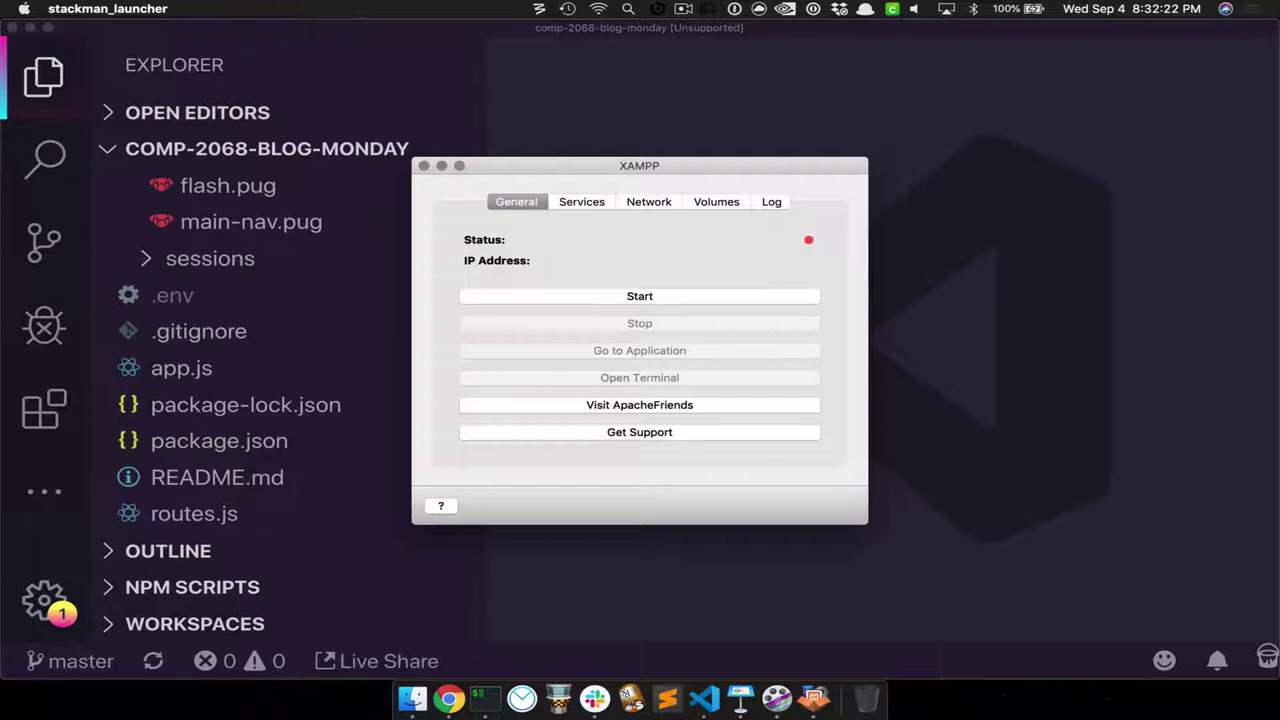
pyautogui.click(581, 201)
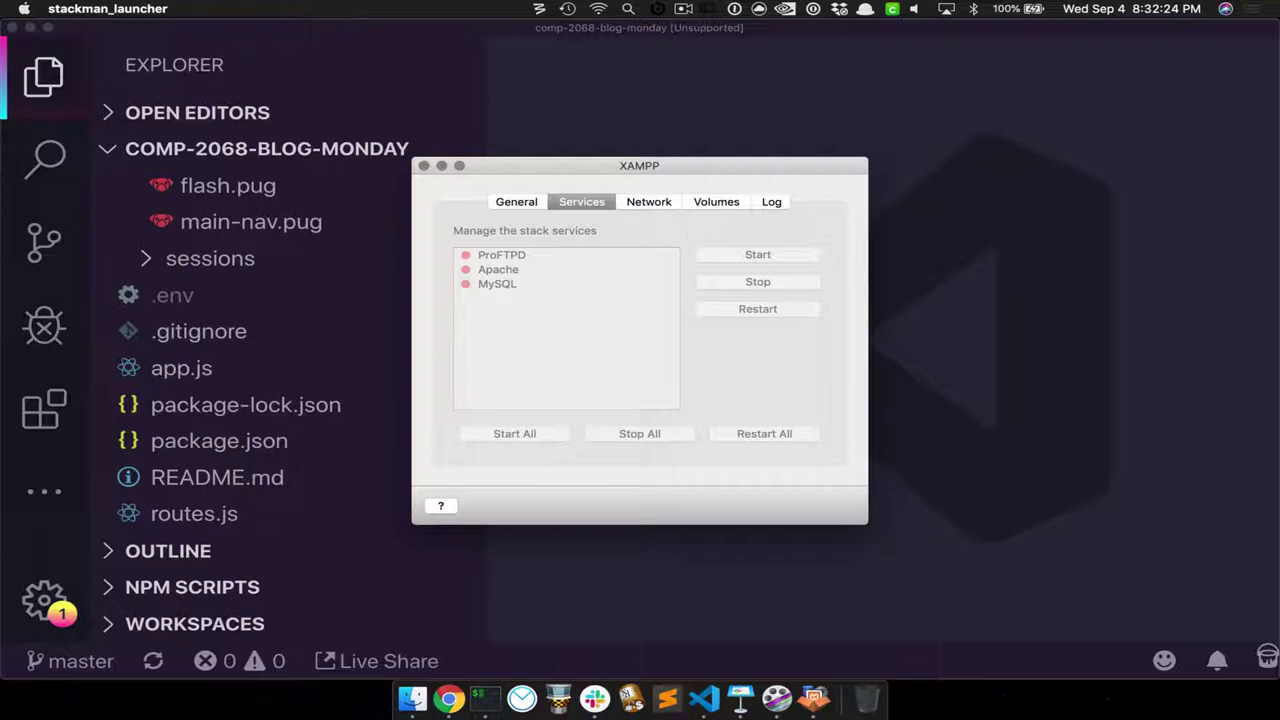
pyautogui.press('super+Tab')
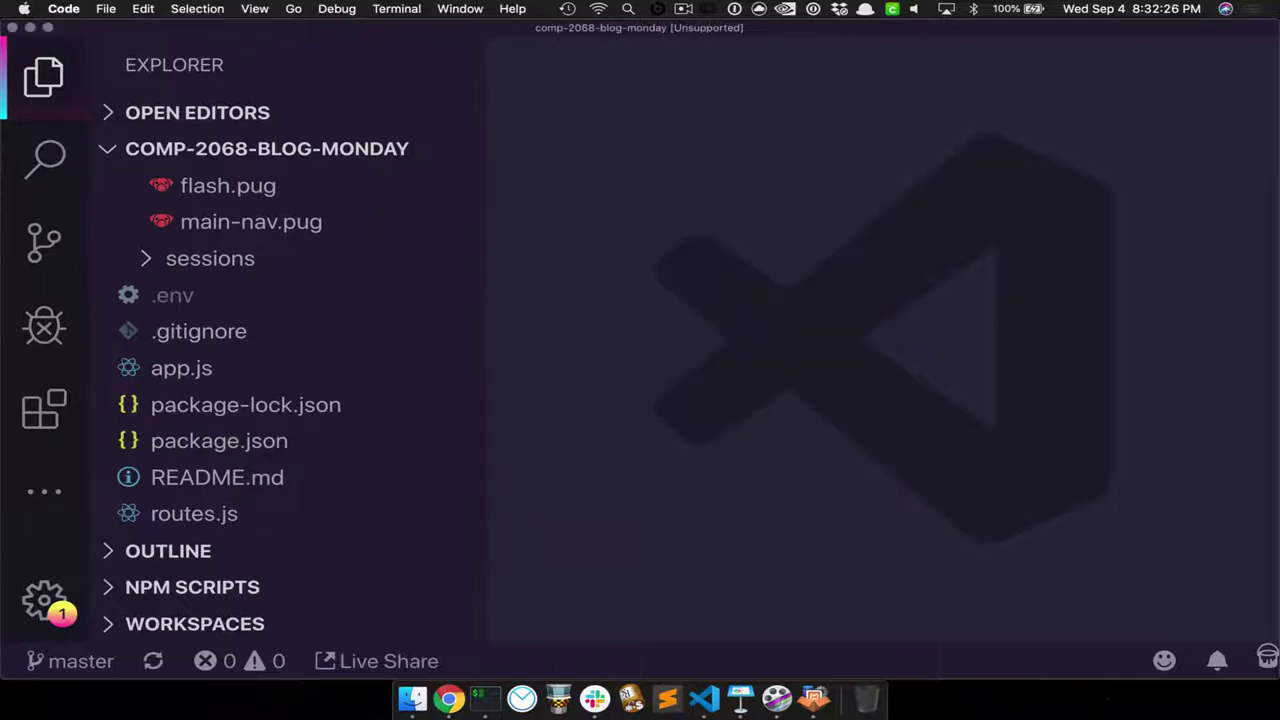
pyautogui.click(812, 695)
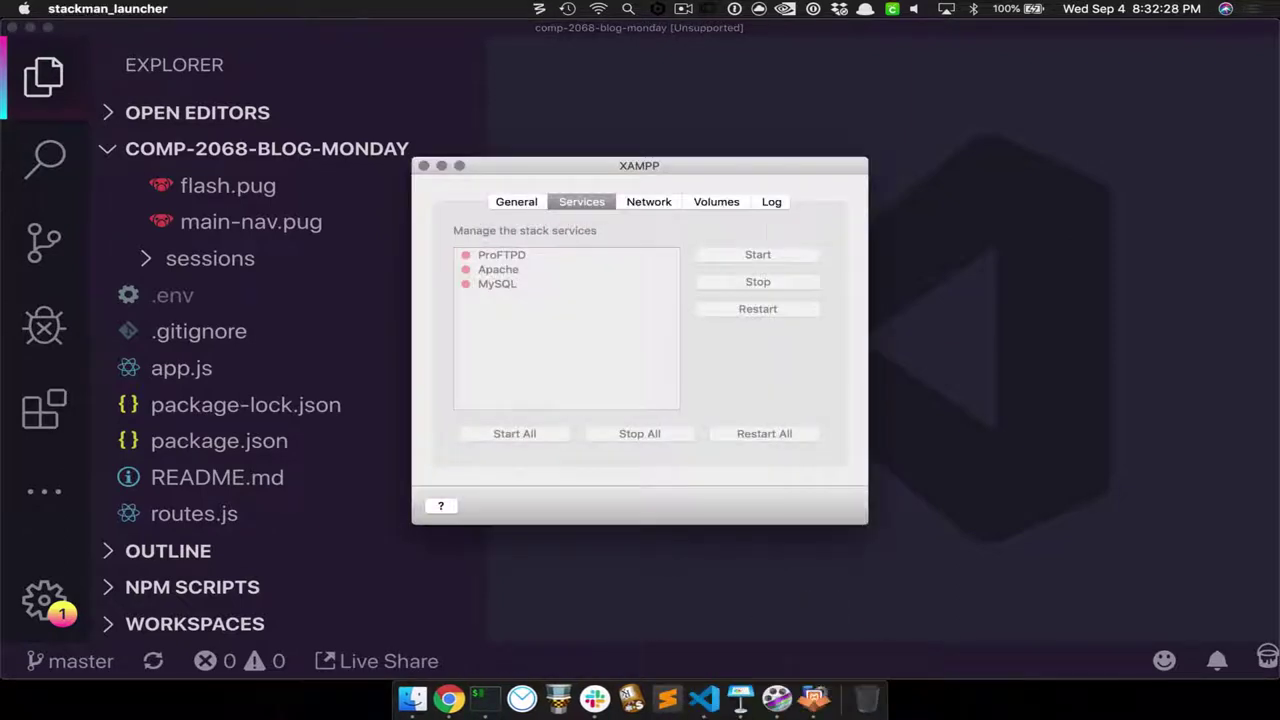
pyautogui.click(516, 201)
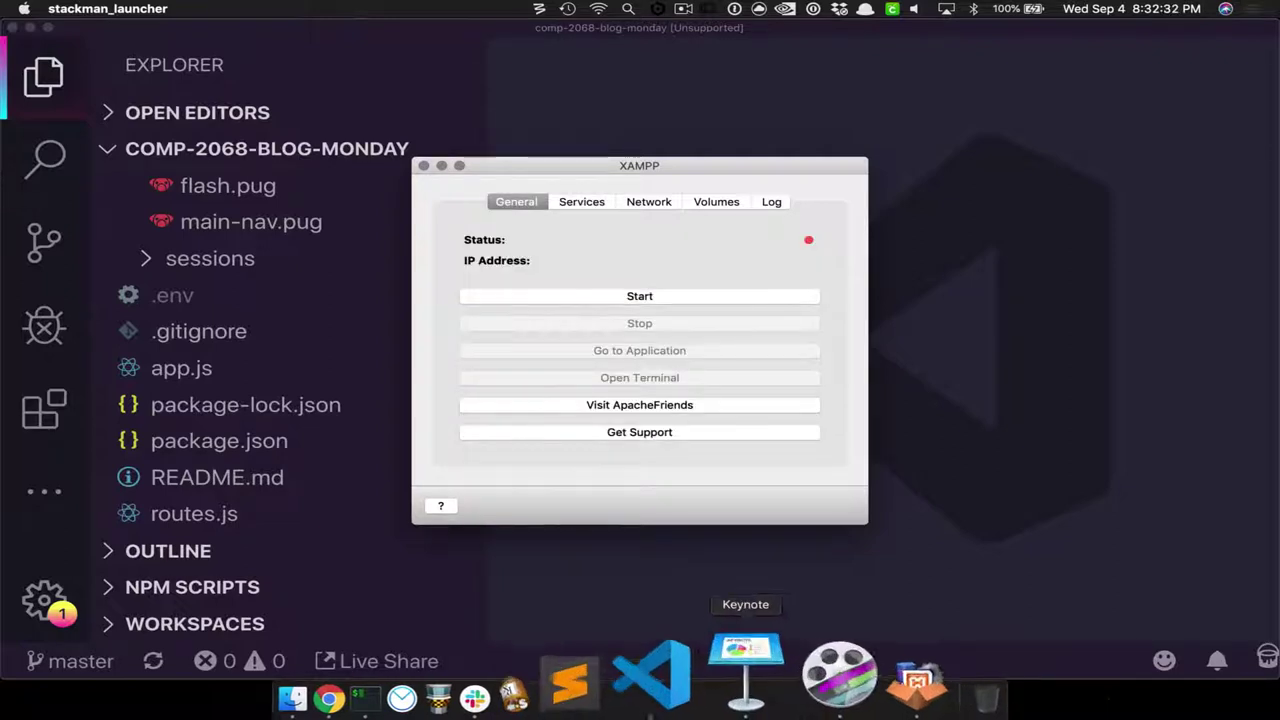
# - Switch to Chrome and magnify the XAMPP Control Panel screenshot on the SourceForge page
pyautogui.click(437, 678)
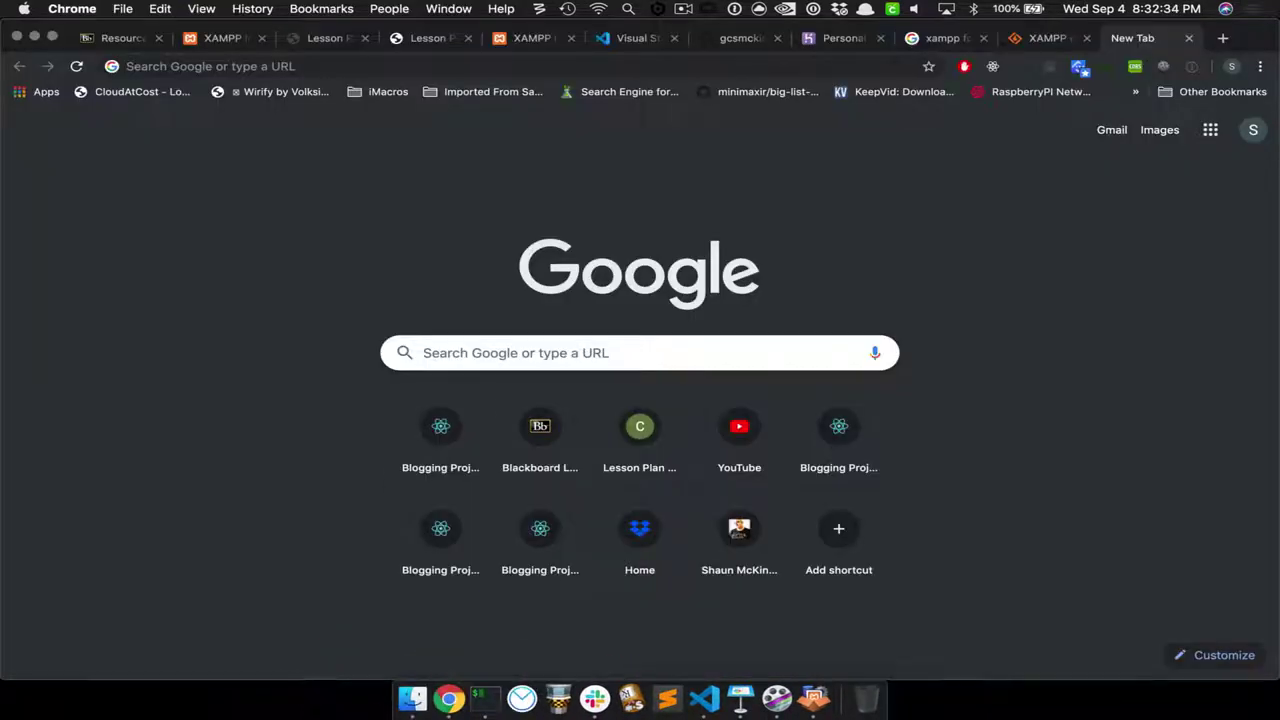
pyautogui.click(1045, 38)
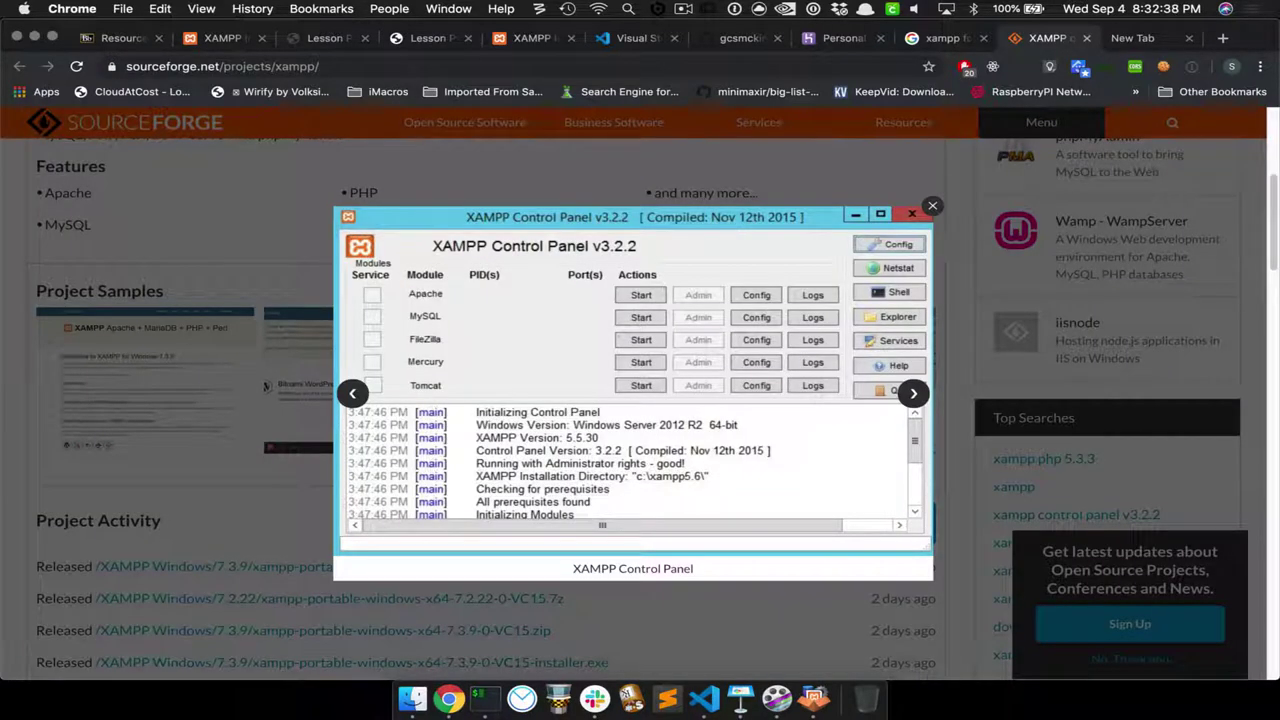
pyautogui.press('super+equal')
pyautogui.press('super+equal')
pyautogui.press('super+equal')
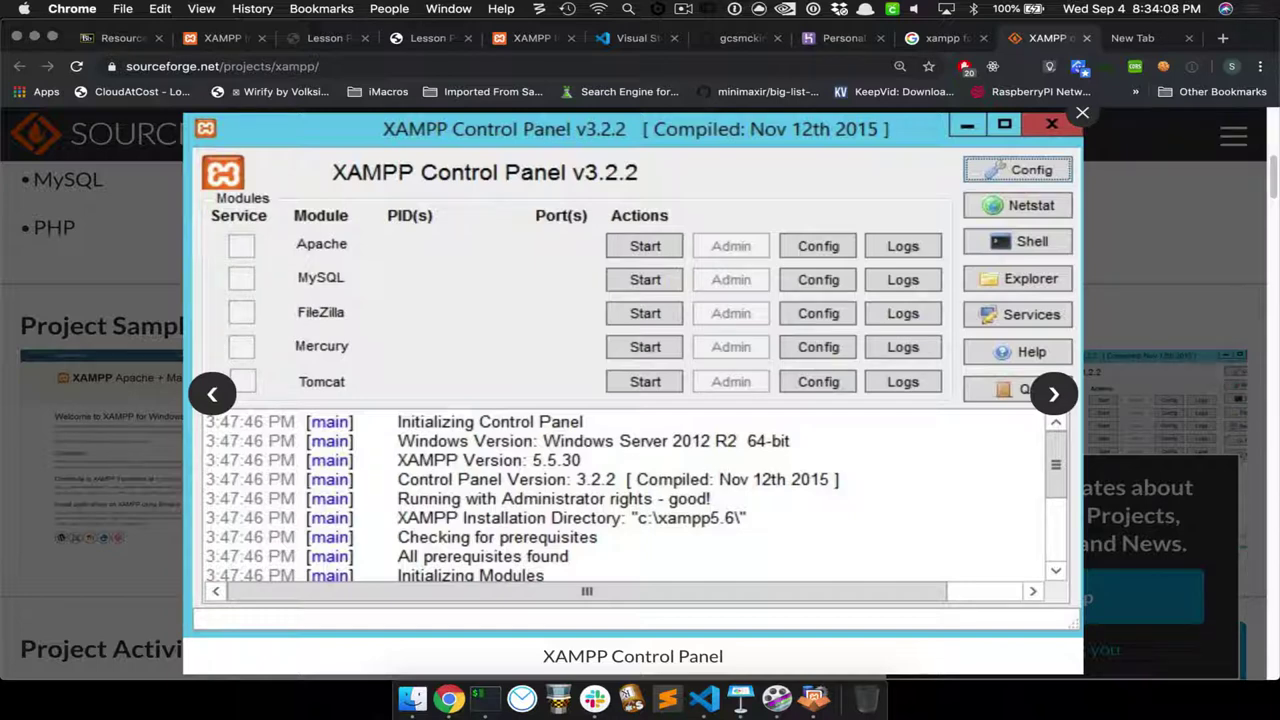
# - Start the XAMPP stack in the XAMPP app and check its services and general status
pyautogui.click(800, 698)
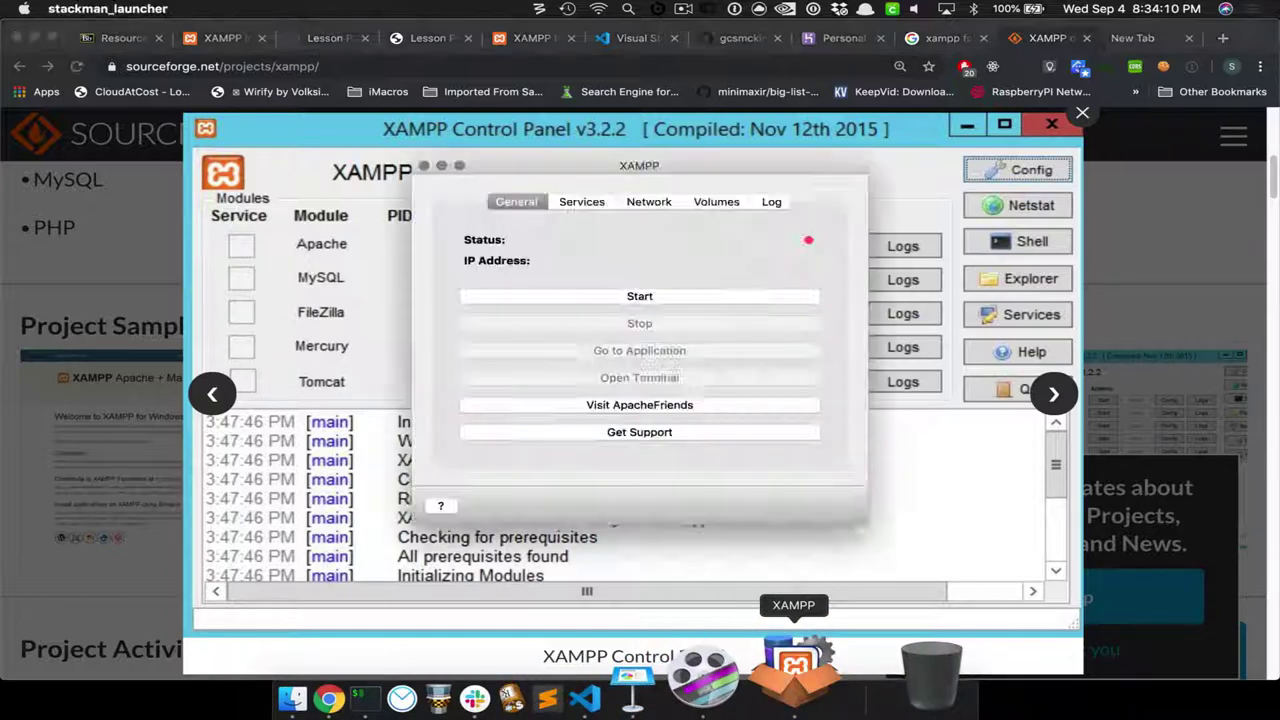
pyautogui.click(640, 296)
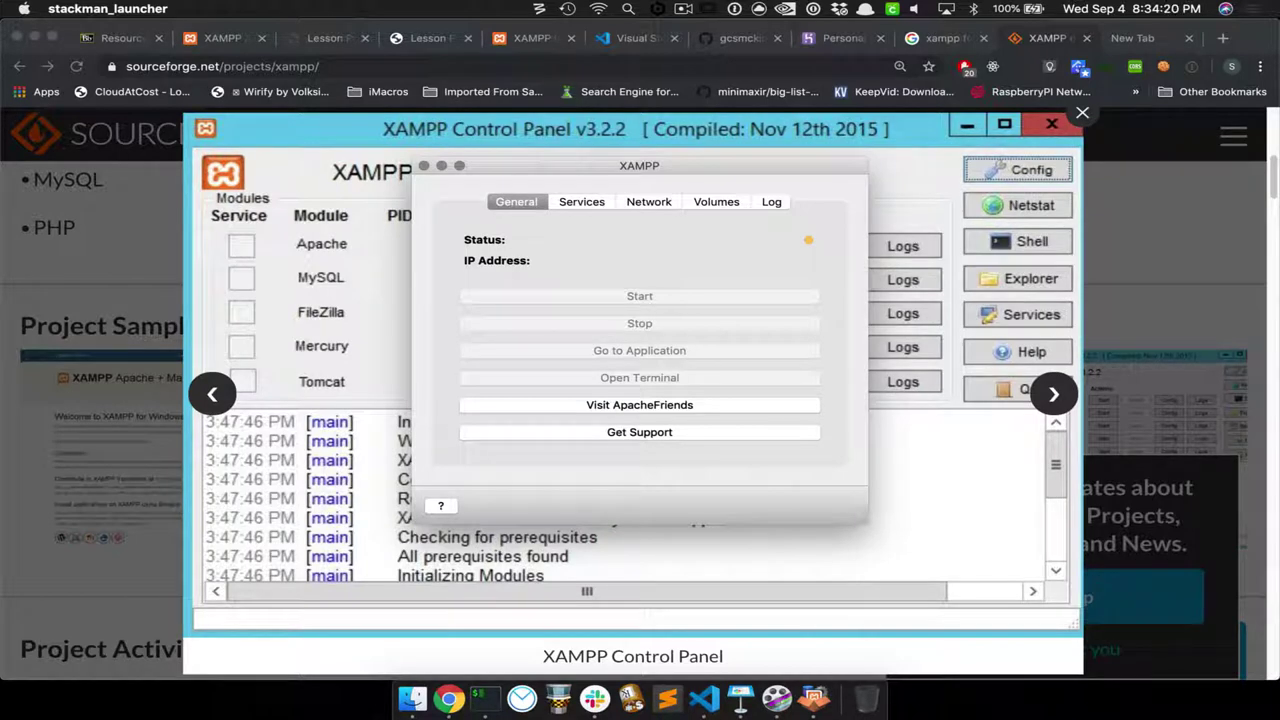
pyautogui.click(581, 201)
pyautogui.click(516, 201)
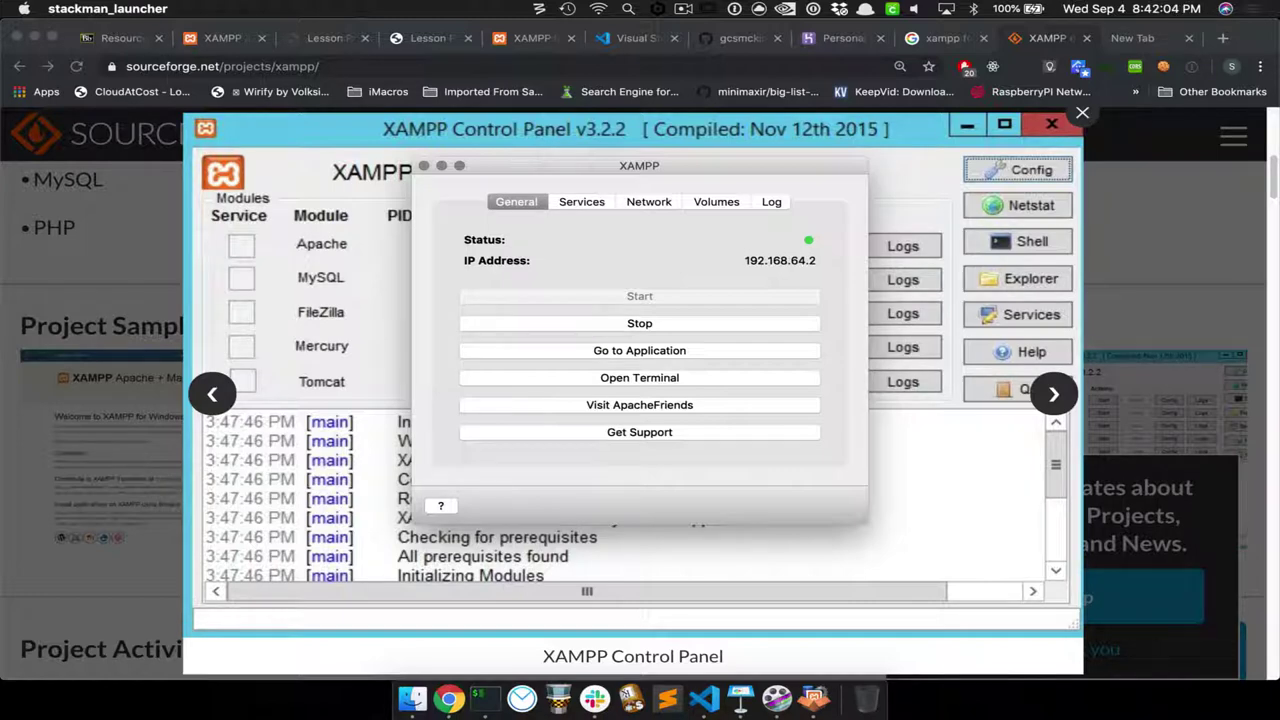
# - Switch to Chrome and search Google for "windows xampp uac issue" in the blank tab
pyautogui.click(447, 692)
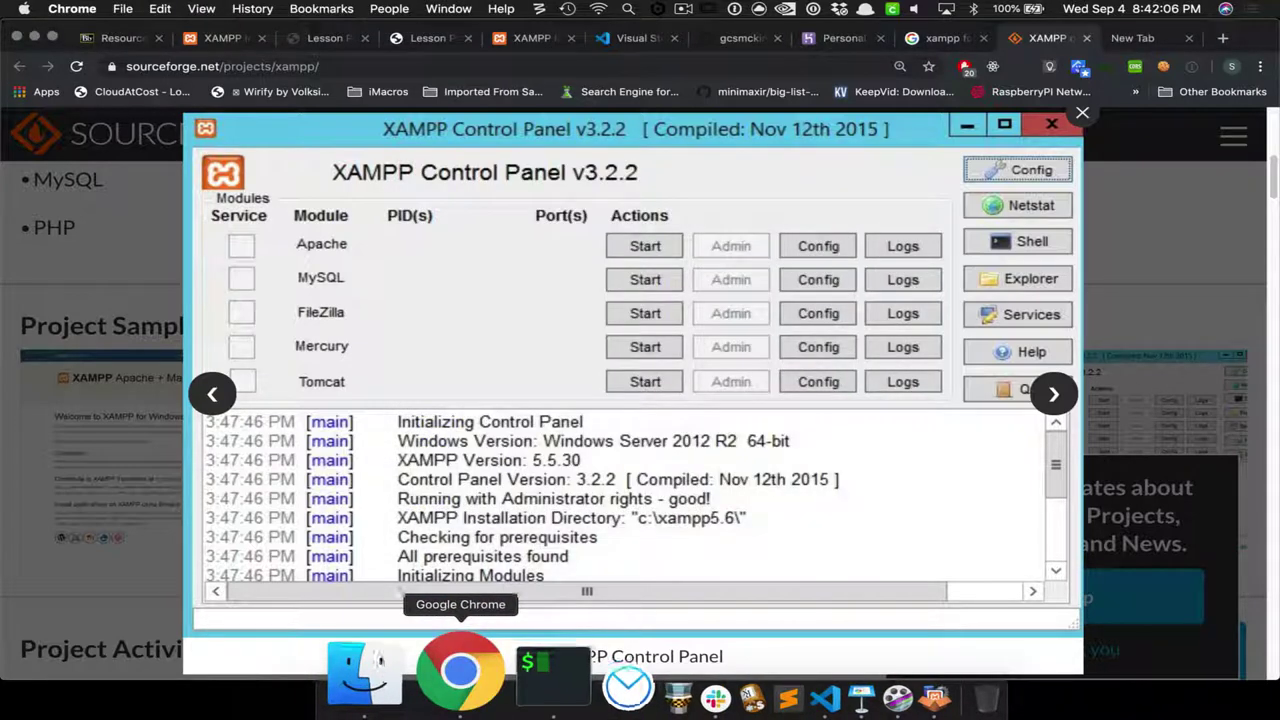
pyautogui.click(1140, 38)
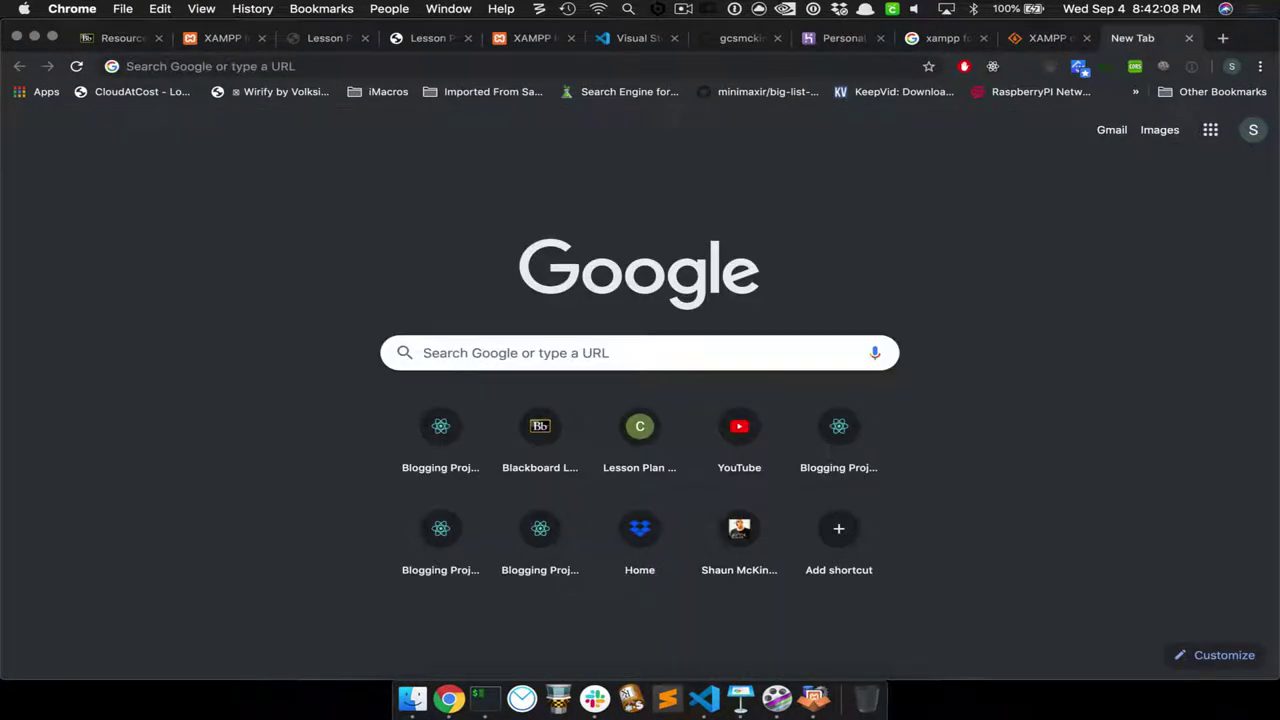
pyautogui.write('windows ')
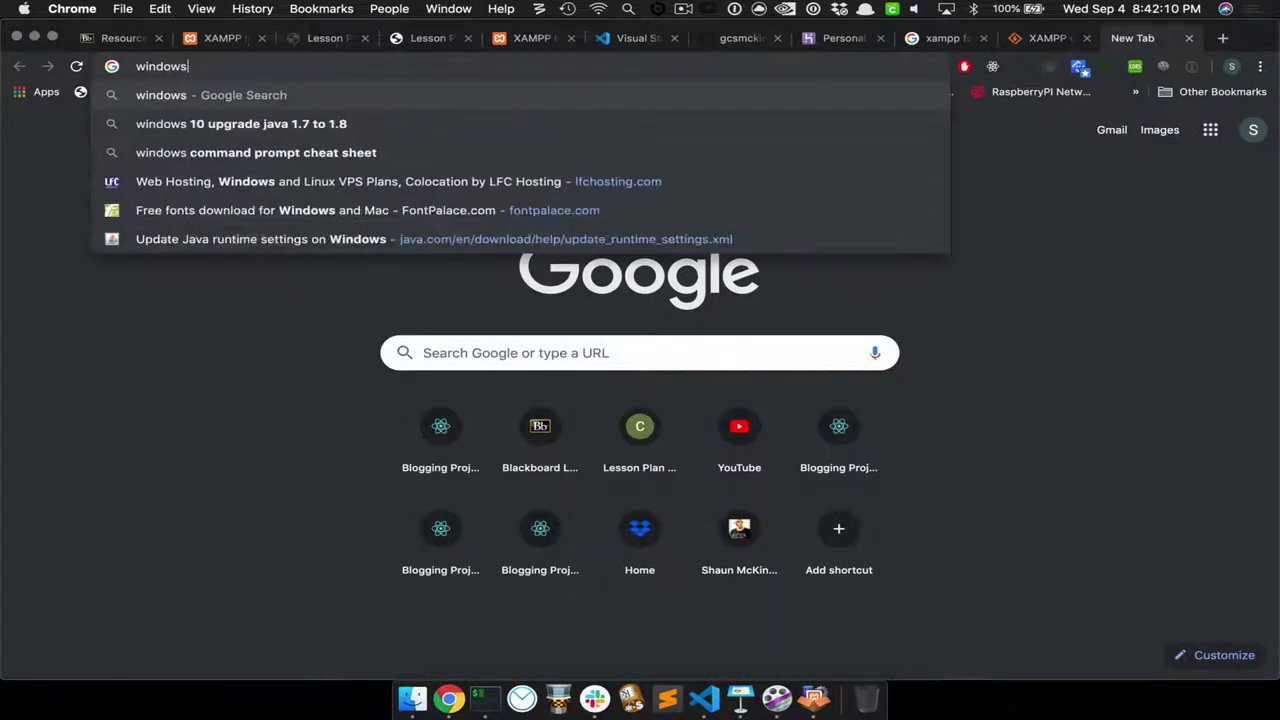
pyautogui.write('xampp ua')
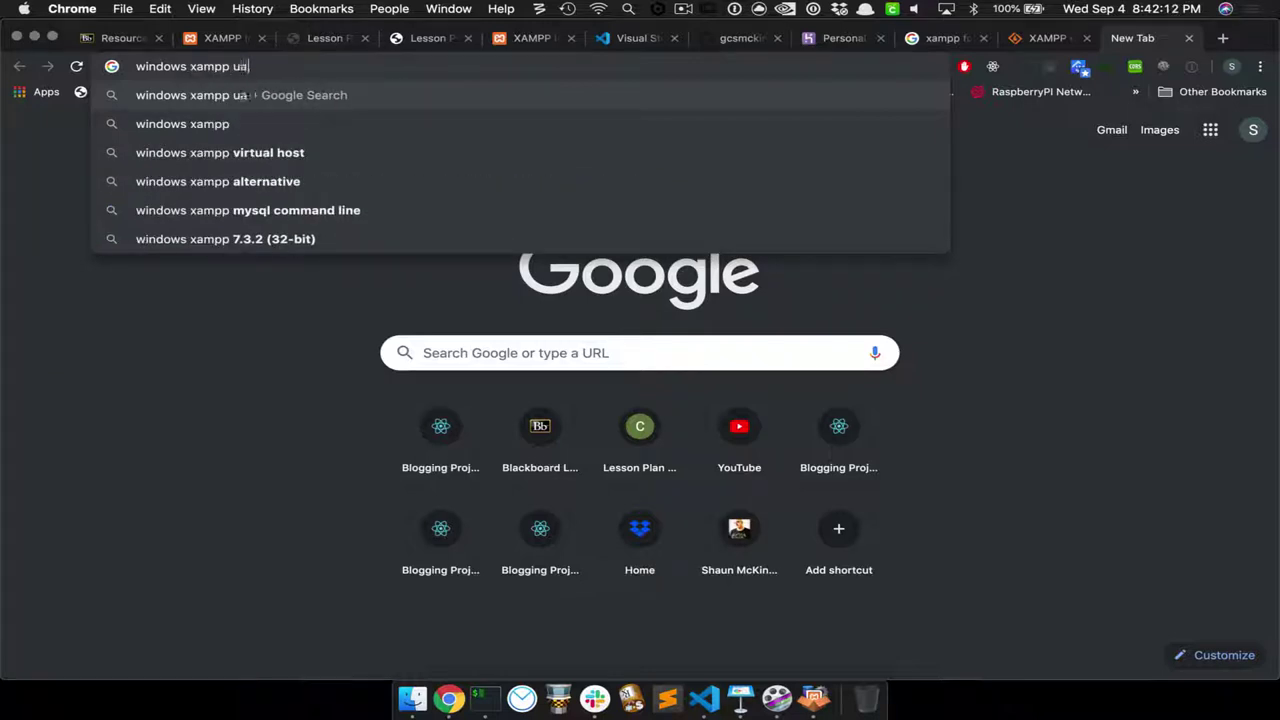
pyautogui.write('c issue')
pyautogui.press('Return')
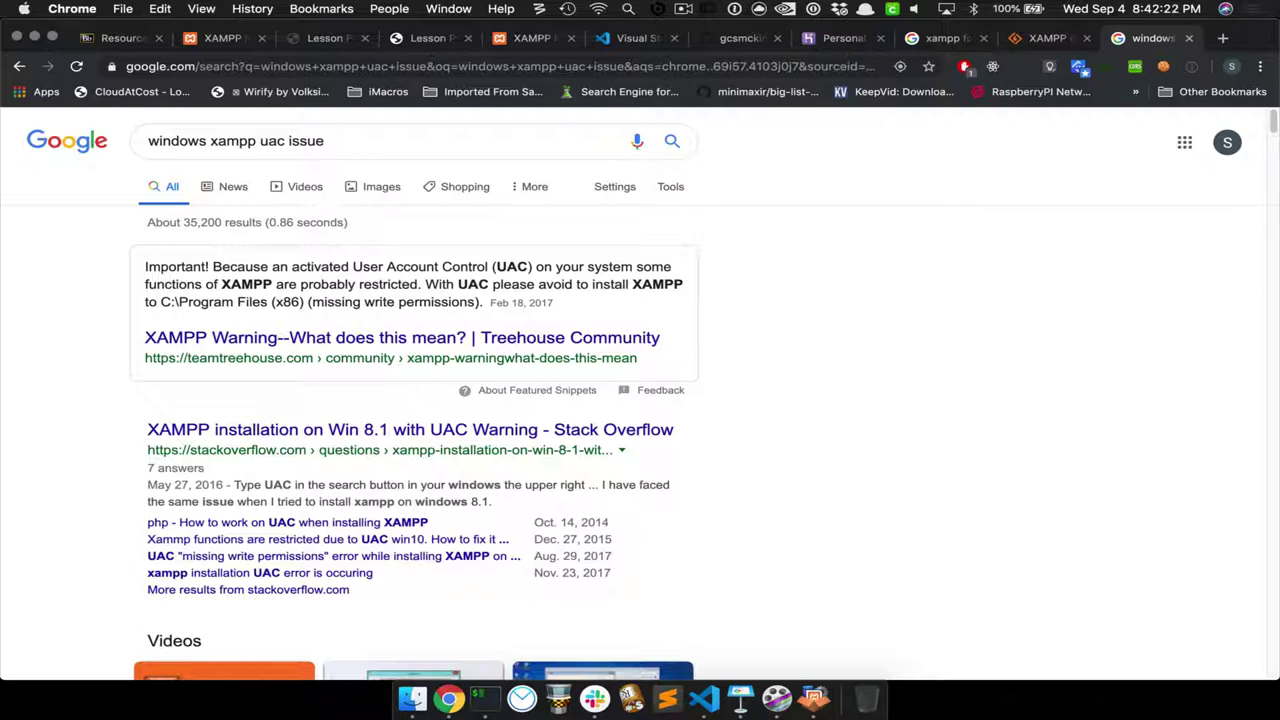
# - Read the Treehouse Community answer on the XAMPP UAC warning, and return to the search results to skim them
pyautogui.click(400, 338)
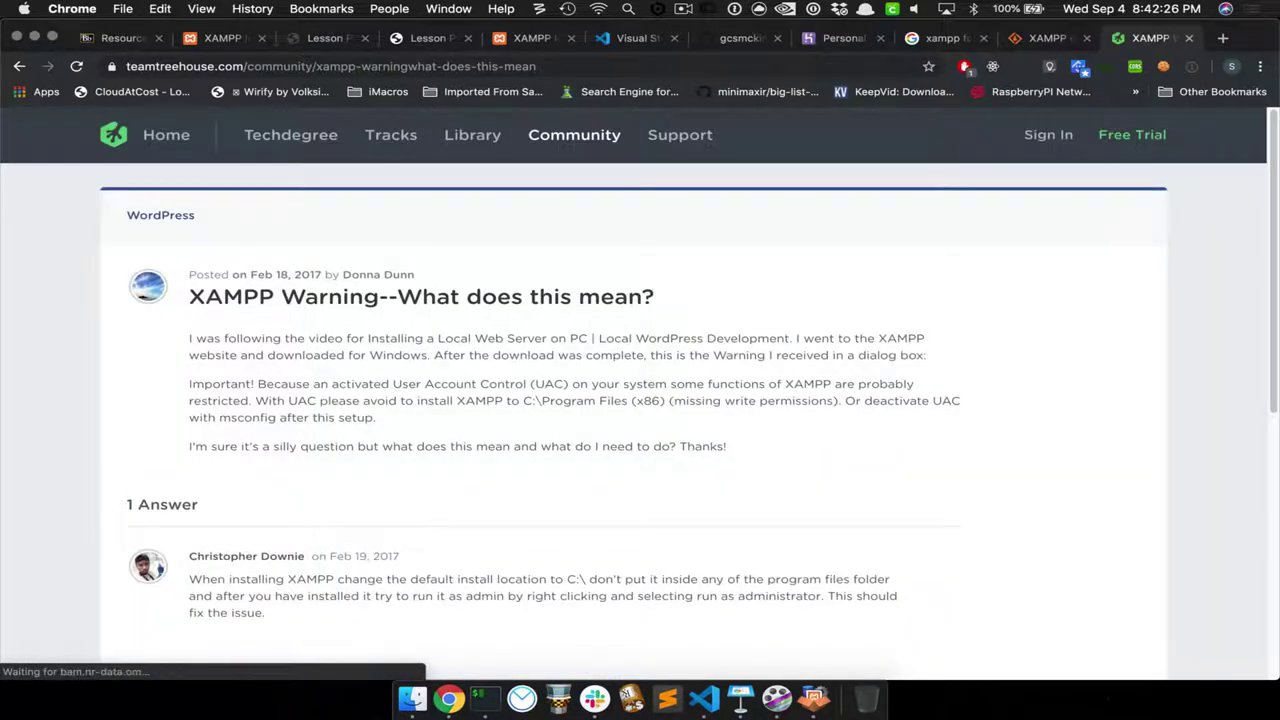
pyautogui.scroll(-5, 640, 400)
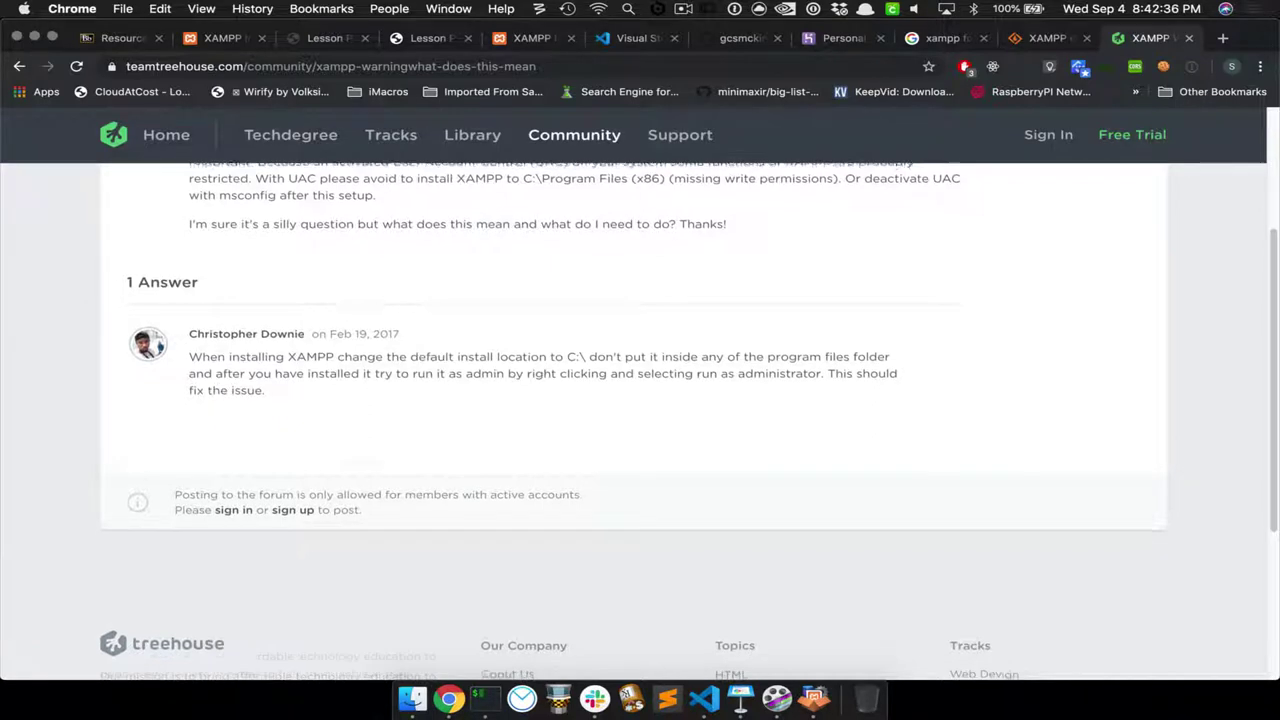
pyautogui.scroll(-1, 689, 421)
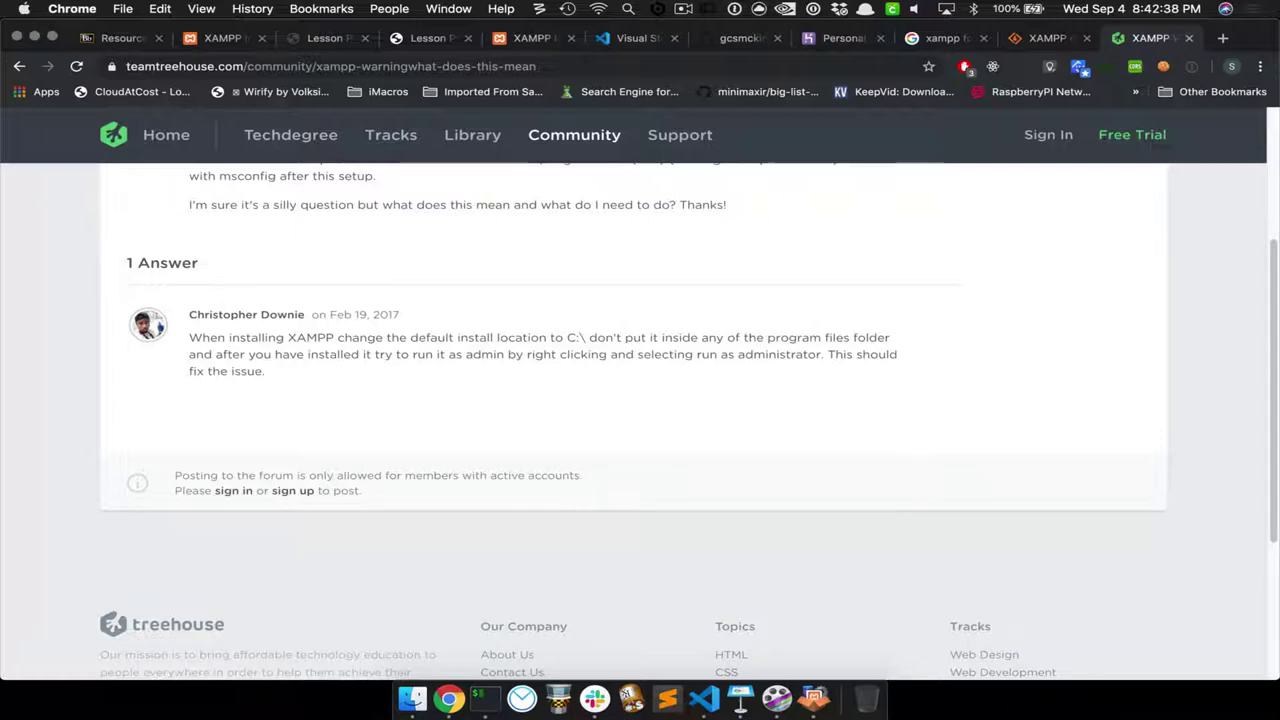
pyautogui.press('super+Left')
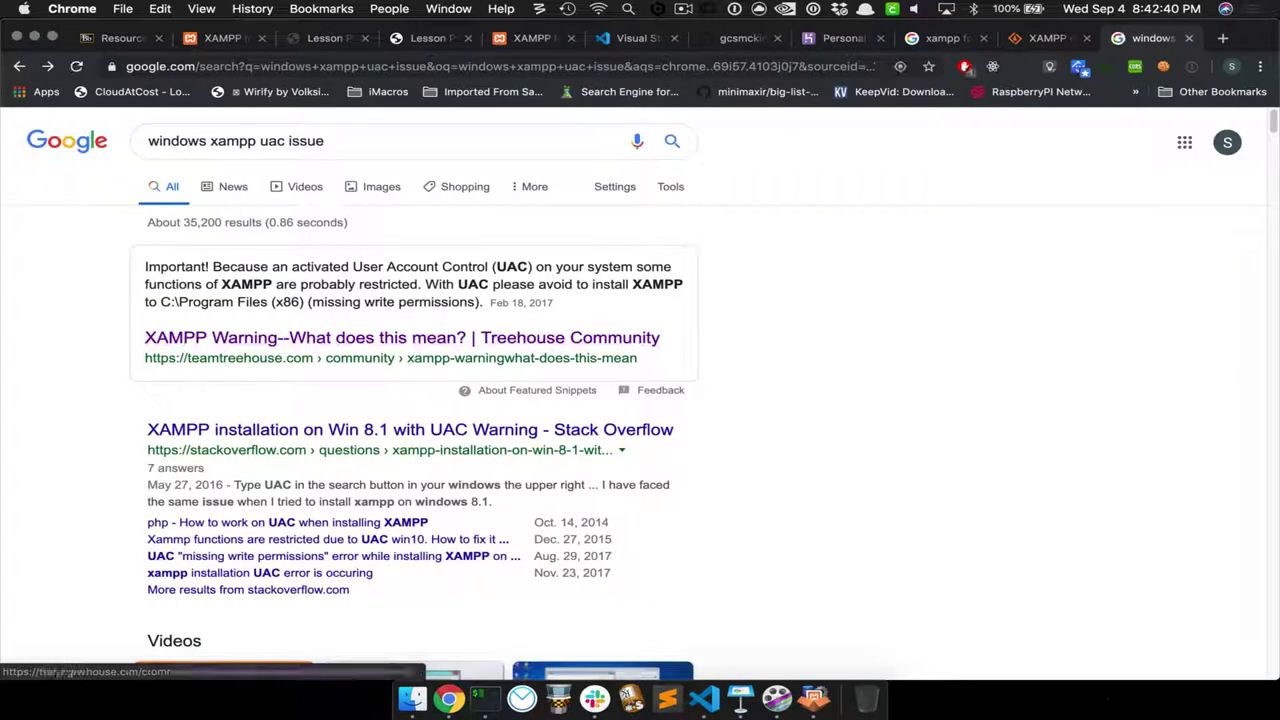
pyautogui.scroll(-3, 400, 337)
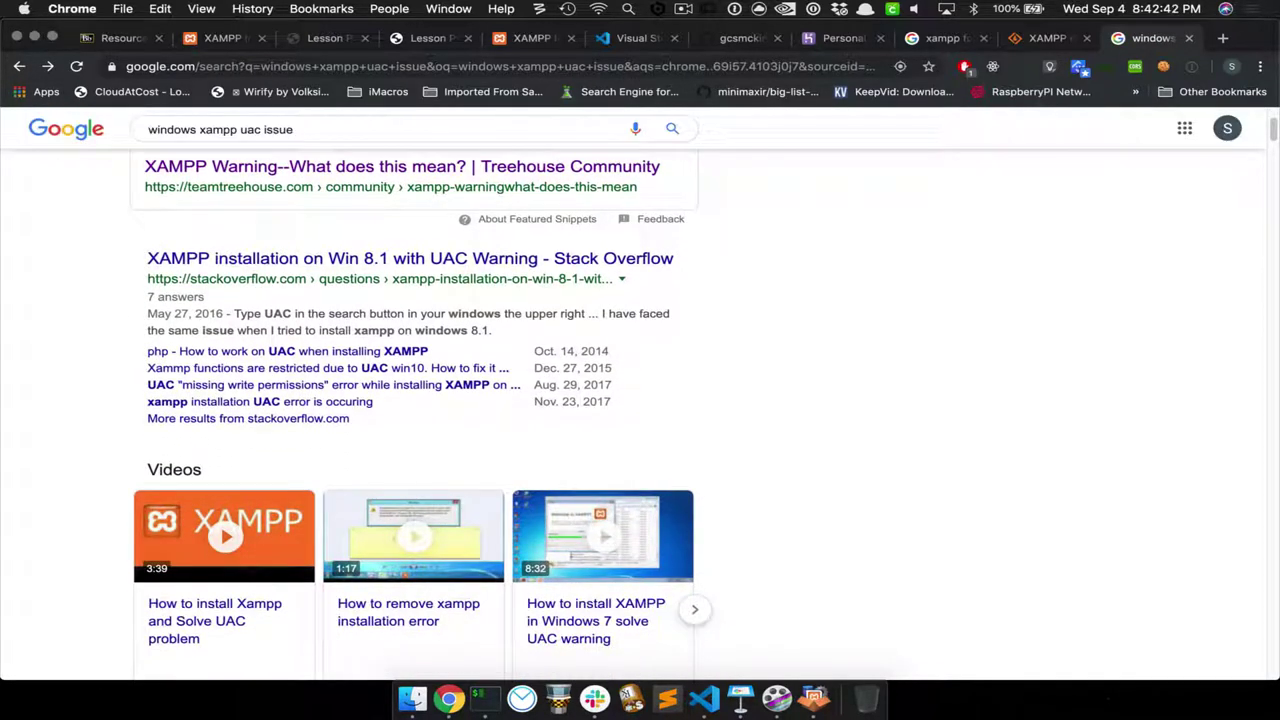
pyautogui.scroll(3, 400, 400)
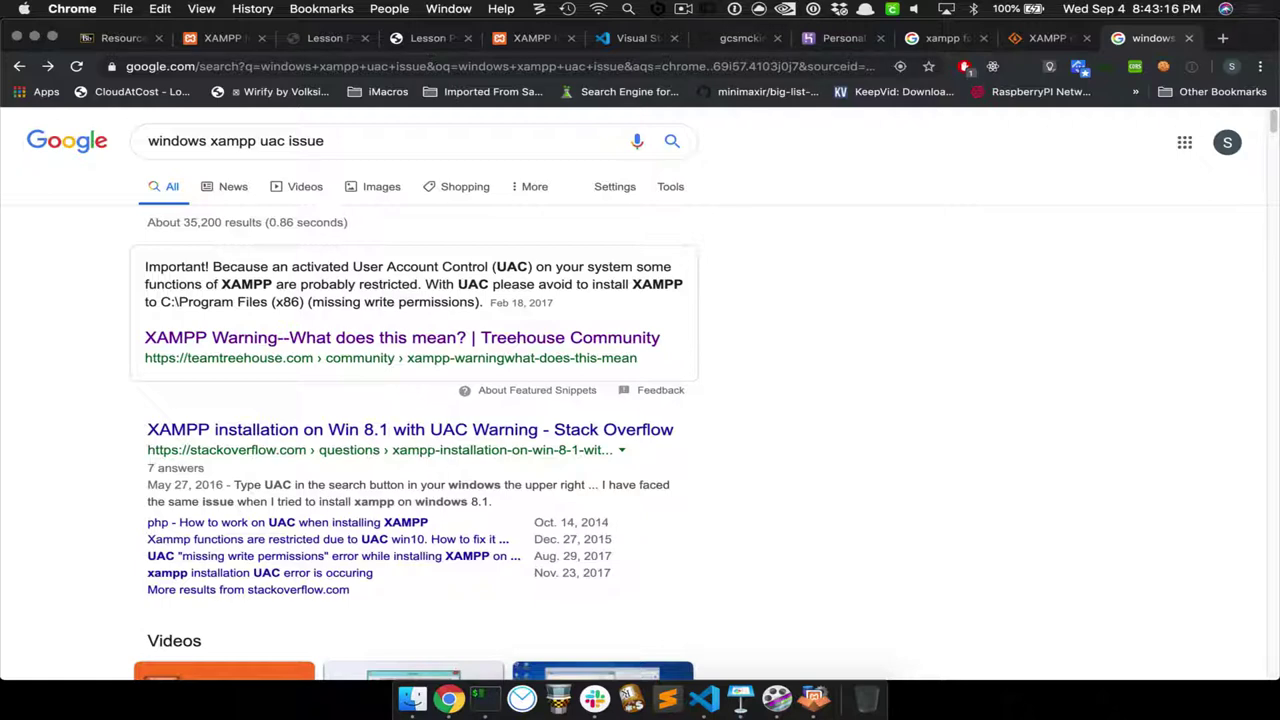
# - Close the UAC search tab and the earlier XAMPP Google search tab, keeping the SourceForge page open
pyautogui.press('super+w')
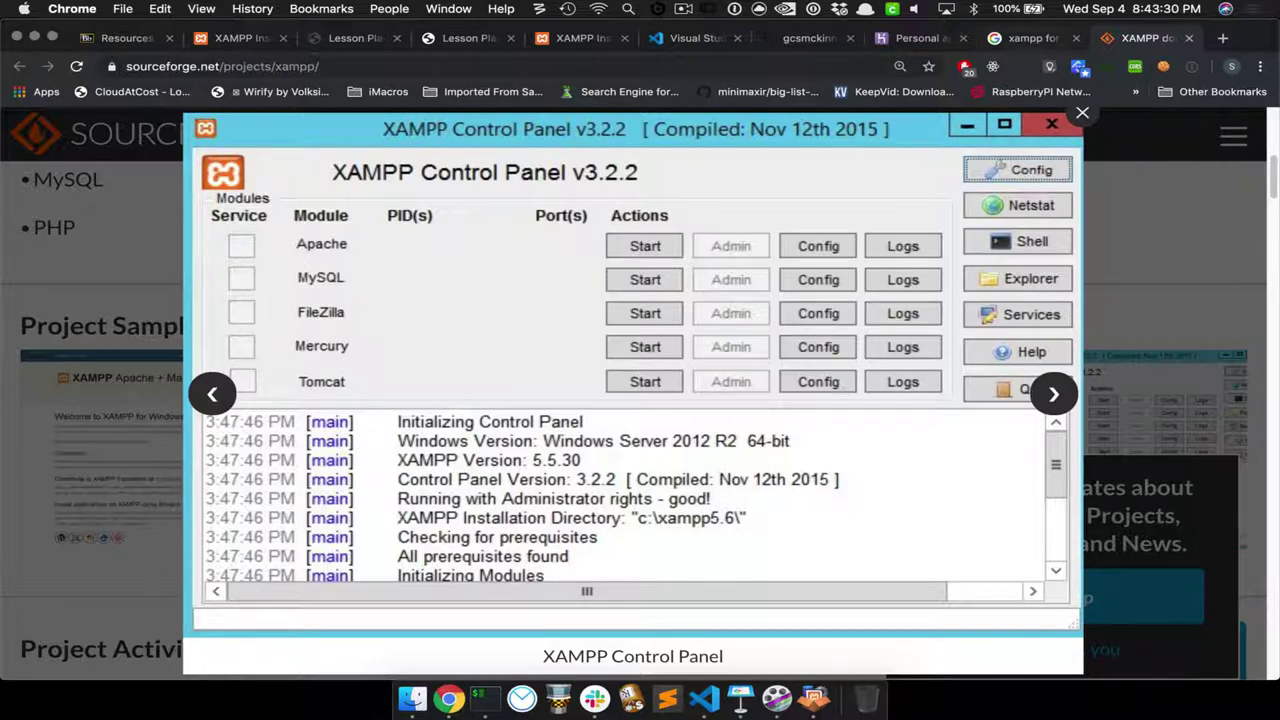
pyautogui.click(1025, 38)
pyautogui.click(1076, 38)
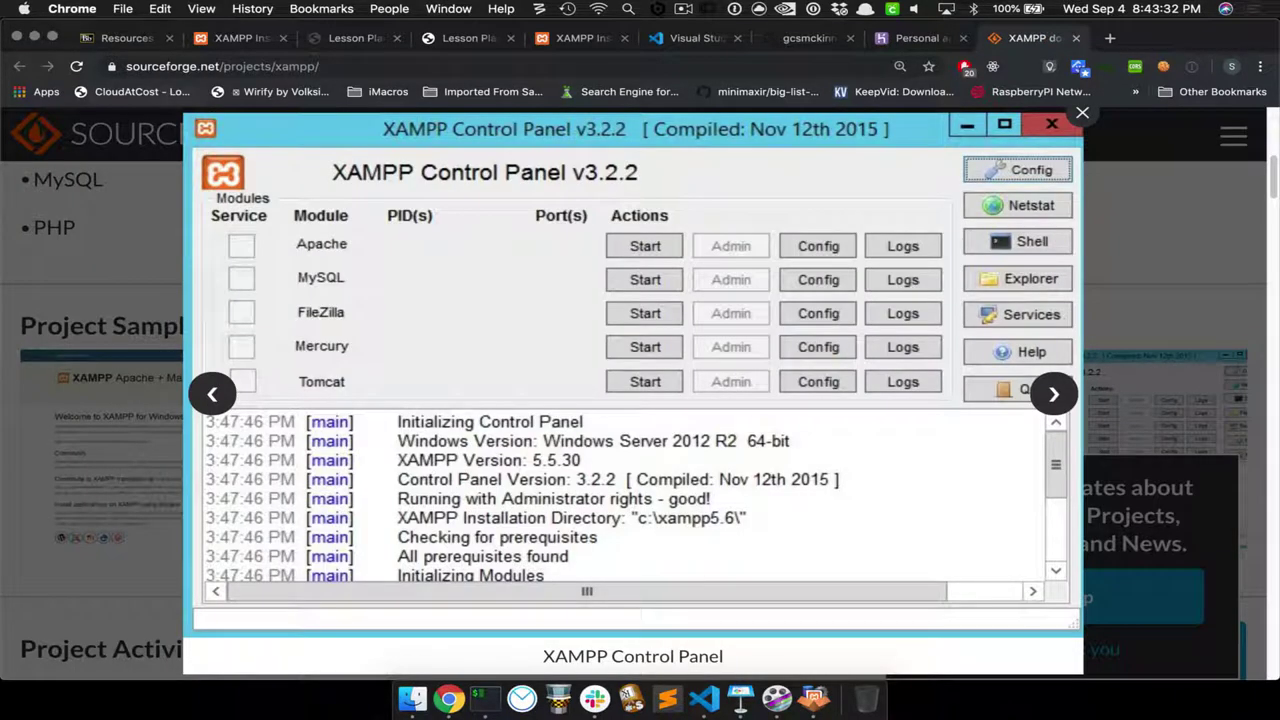
# - Switch to XAMPP and review the ProFTPD, Apache and MySQL services, returning to the general overview
pyautogui.click(822, 697)
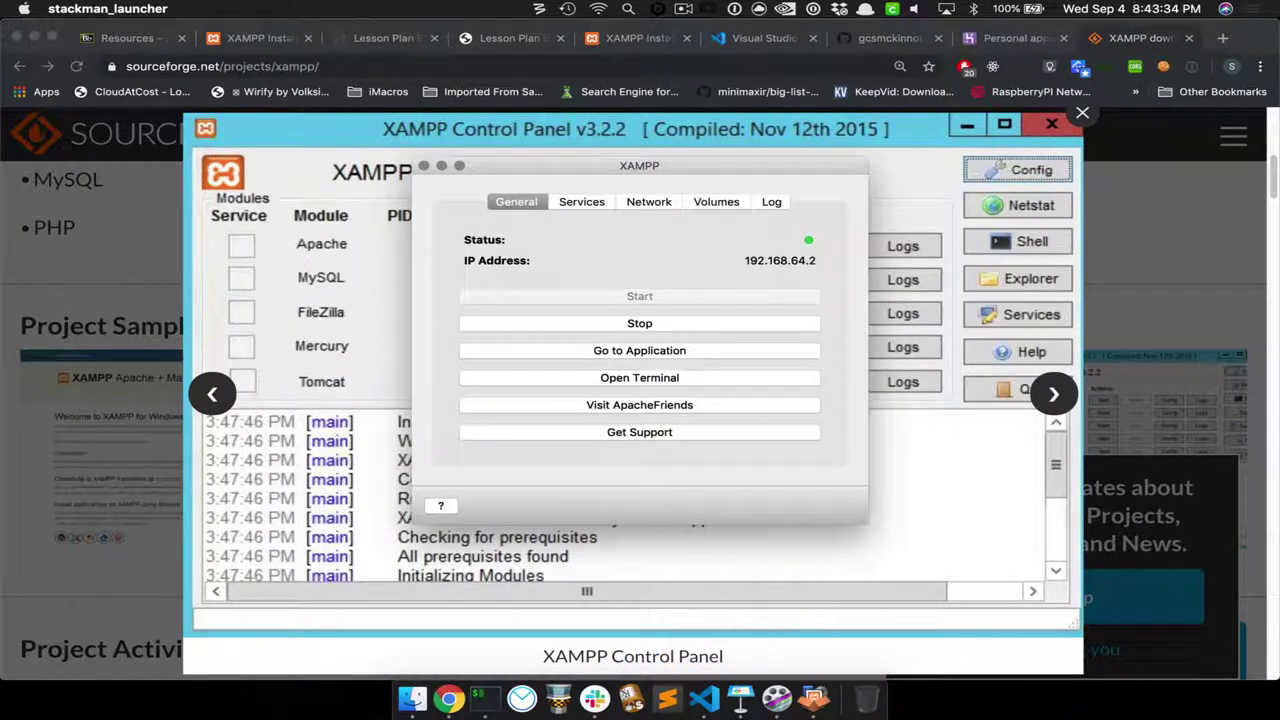
pyautogui.click(581, 201)
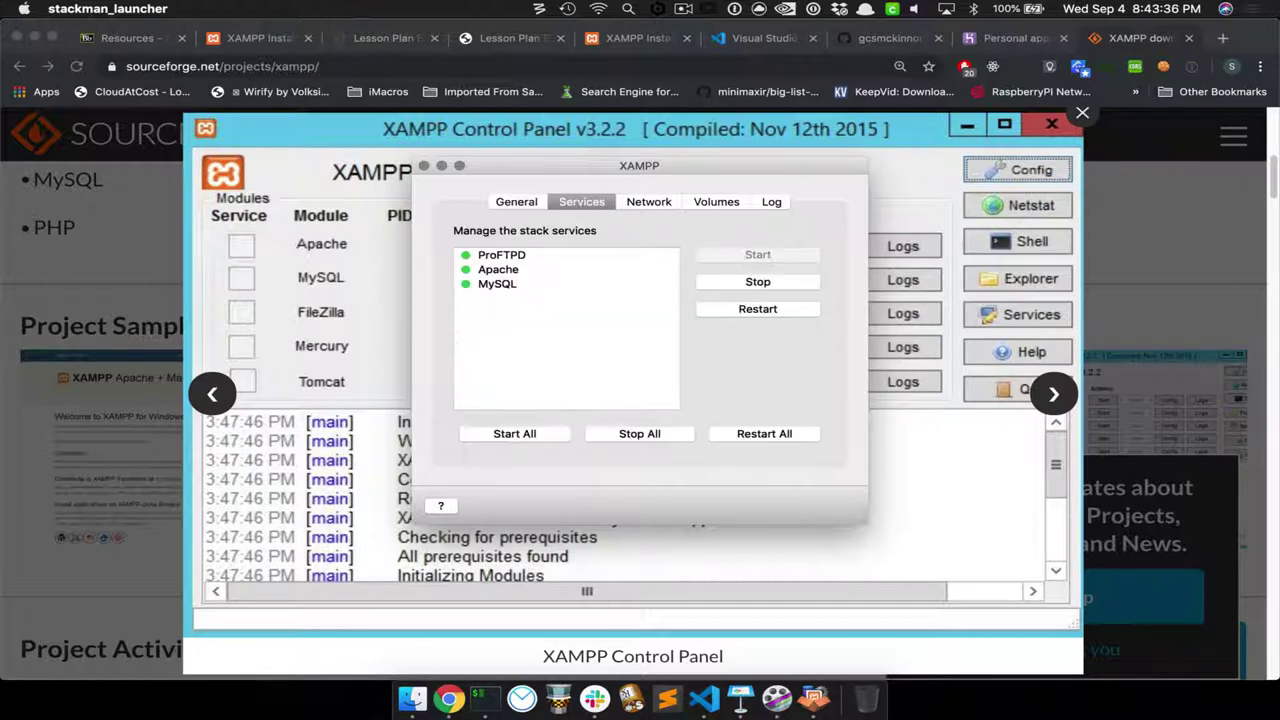
pyautogui.click(516, 201)
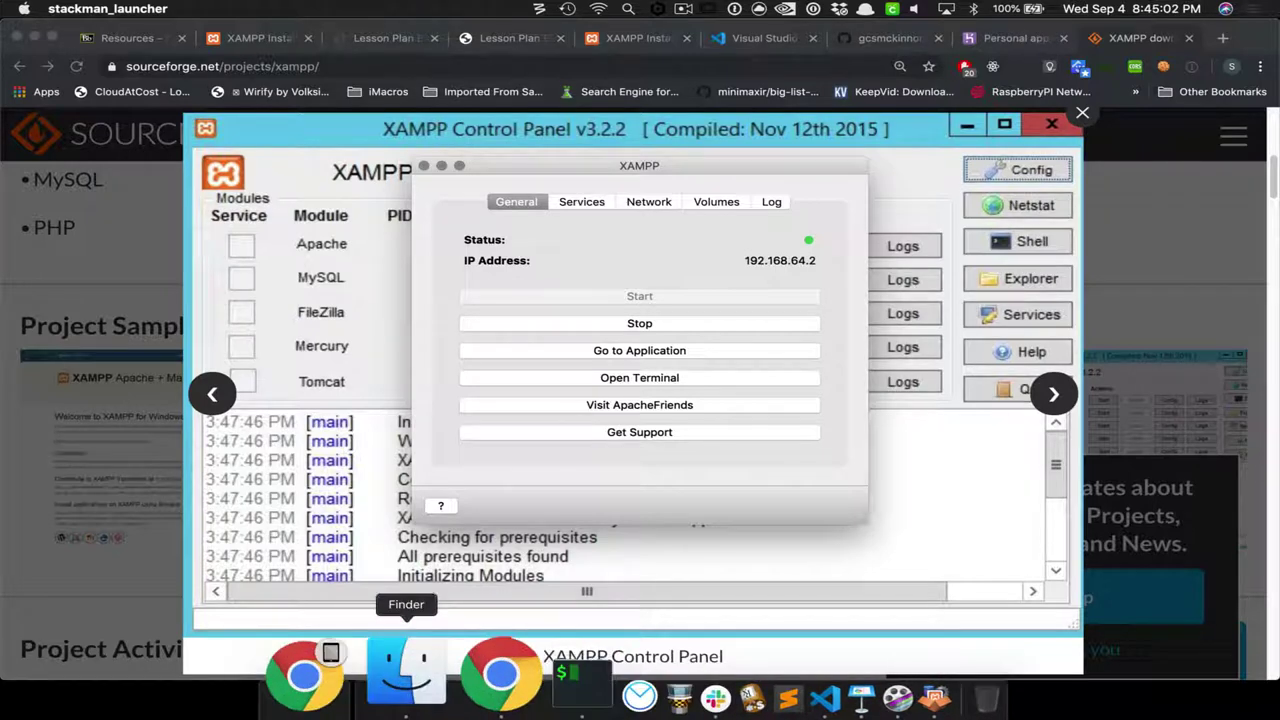
# - Switch to Finder and view the contents of the COMP-1006 folder
pyautogui.click(405, 680)
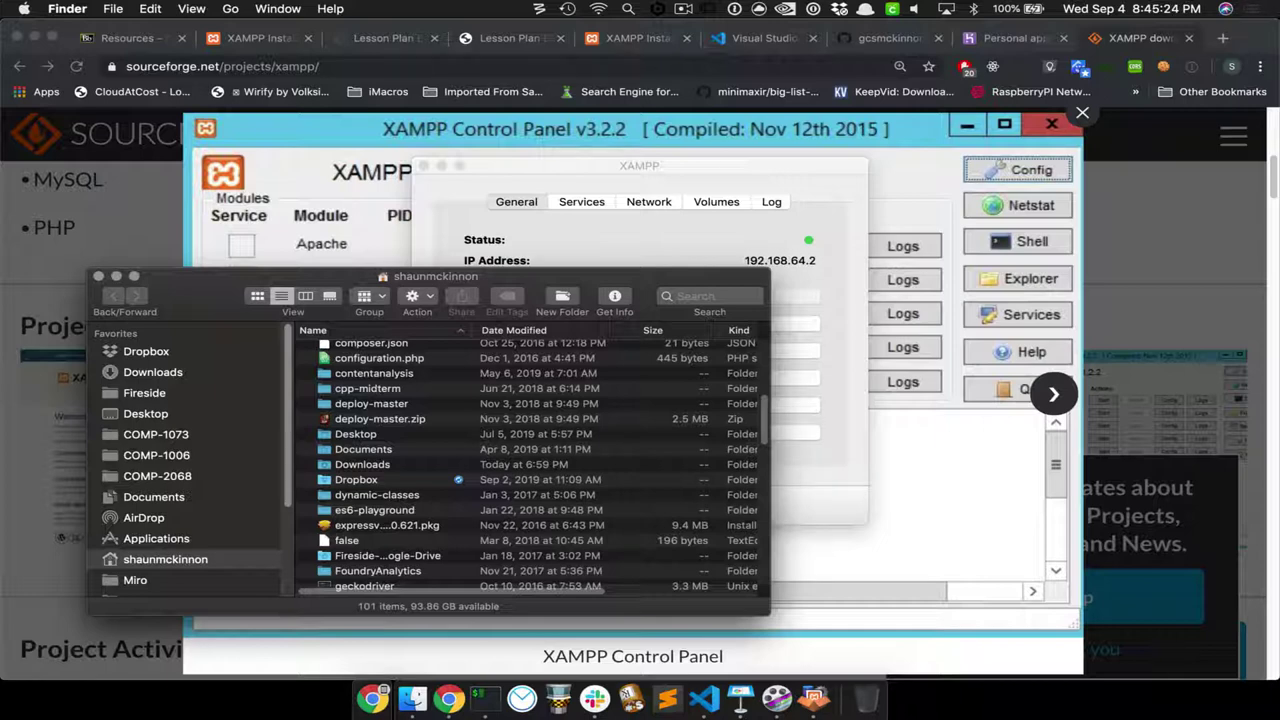
pyautogui.click(156, 455)
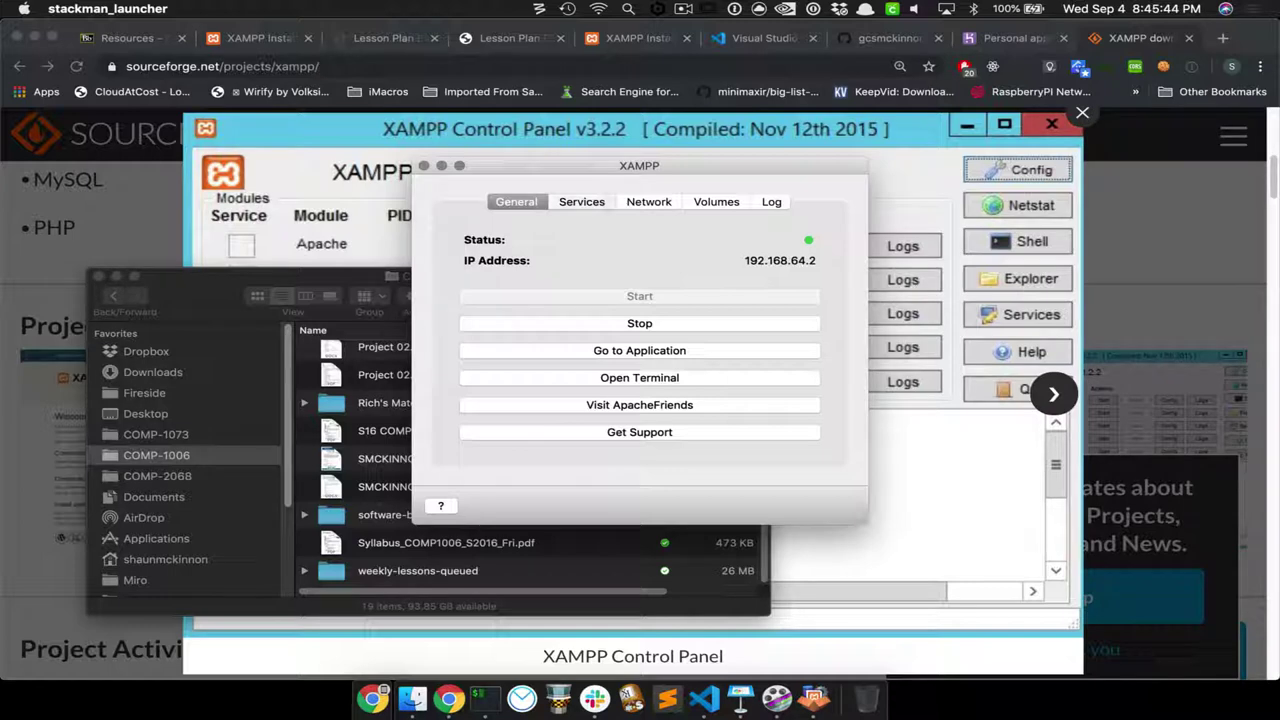
# - Return to XAMPP, recheck its services and general overview, and show the stack's exported data volumes
pyautogui.click(581, 201)
pyautogui.click(516, 201)
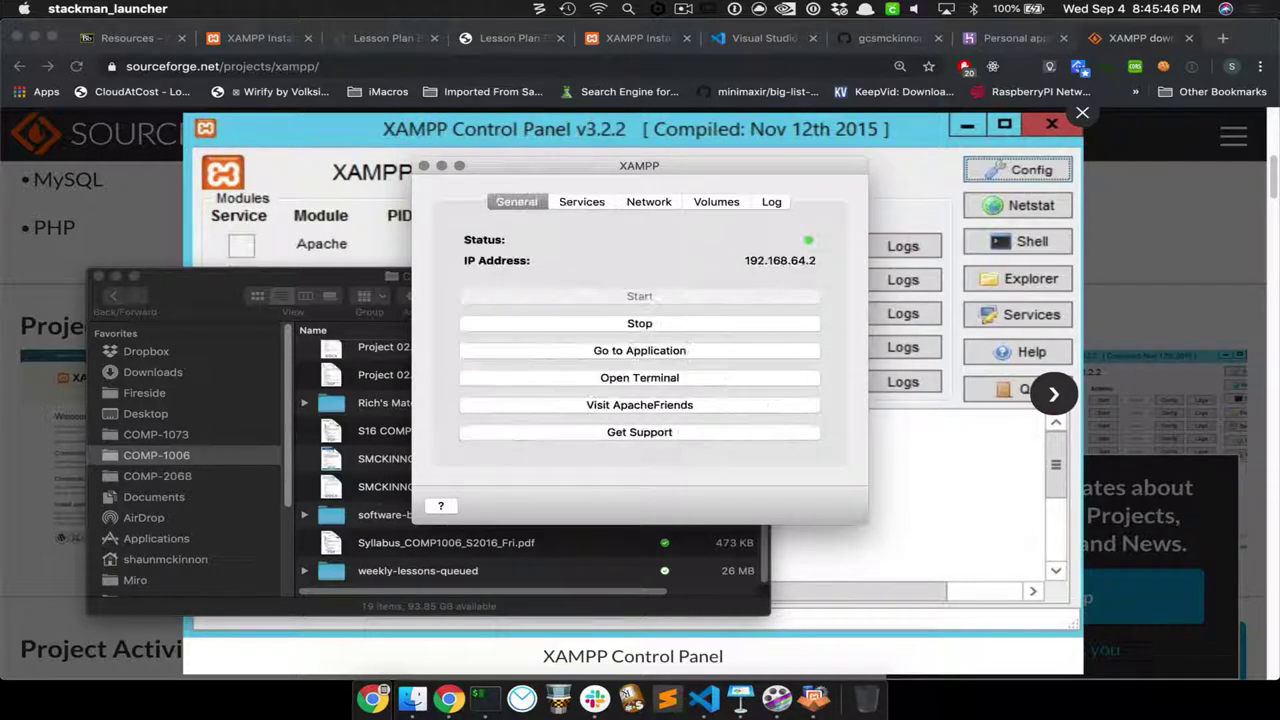
pyautogui.click(716, 201)
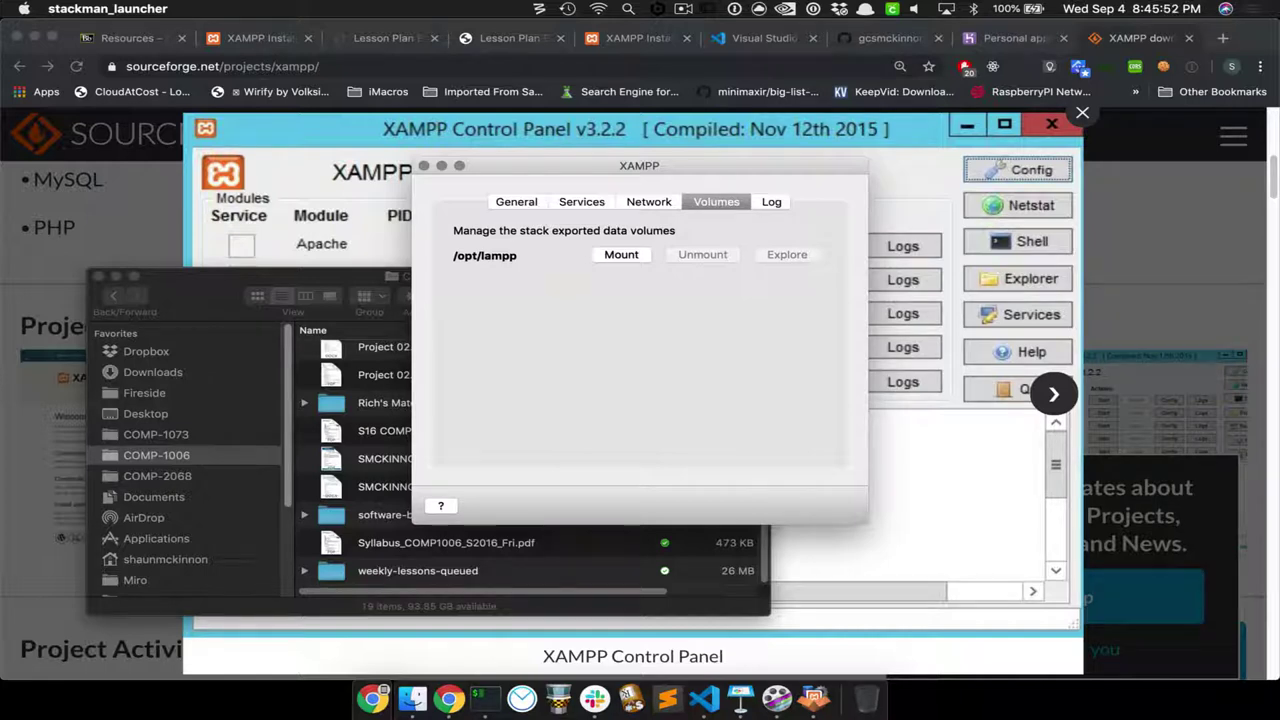
# - Try to change to /opt/lampp in an iTerm2 terminal and use path completion to look for folders under /opt
pyautogui.click(507, 662)
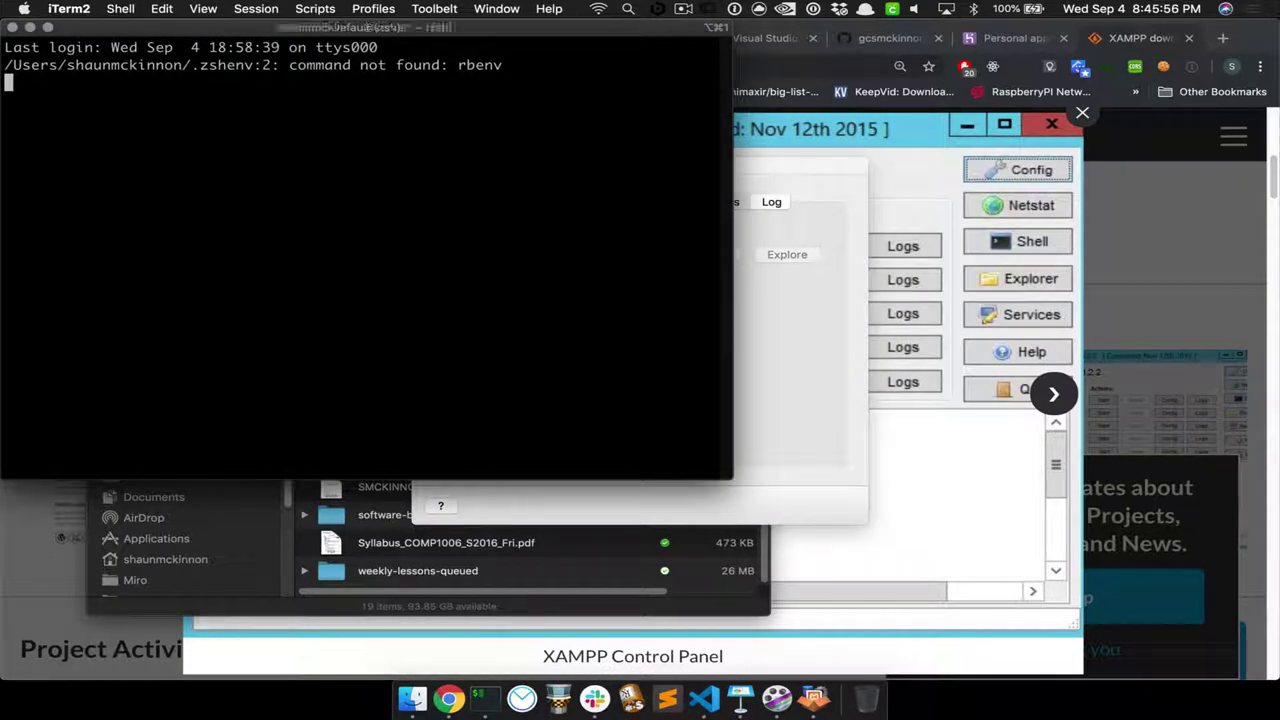
pyautogui.write('cd /opt/lampp')
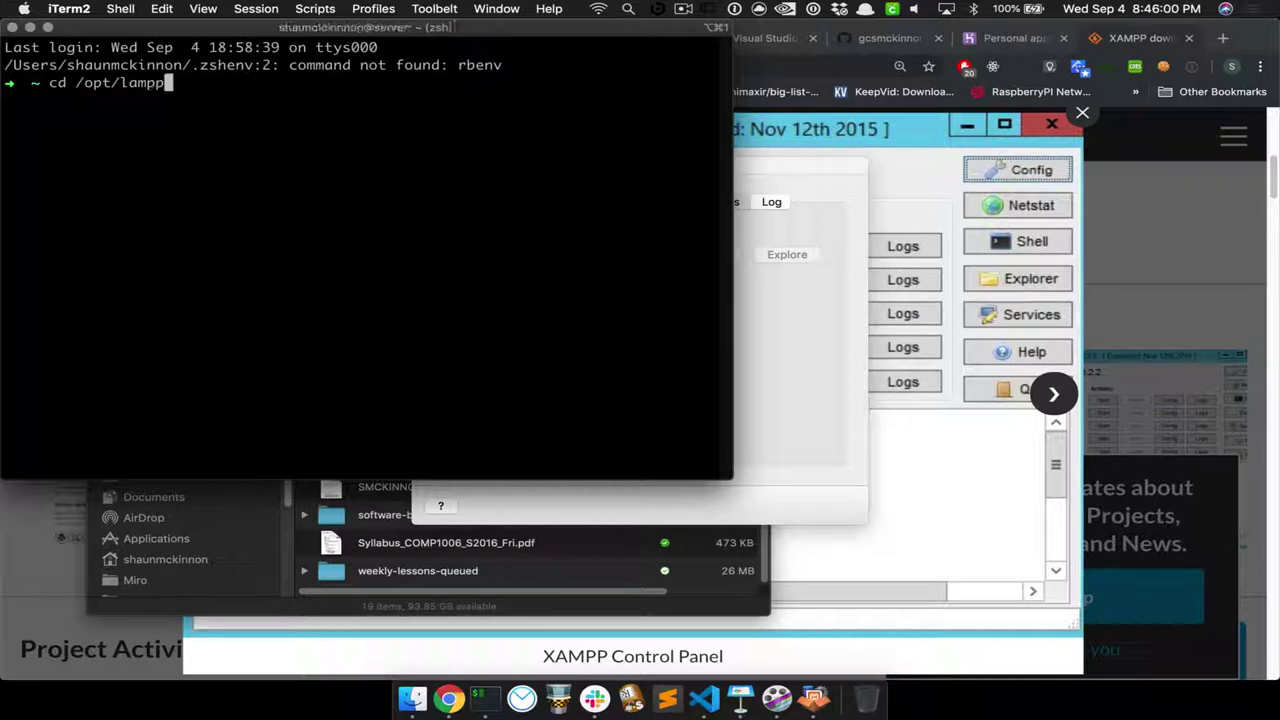
pyautogui.press('Return')
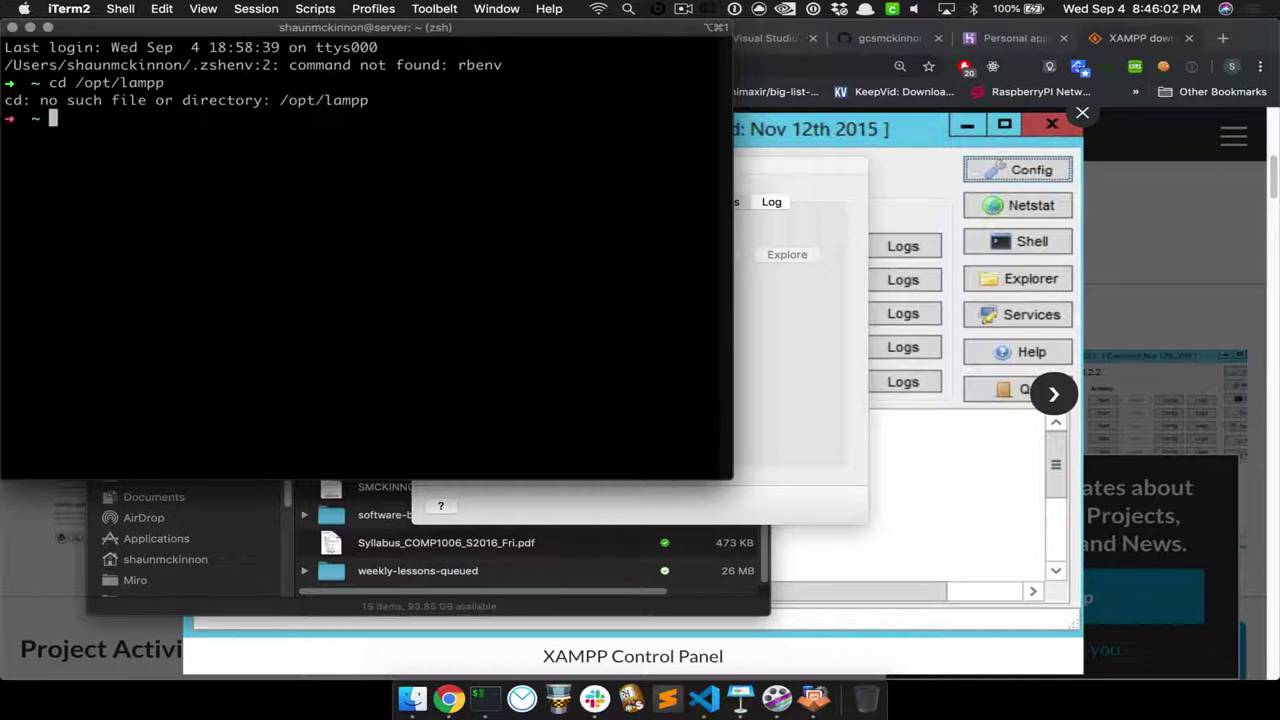
pyautogui.write('cd /opt/xm')
pyautogui.press('BackSpace')
pyautogui.write('am')
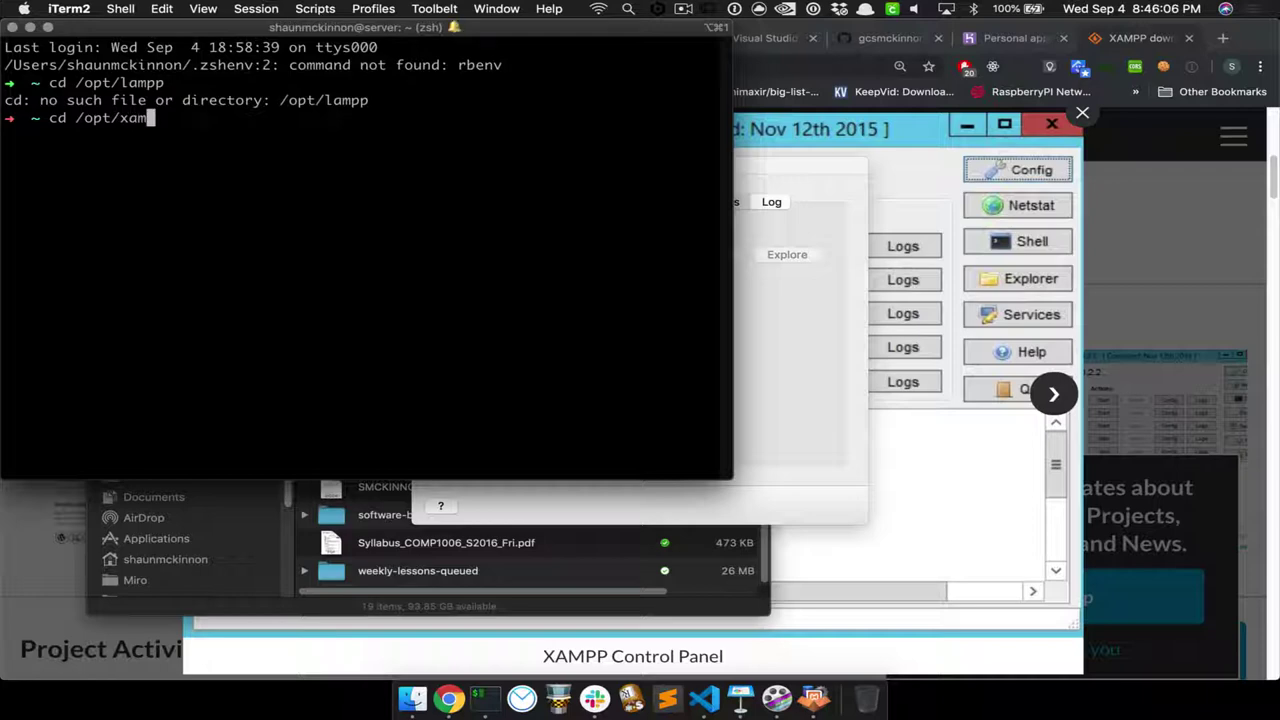
pyautogui.press('BackSpace')
pyautogui.press('BackSpace')
pyautogui.press('BackSpace')
pyautogui.press('Tab')
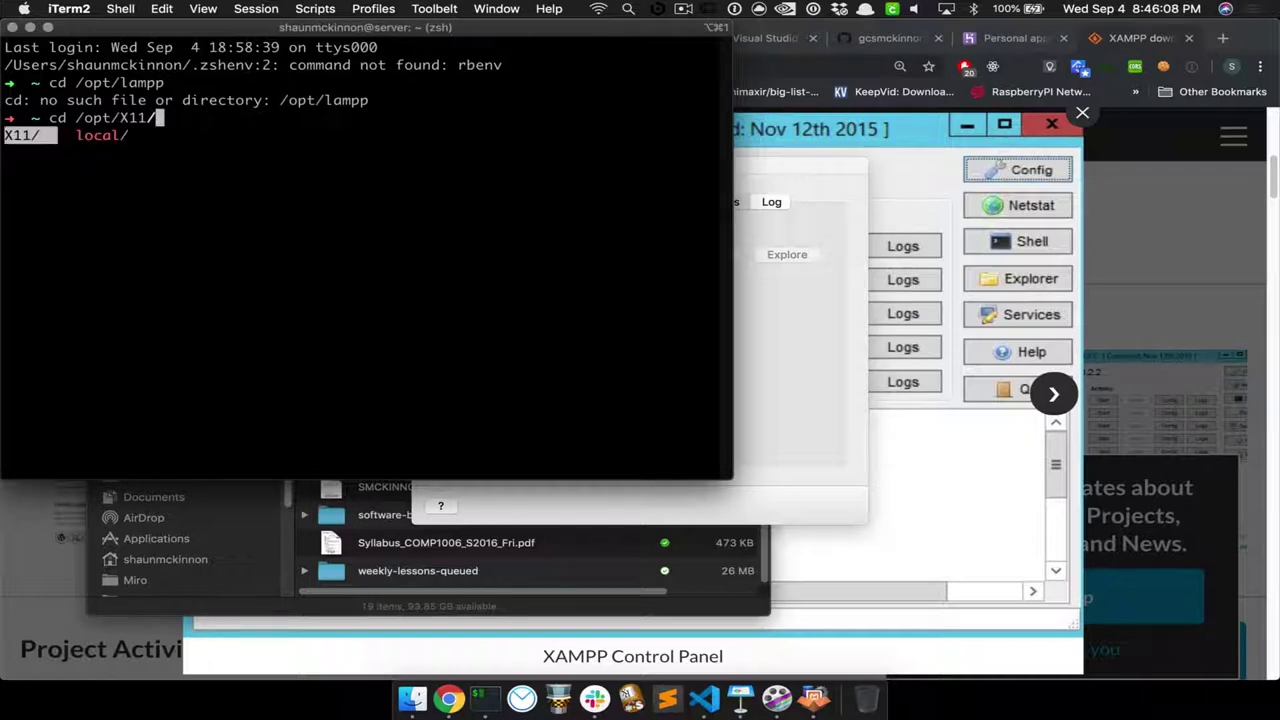
pyautogui.press('Tab')
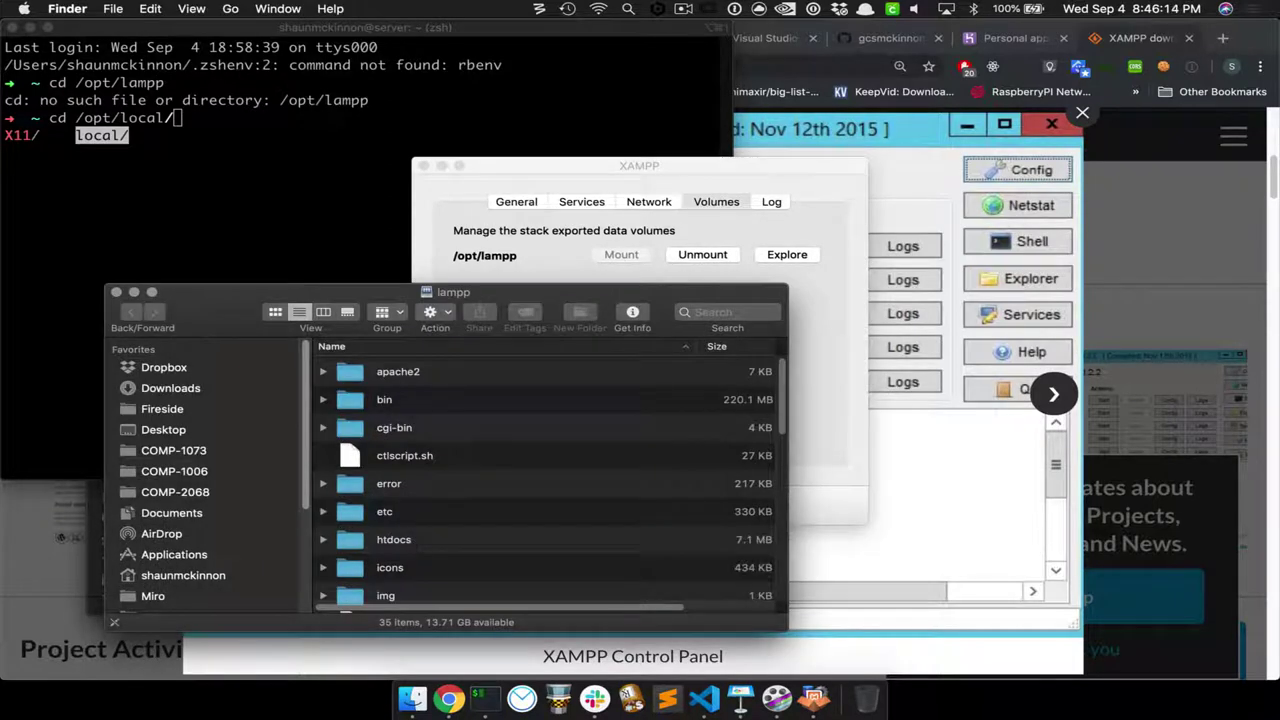
# - Discard the unfinished cd command by closing the iTerm2 terminal, and close the COMP-1006 Finder window
pyautogui.press('super+Tab')
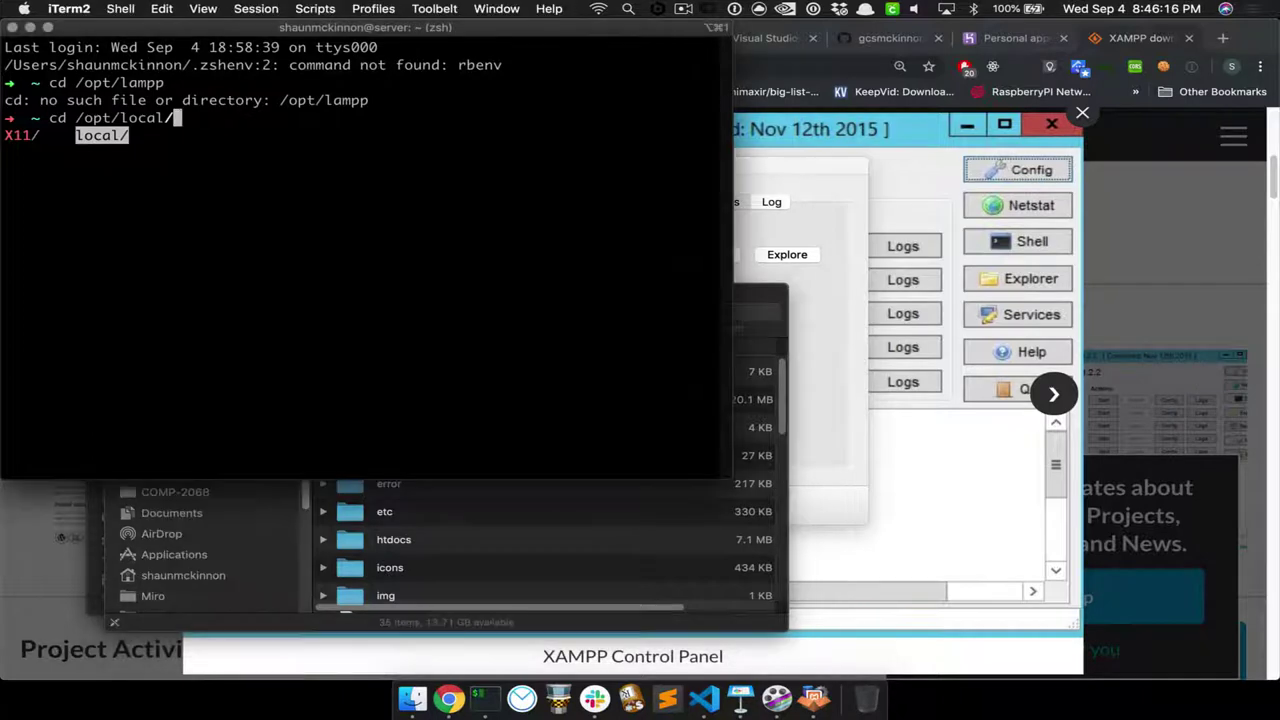
pyautogui.press('BackSpace')
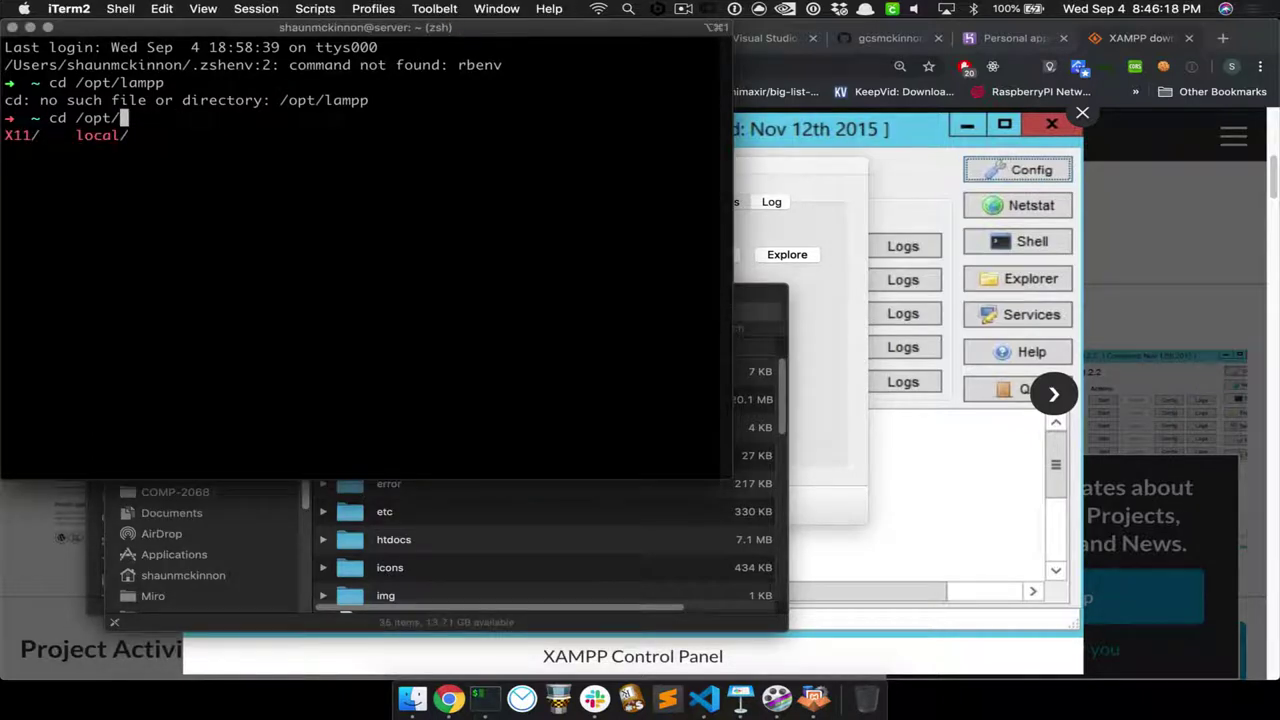
pyautogui.press('super+w')
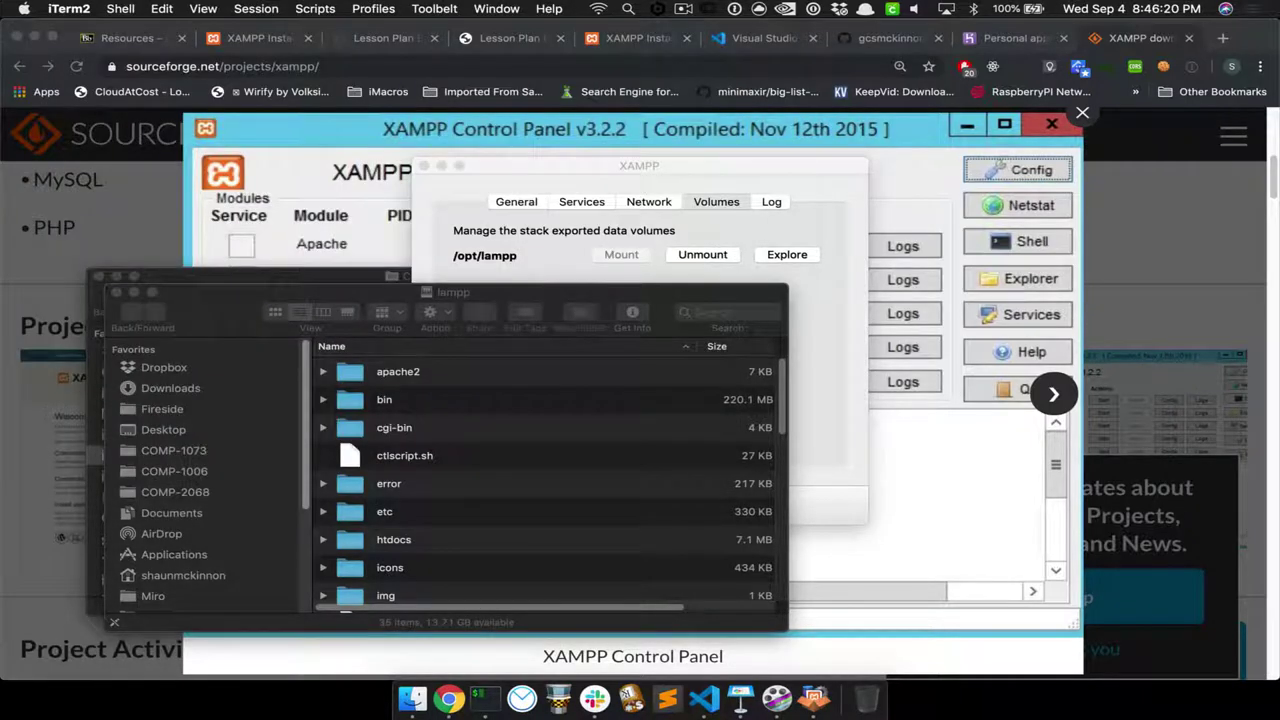
pyautogui.press('super+Tab')
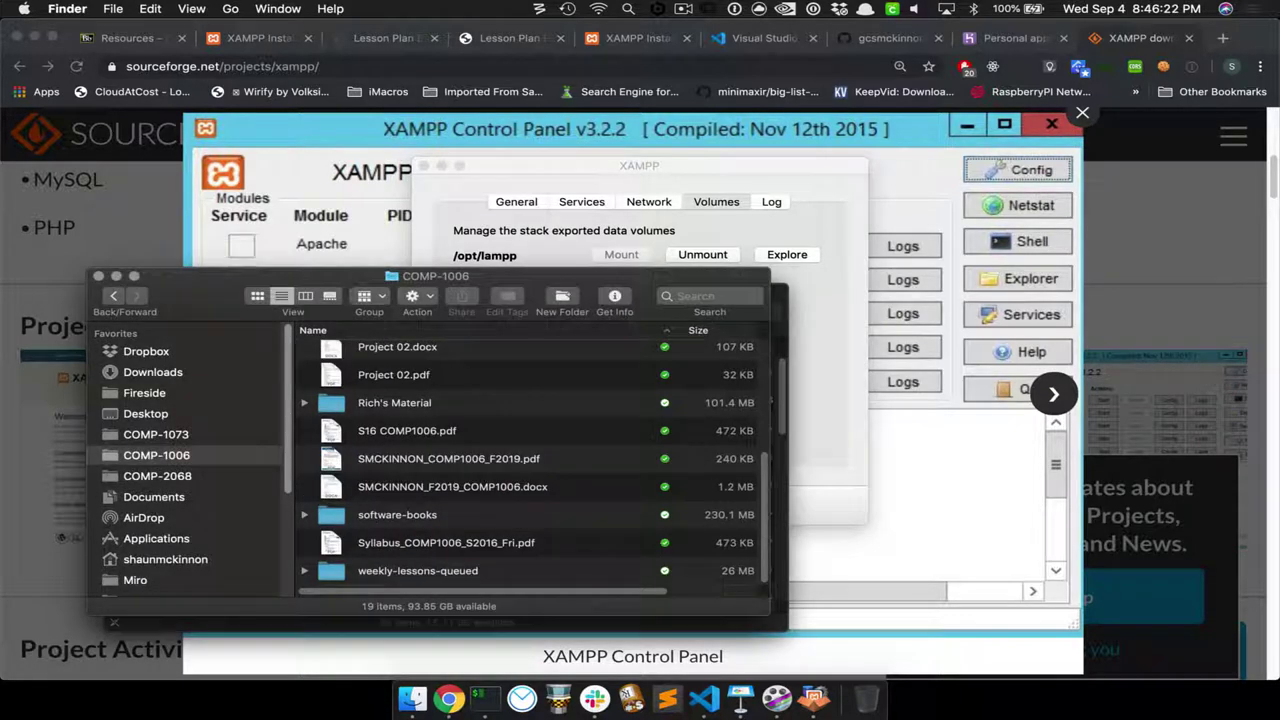
pyautogui.press('super+w')
# - Enlarge the lampp Finder window to fill the screen and open its htdocs folder
pyautogui.moveTo(470, 202); pyautogui.dragTo(507, 160)
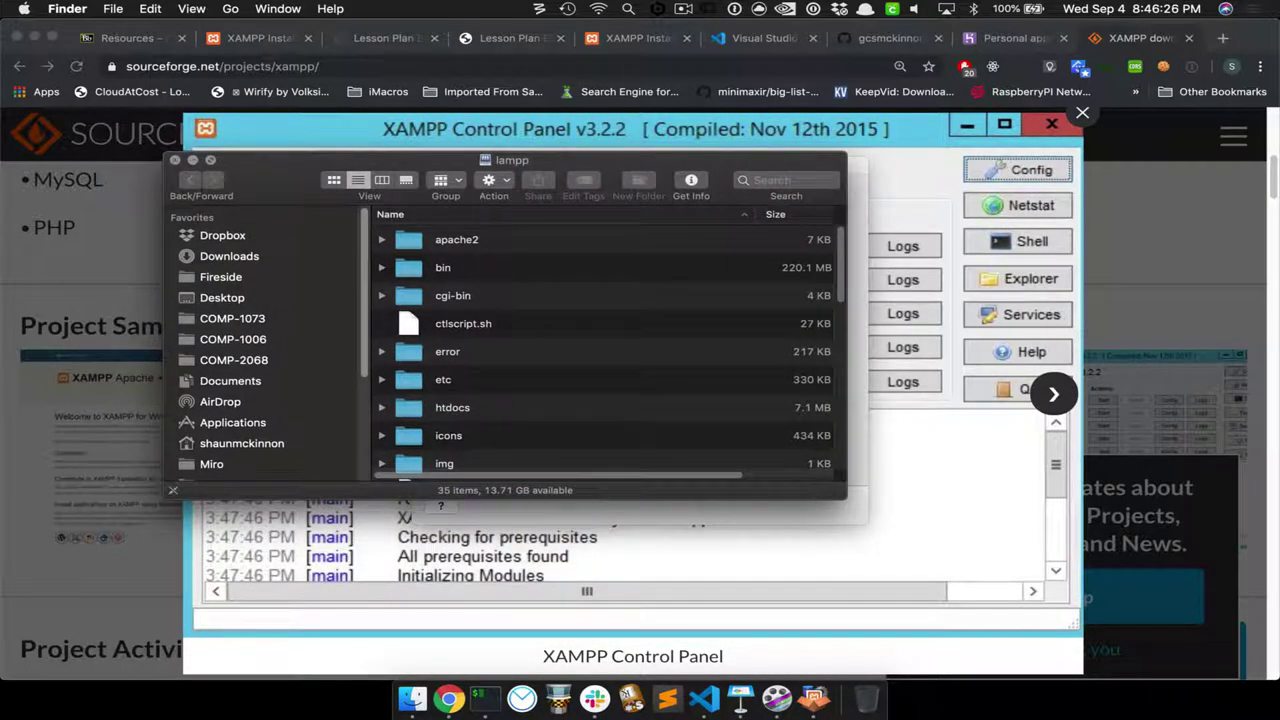
pyautogui.press('super+shift+5')
pyautogui.click(248, 187)
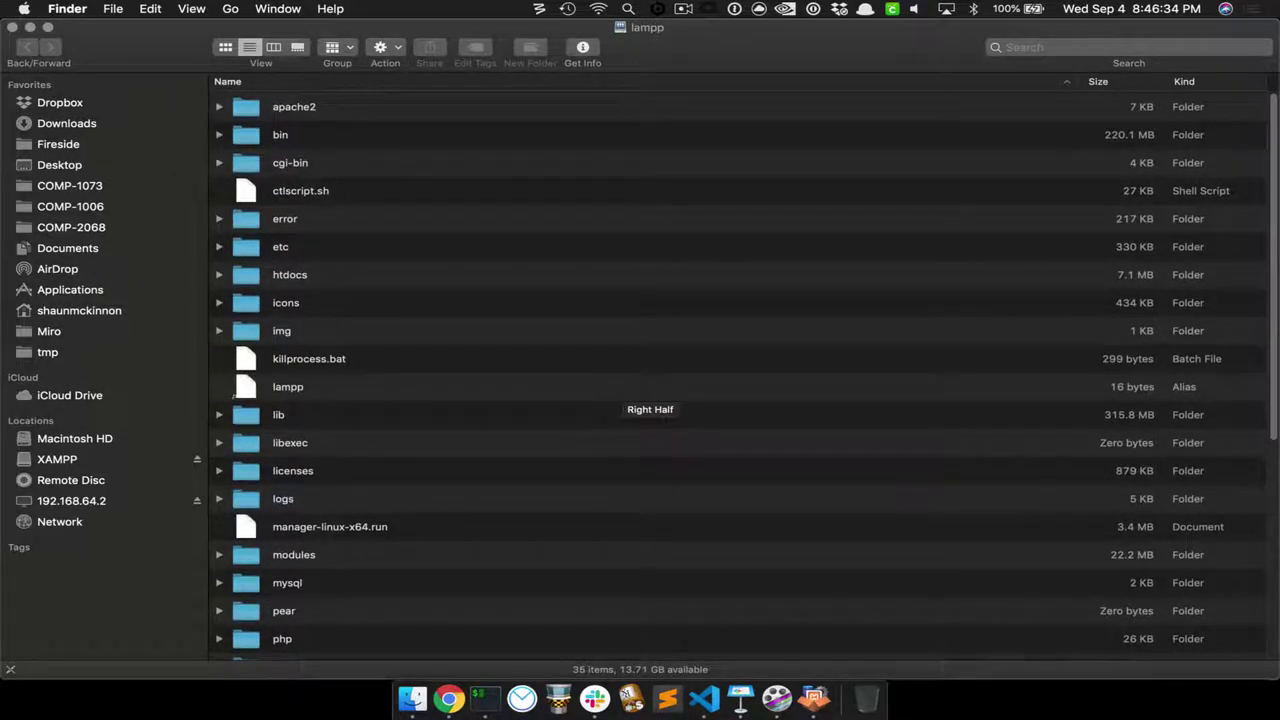
pyautogui.click(289, 274)
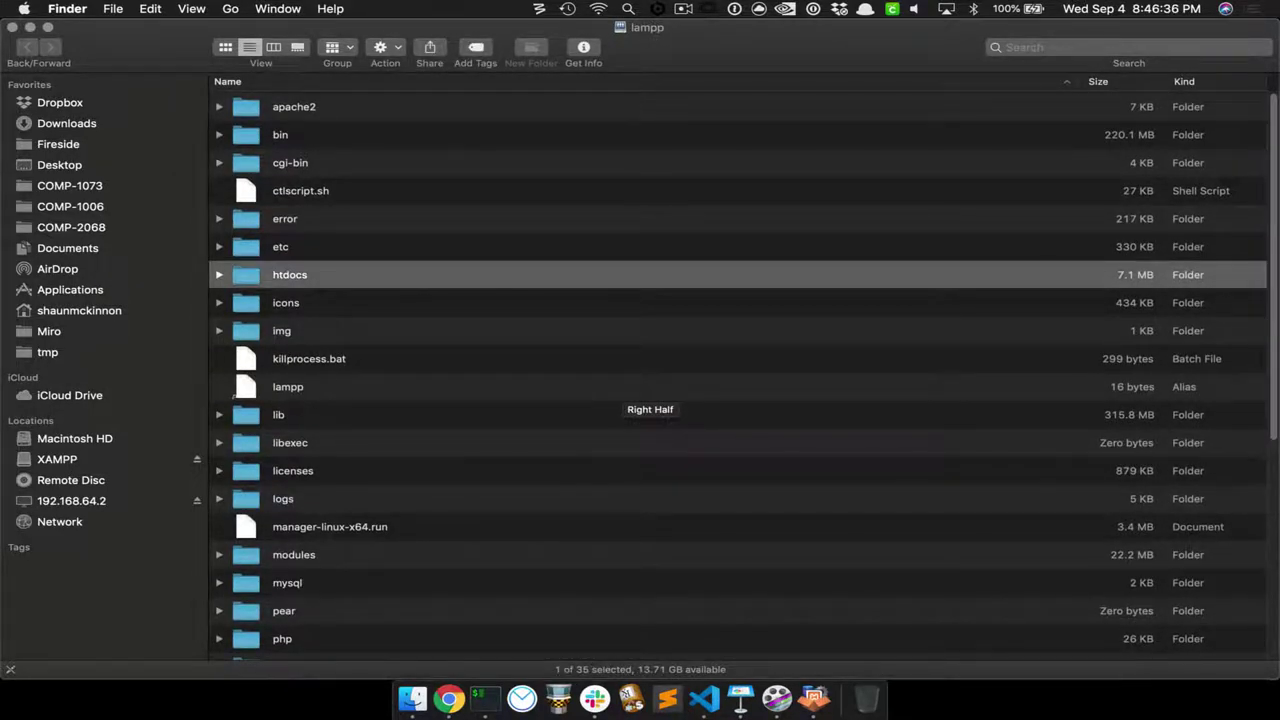
pyautogui.press('super+Down')
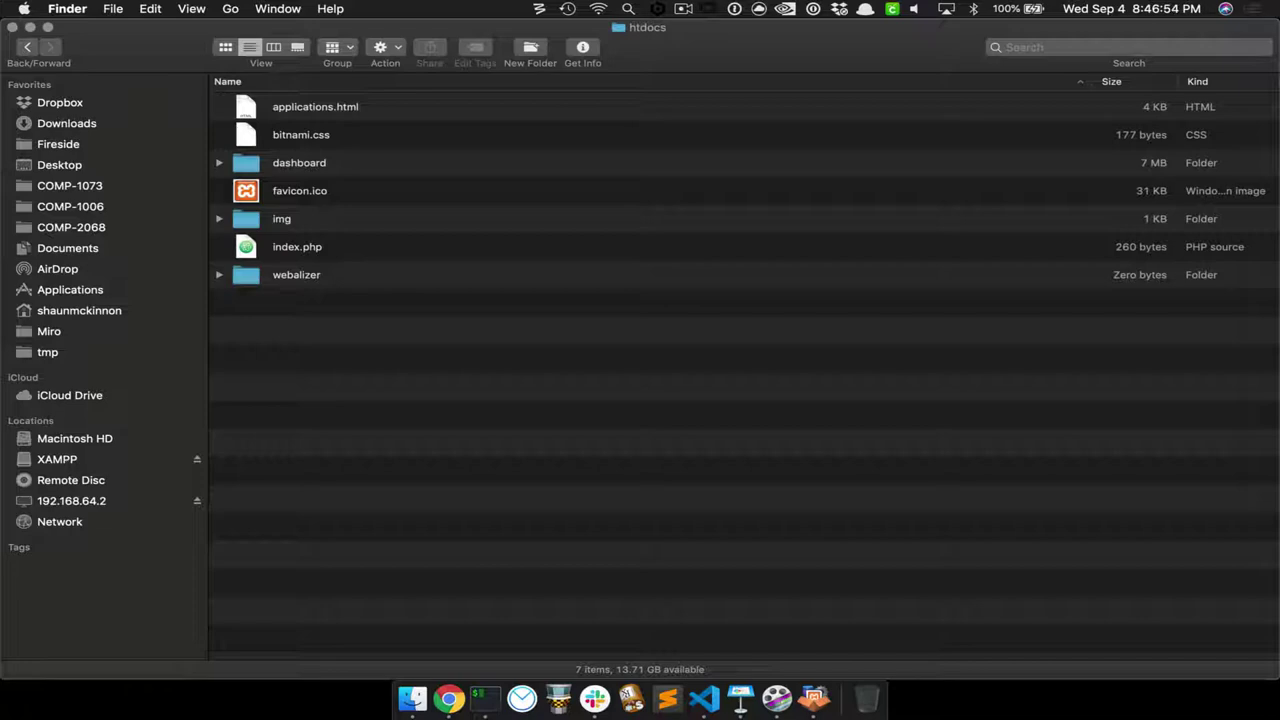
pyautogui.click(449, 698)
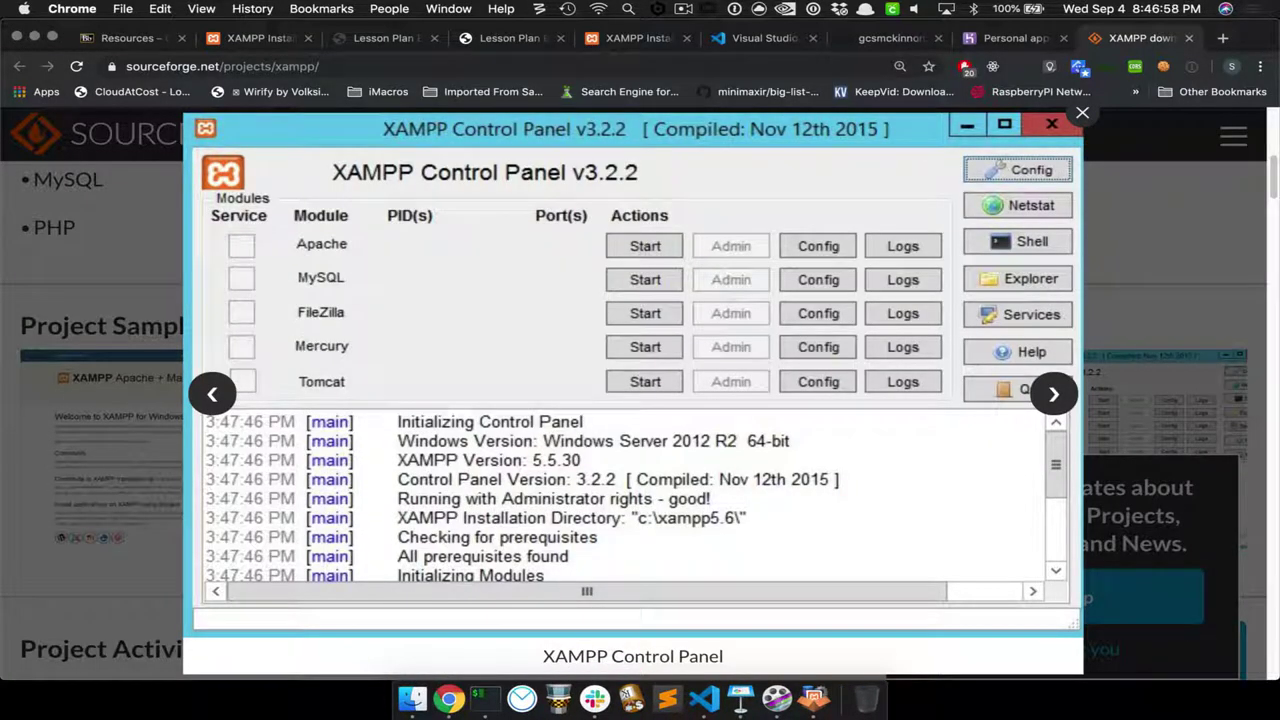
pyautogui.press('super+t')
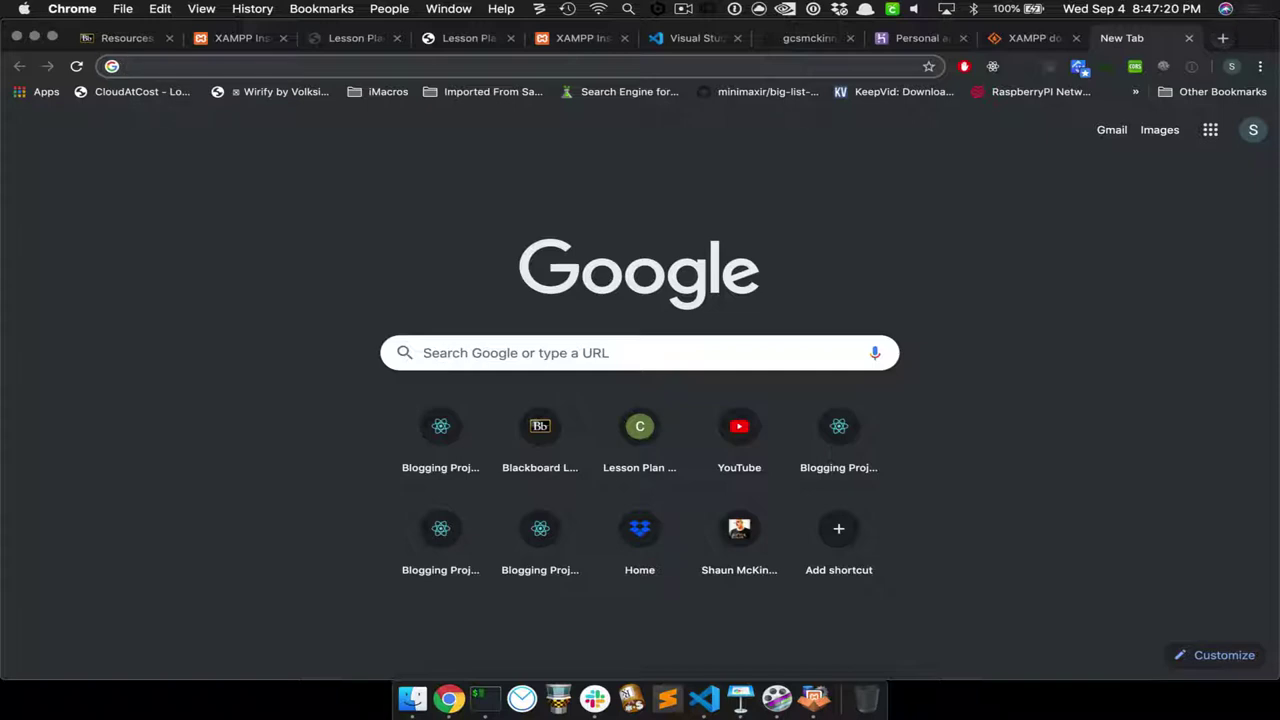
pyautogui.write('localhost:3000')
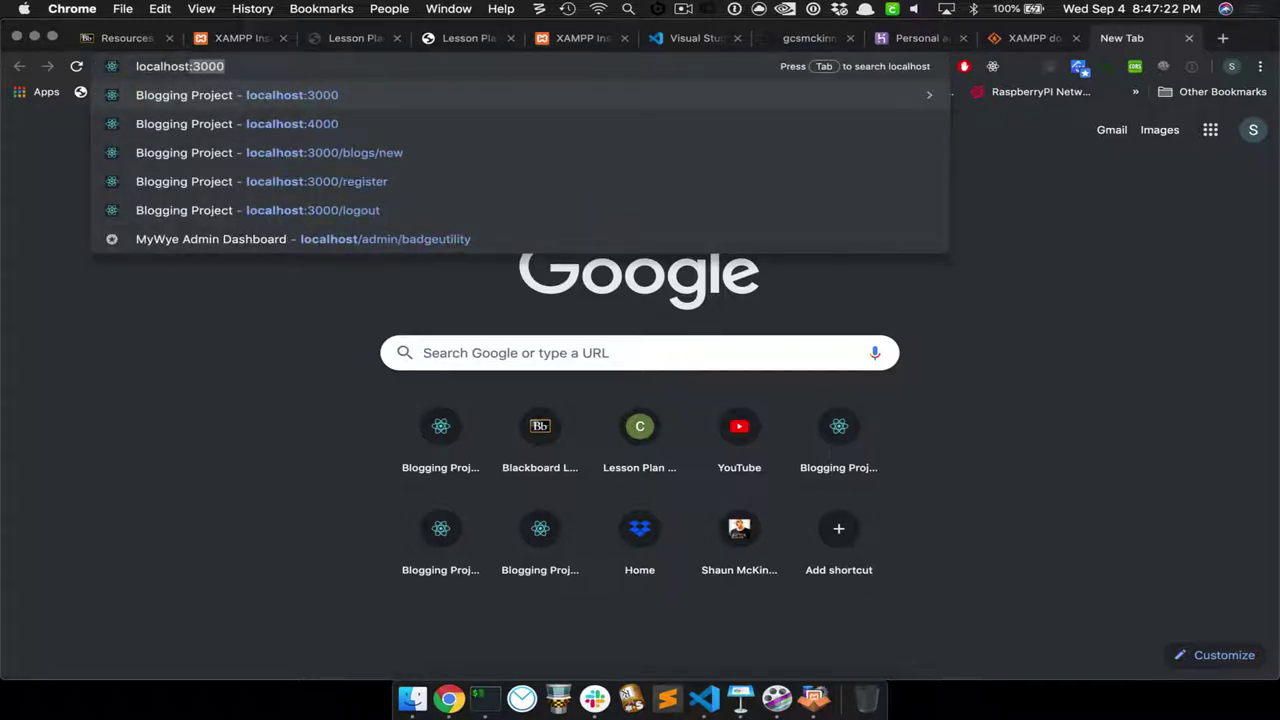
pyautogui.press('BackSpace')
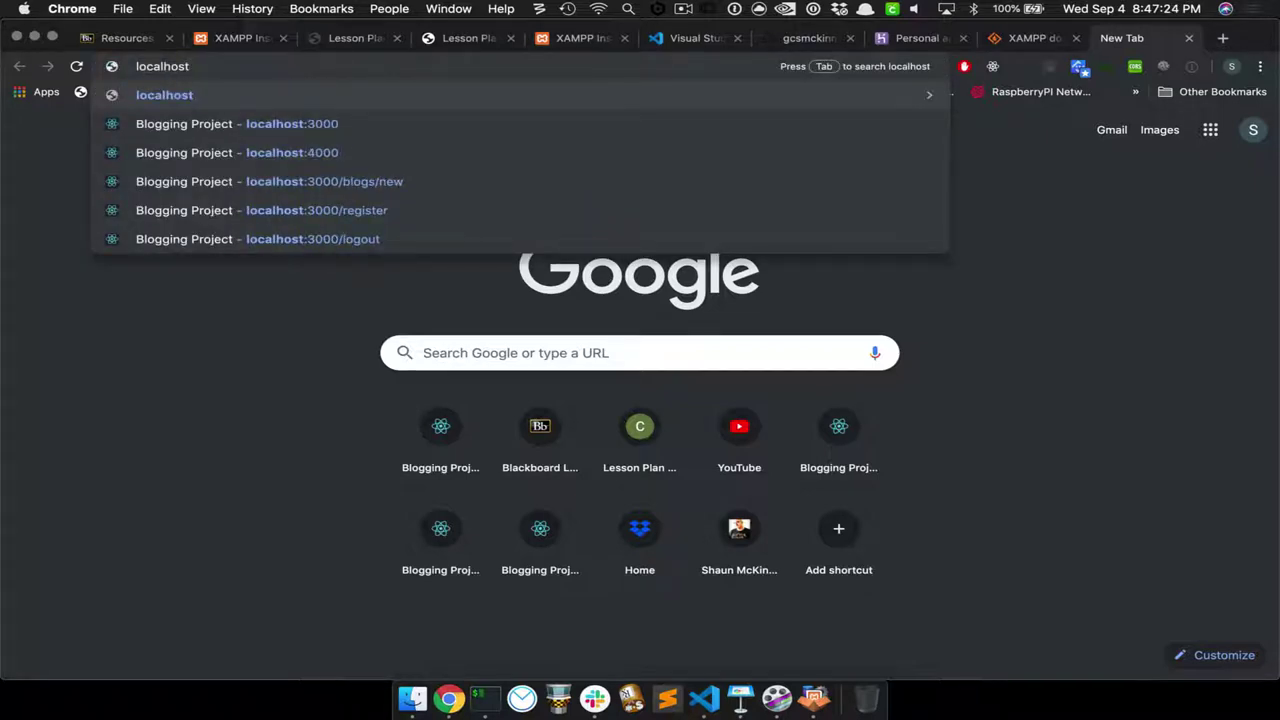
pyautogui.press('super+Left')
pyautogui.write('http://')
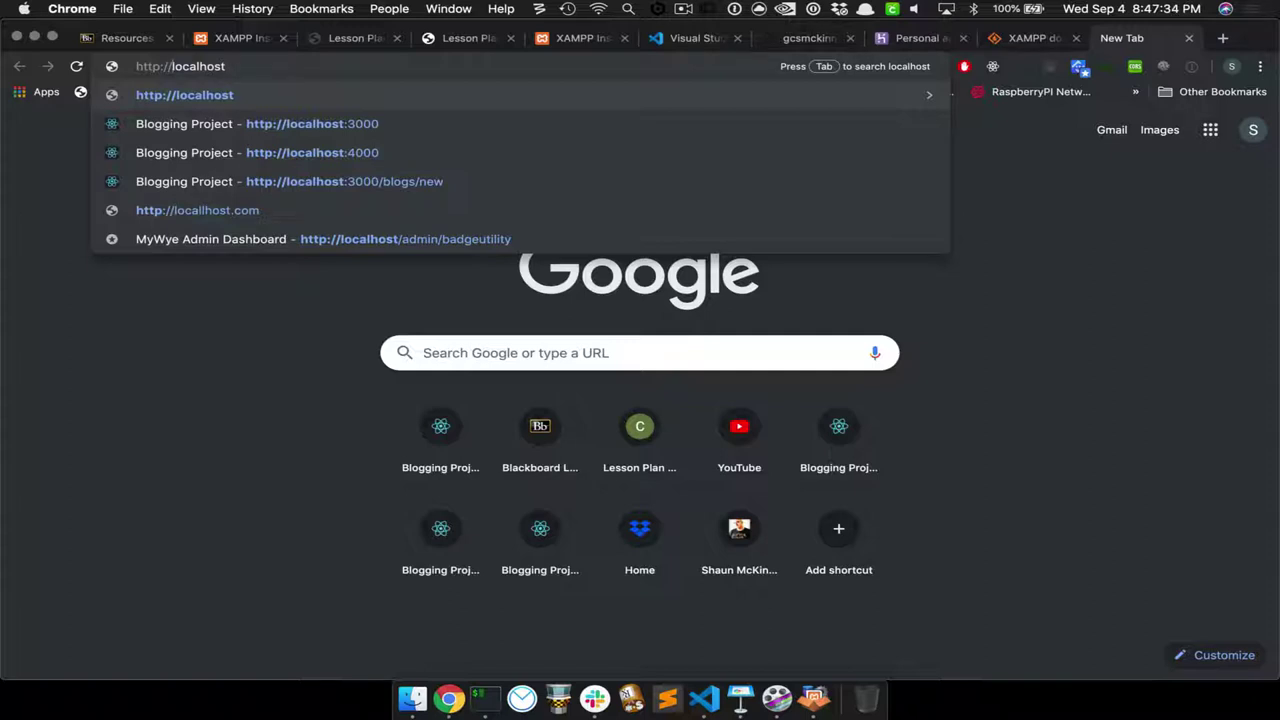
pyautogui.press('Return')
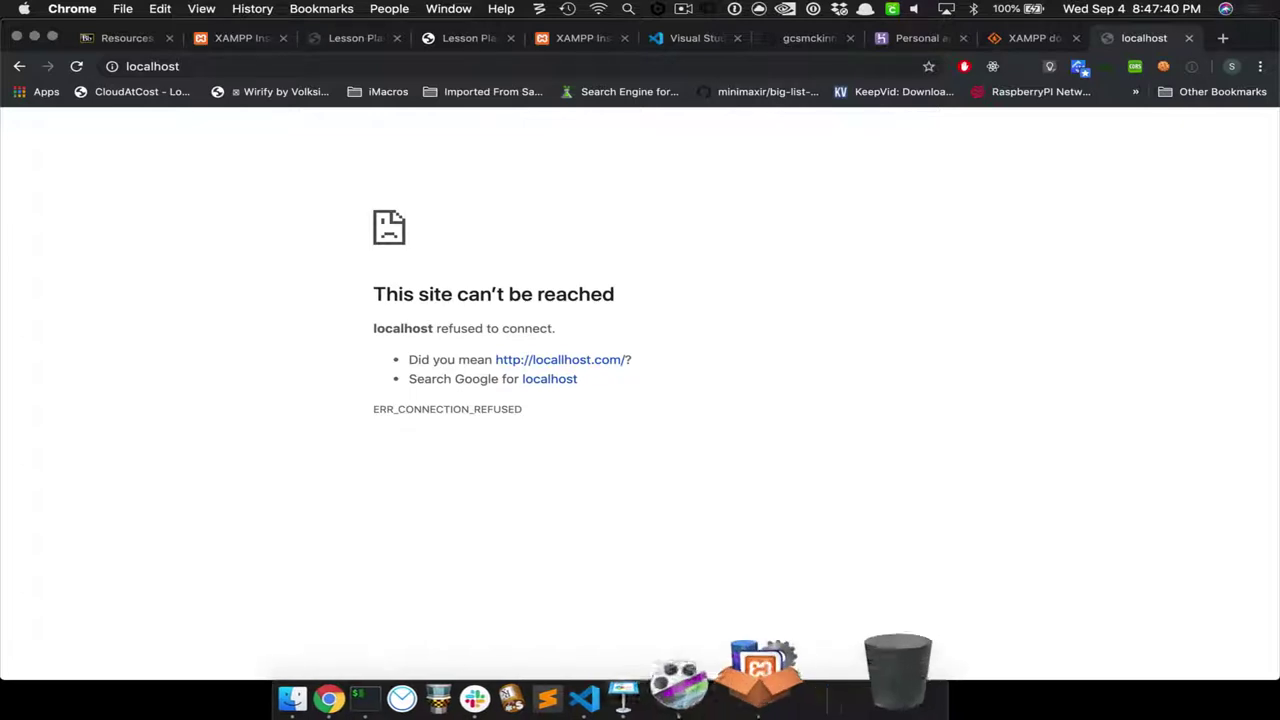
# - Go to the stack's application page from XAMPP's general overview and point out the dashboard address in the browser
pyautogui.click(815, 698)
pyautogui.click(516, 201)
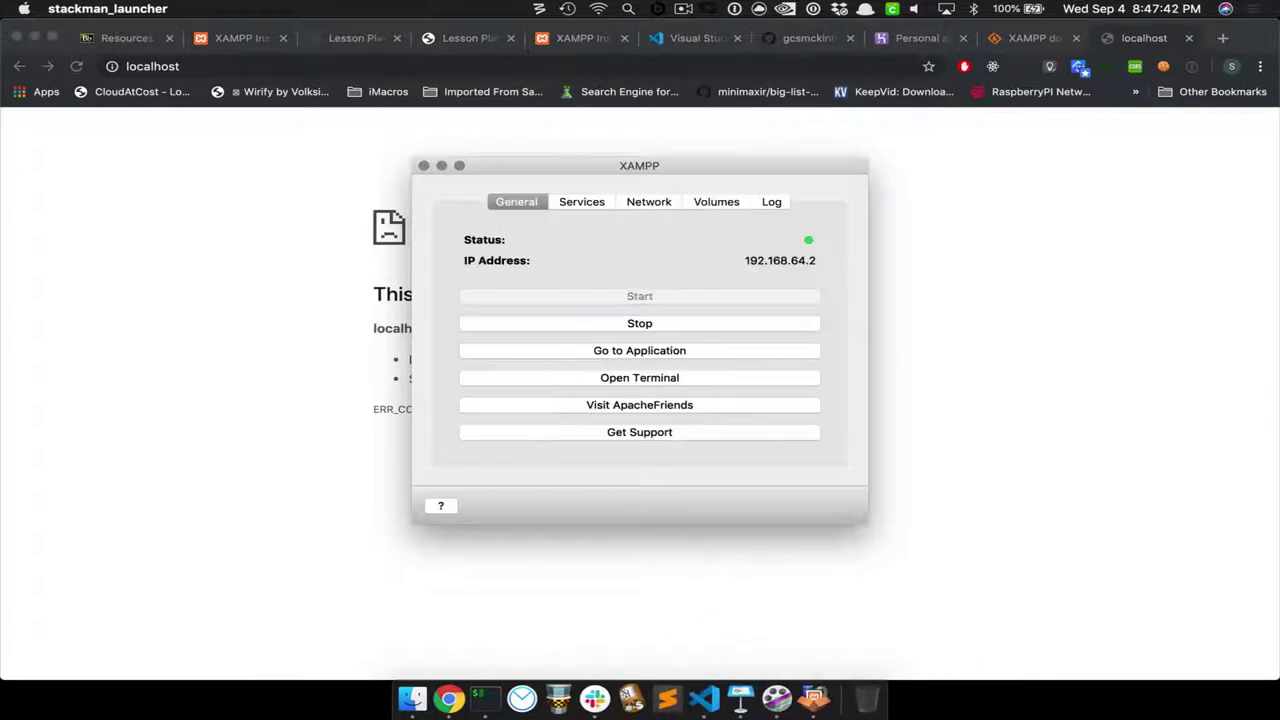
pyautogui.click(640, 349)
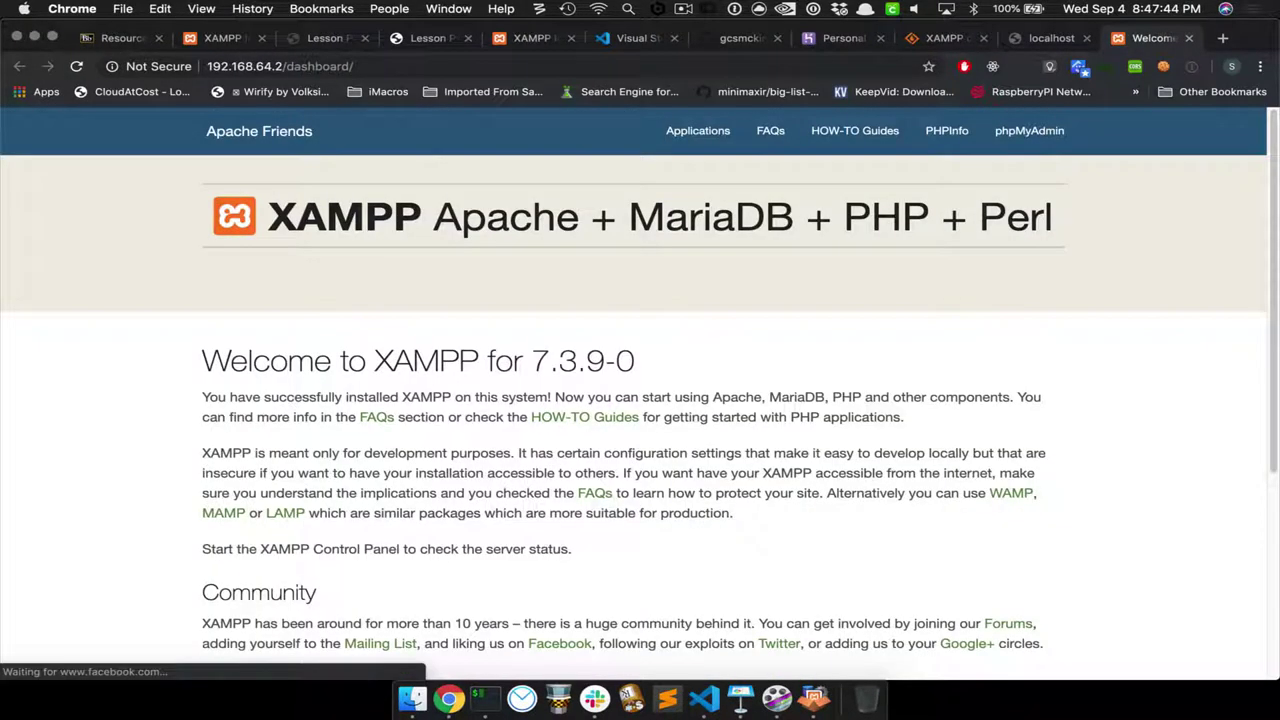
pyautogui.click(355, 66)
pyautogui.click(355, 66)
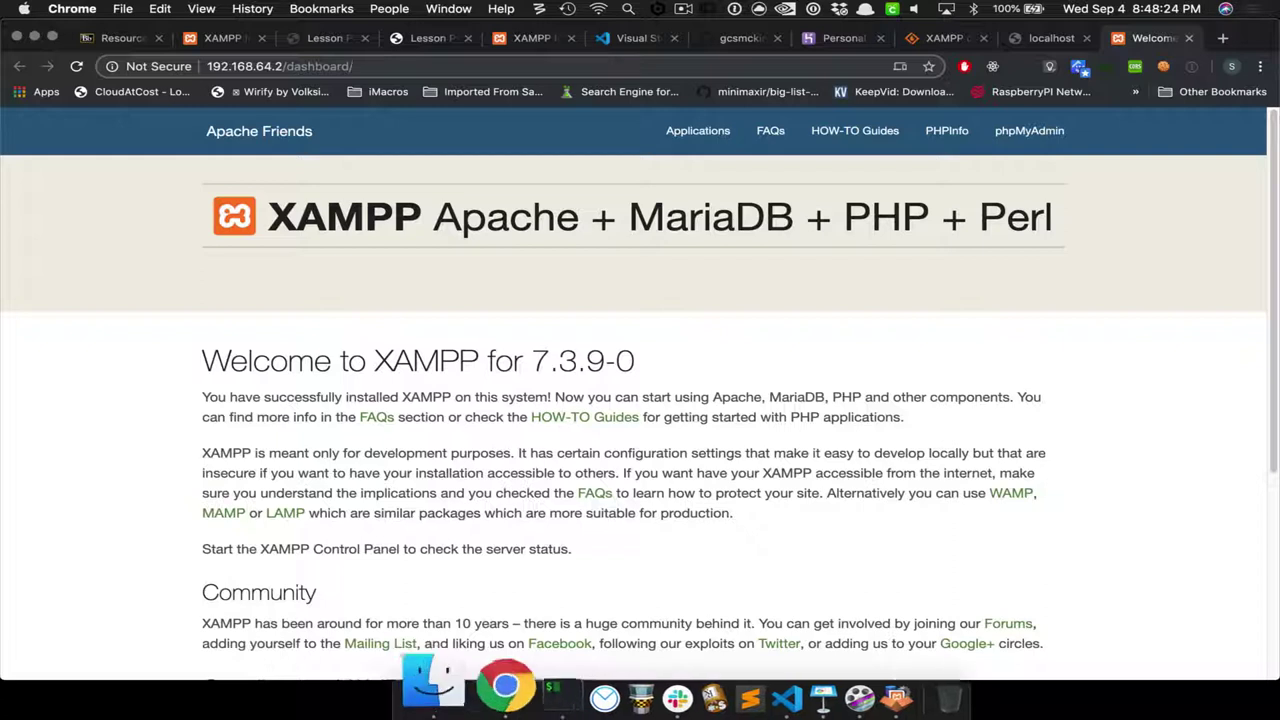
# - Return to the htdocs folder in Finder and create a new folder named COMP-1006 in it
pyautogui.click(410, 690)
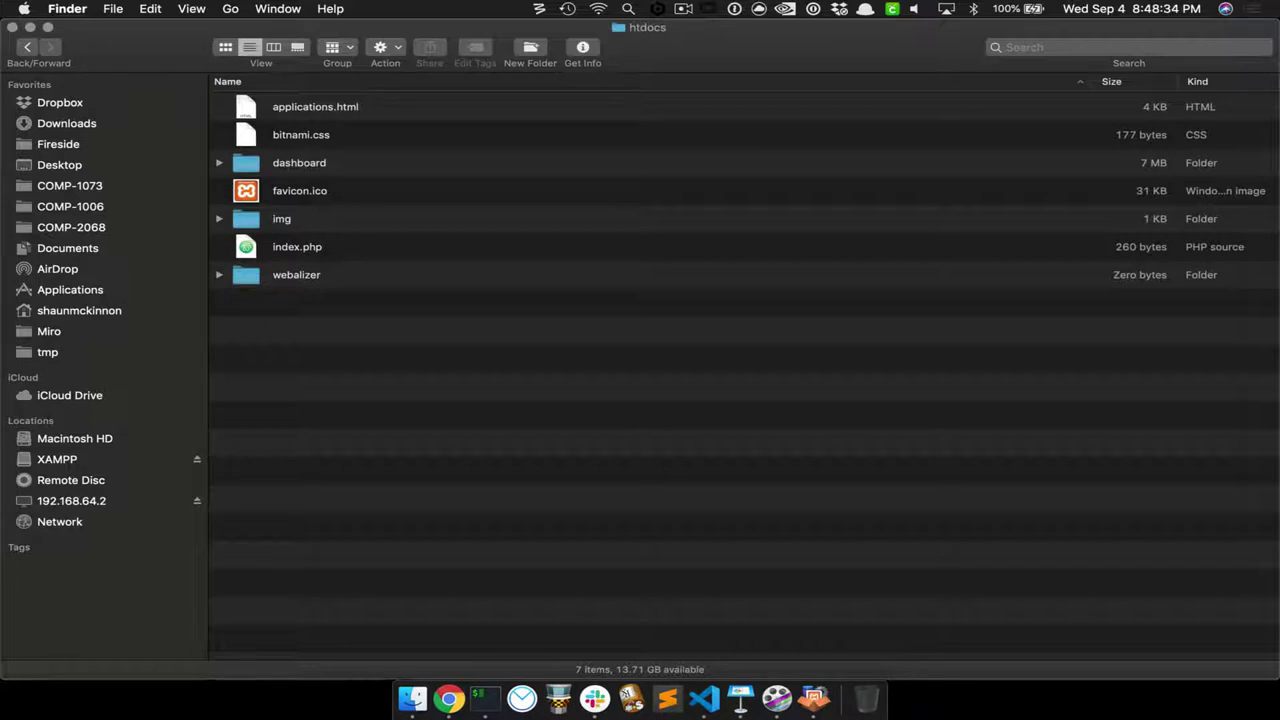
pyautogui.press('super+shift+n')
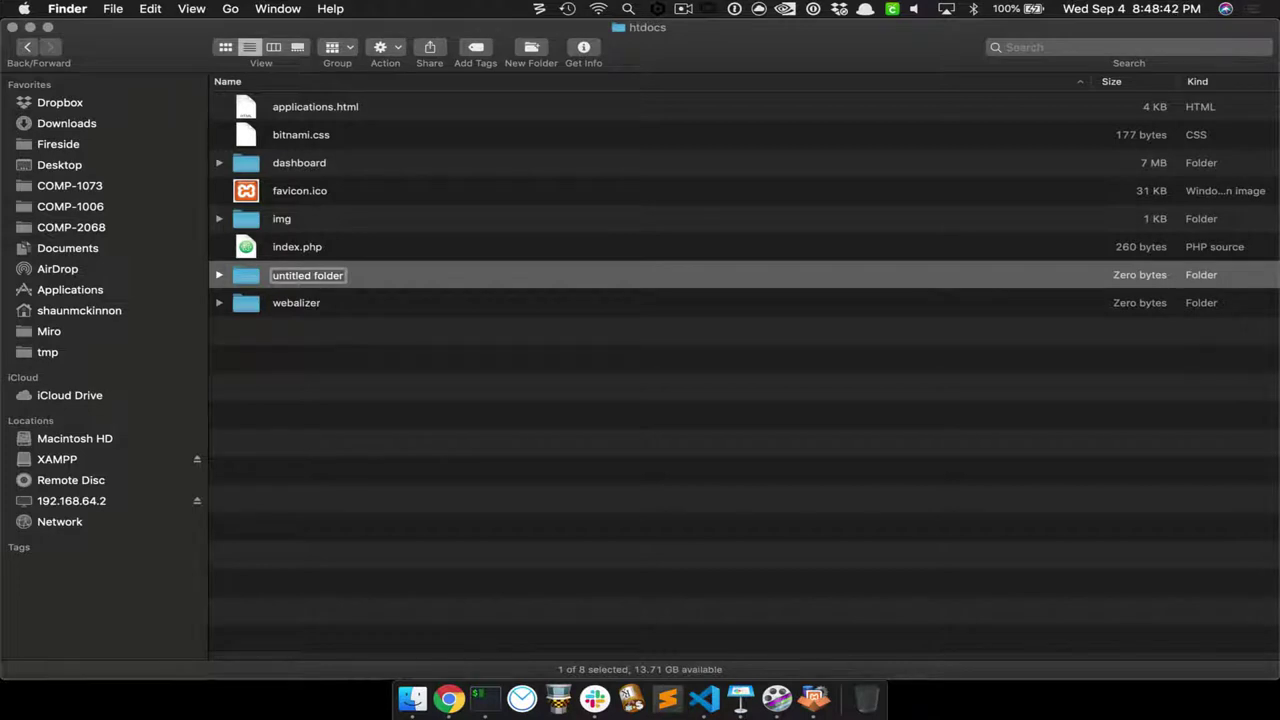
pyautogui.write('COMP_1')
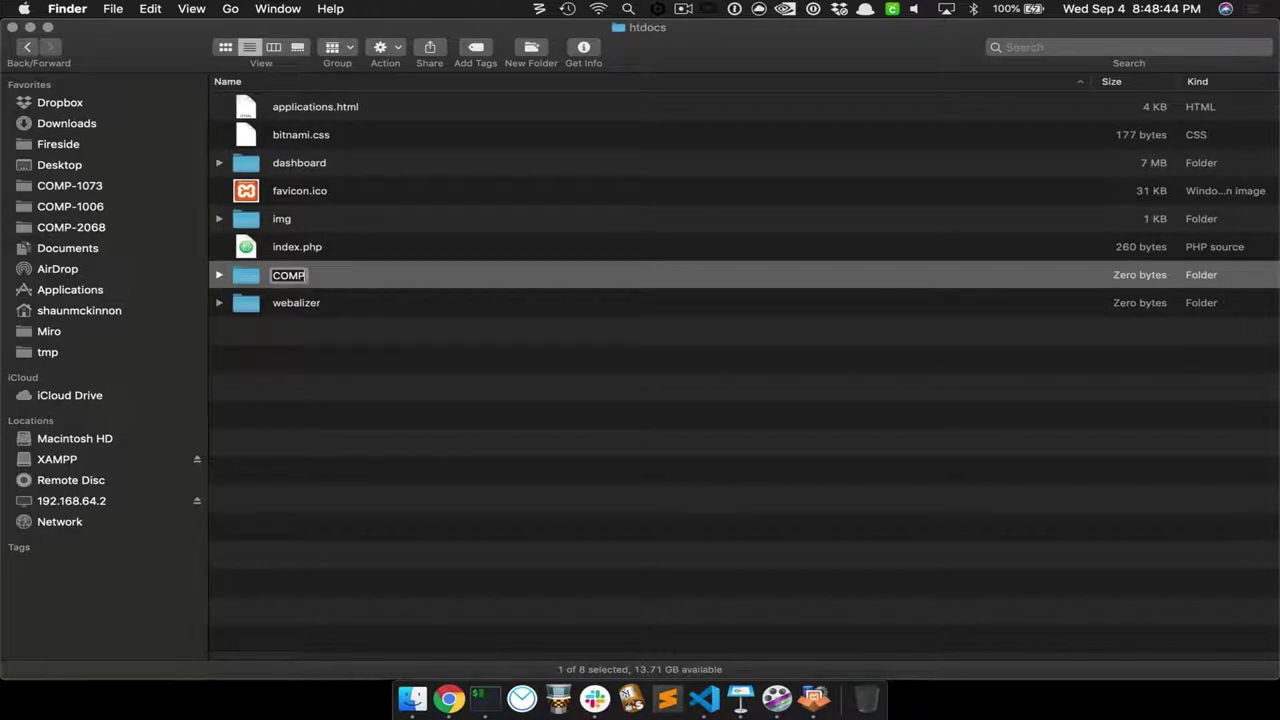
pyautogui.press('BackSpace')
pyautogui.press('BackSpace')
pyautogui.write('-1006')
pyautogui.press('Return')
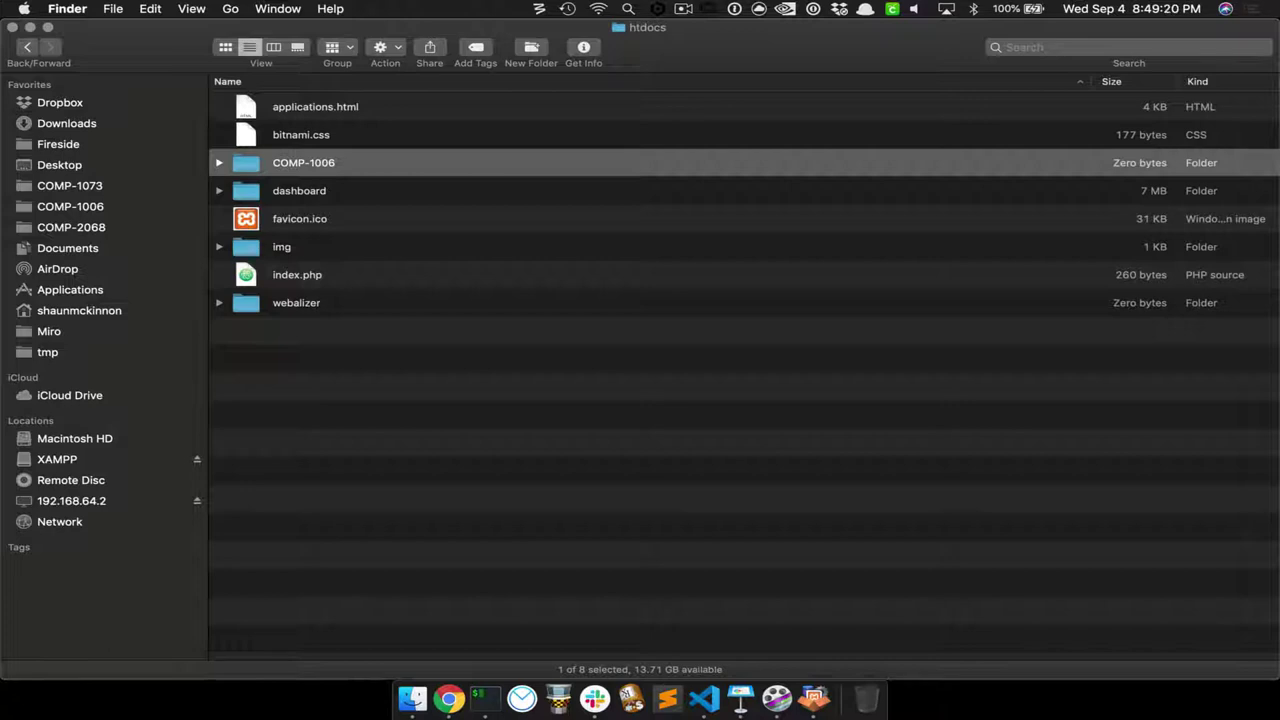
# - Create a Lesson-01 folder inside COMP-1006, then return to htdocs and expand COMP-1006 in the list
pyautogui.press('super+Down')
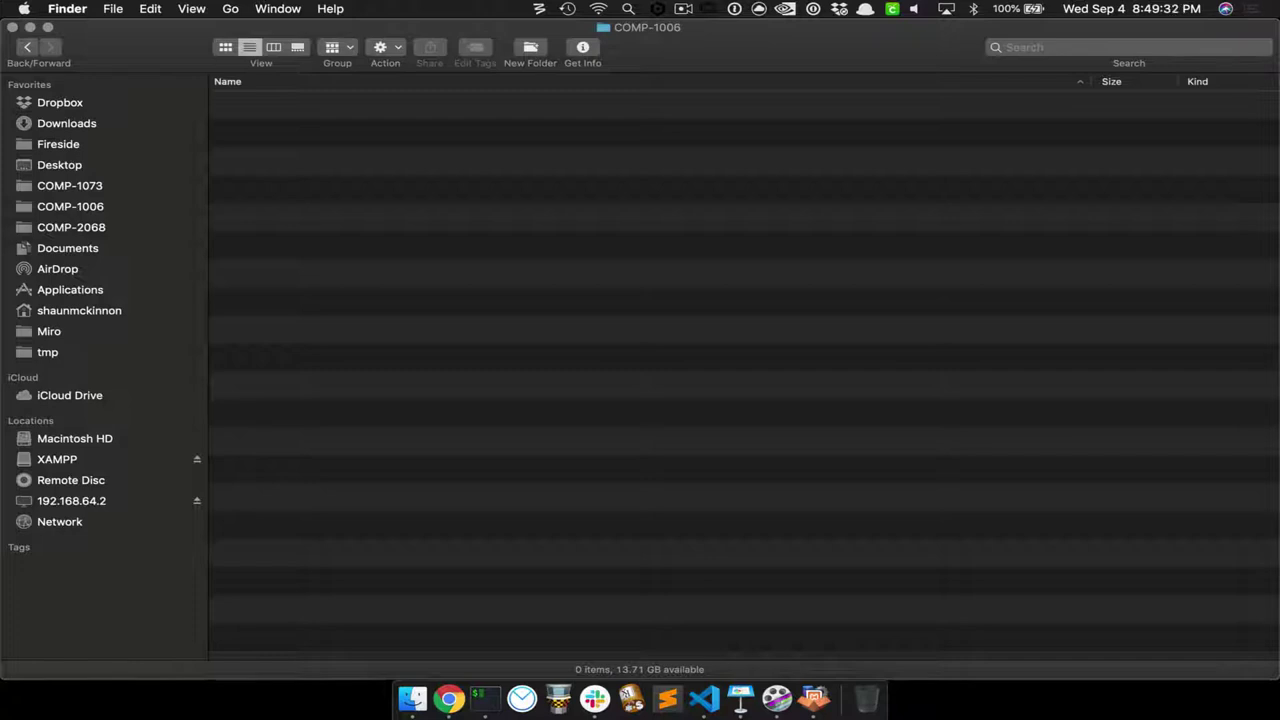
pyautogui.press('super+shift+n')
pyautogui.write('Lesson-01')
pyautogui.press('Return')
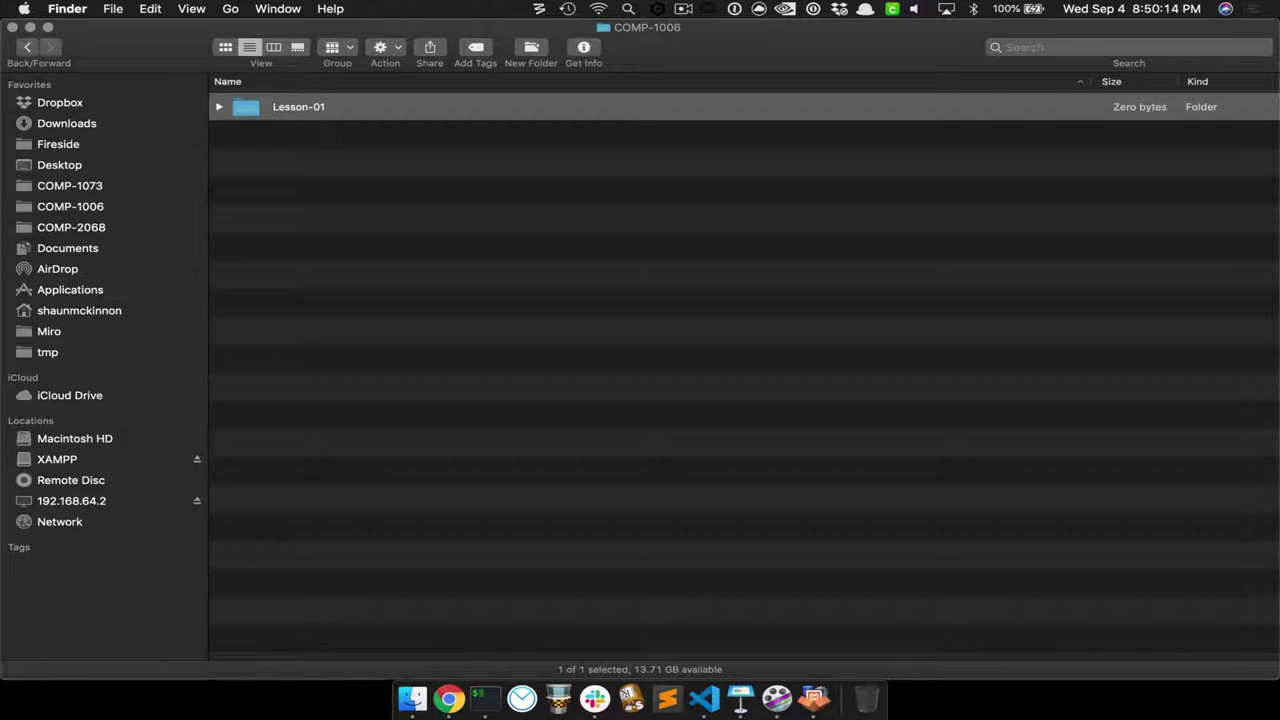
pyautogui.press('super+bracketleft')
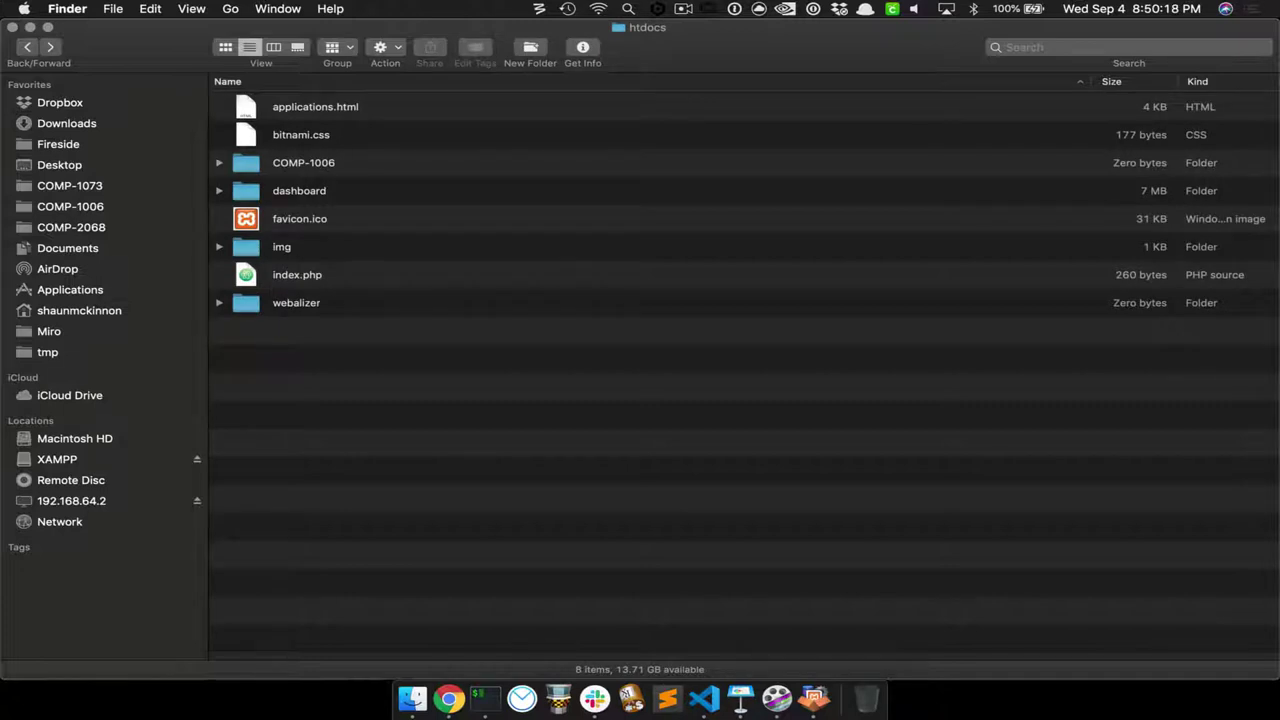
pyautogui.press('Right')
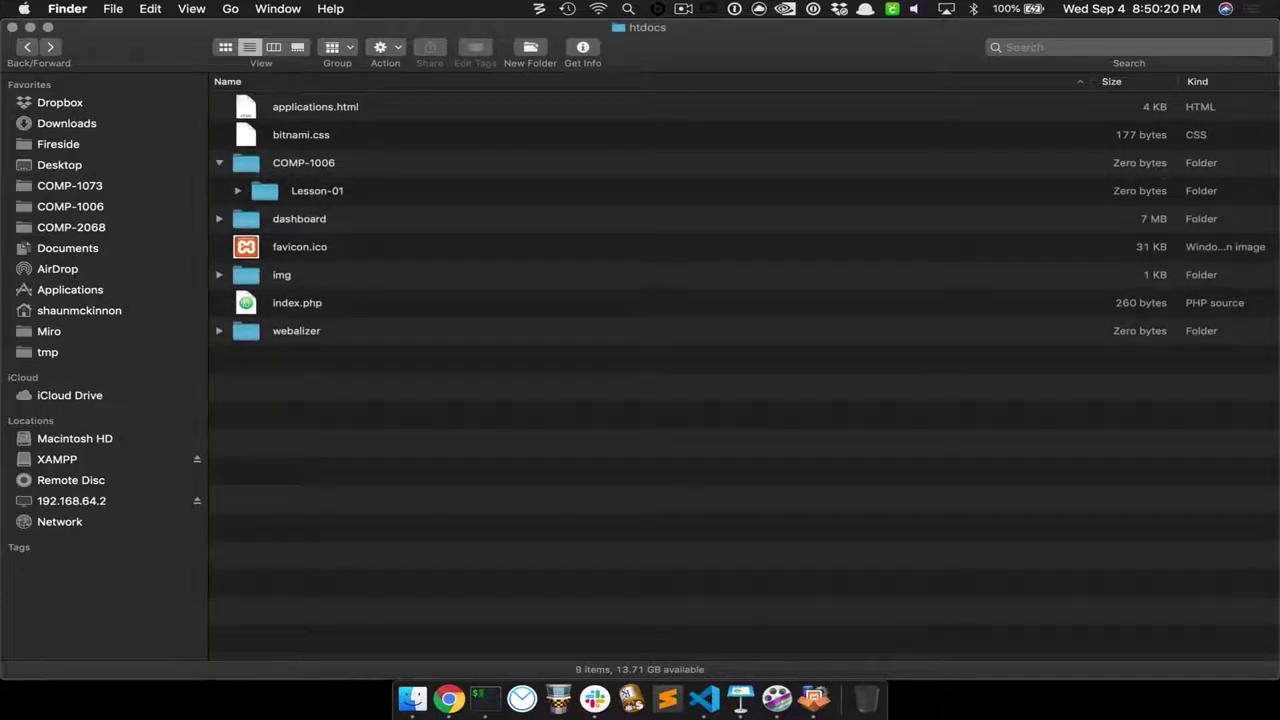
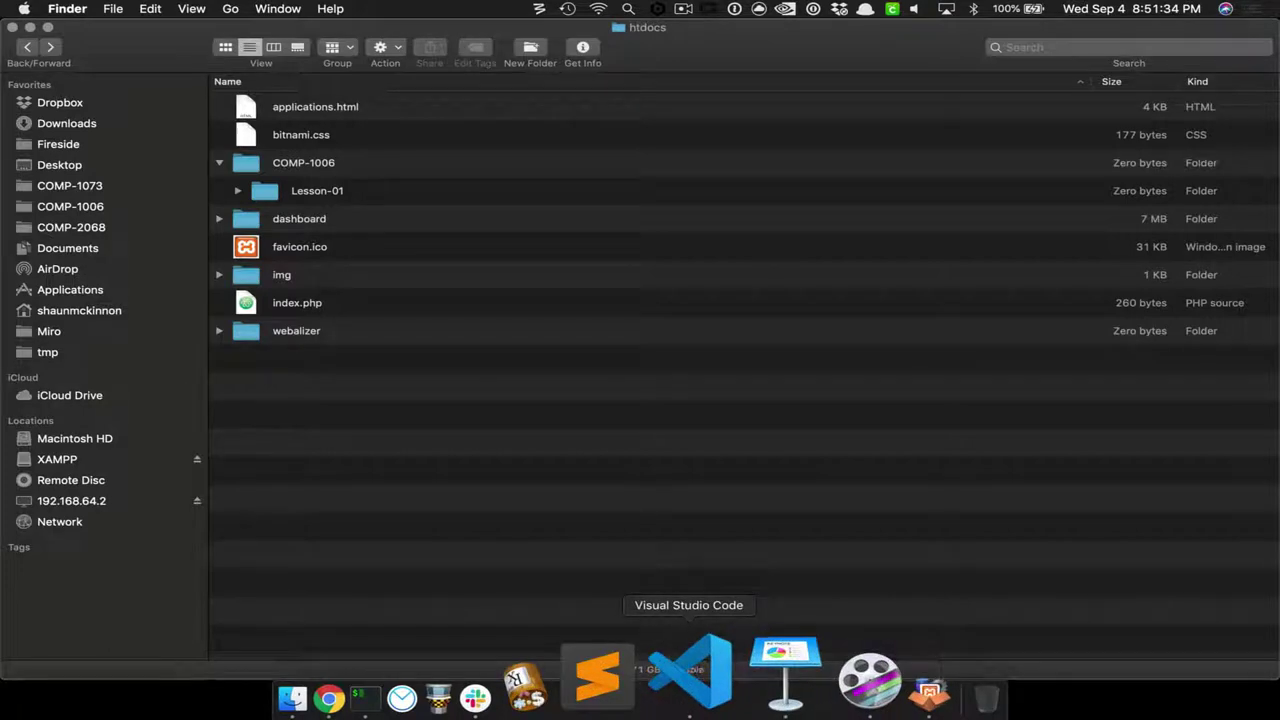
# - Switch to Visual Studio Code, start opening a folder, and look in the tmp folder for the XAMPP files
pyautogui.click(700, 695)
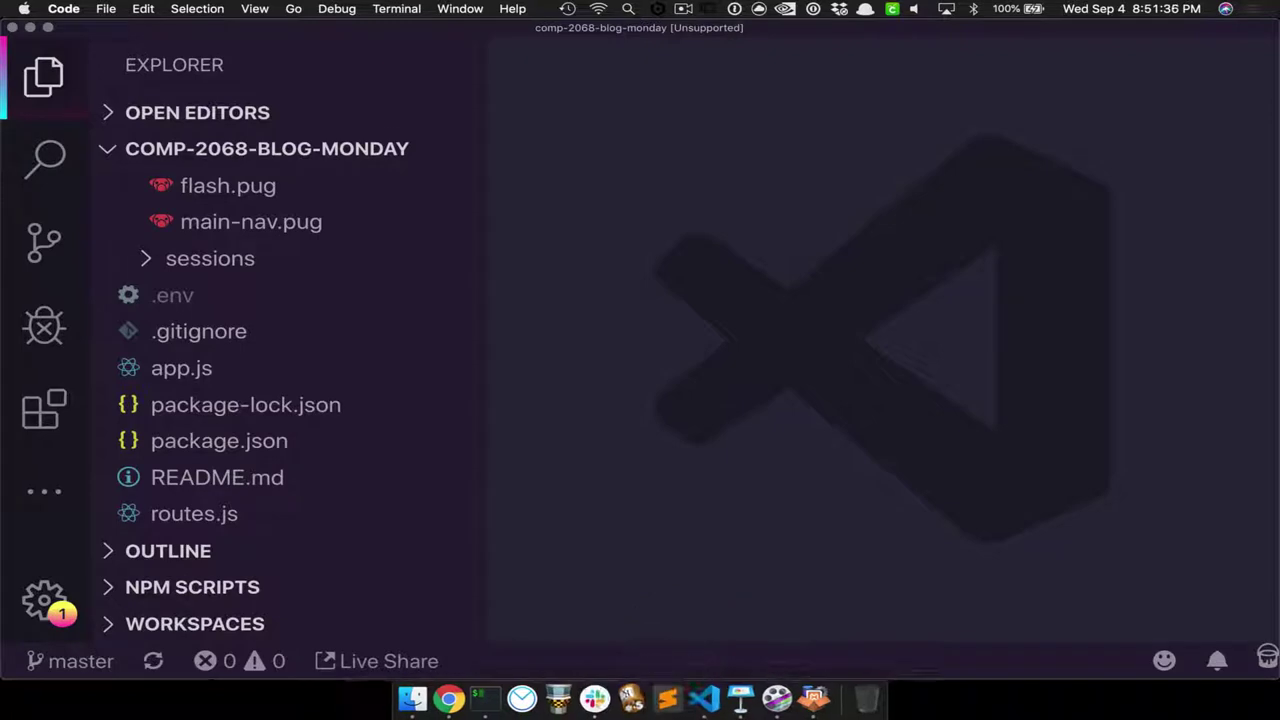
pyautogui.click(105, 8)
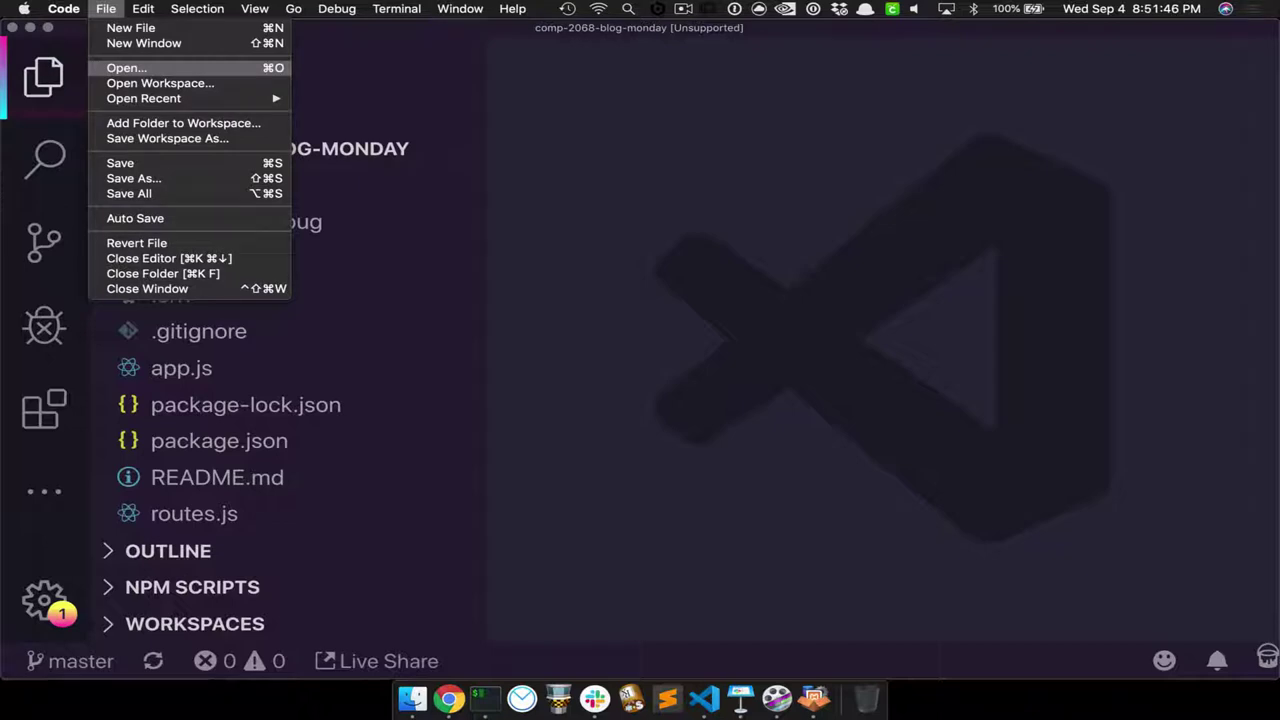
pyautogui.press('Return')
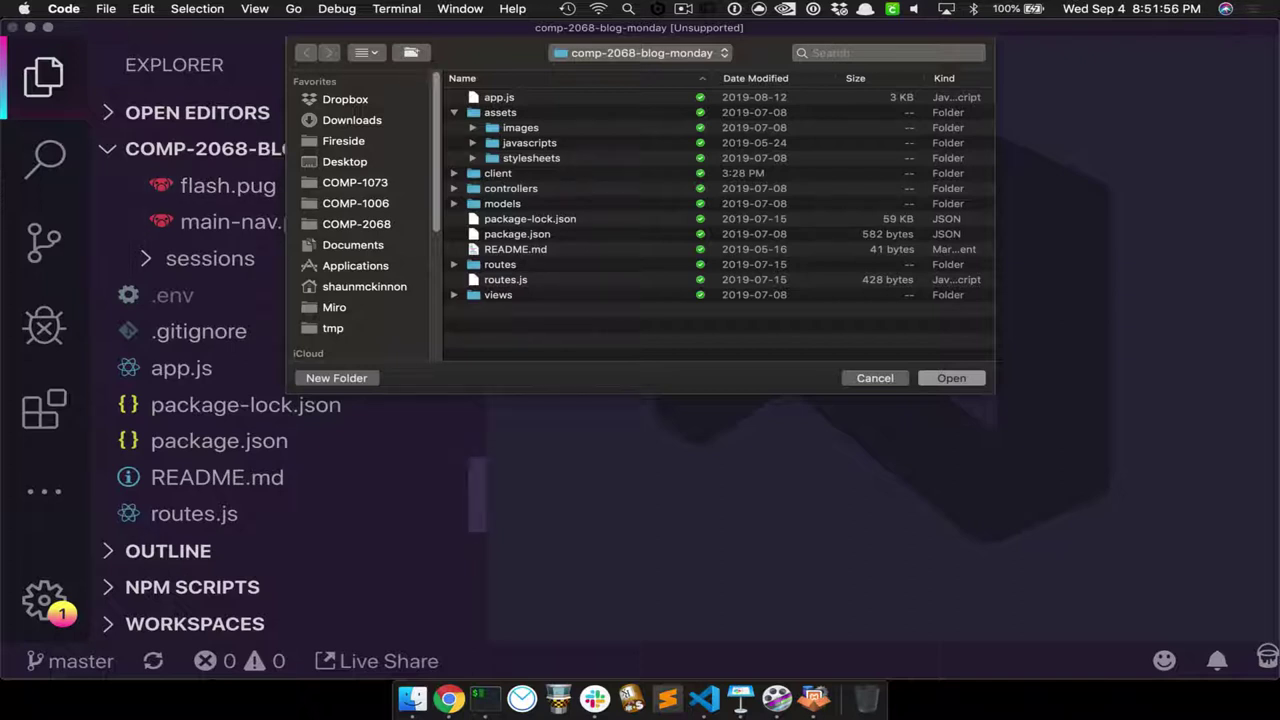
pyautogui.scroll(-5, 388, 196)
pyautogui.scroll(-2, 388, 196)
pyautogui.scroll(5, 388, 200)
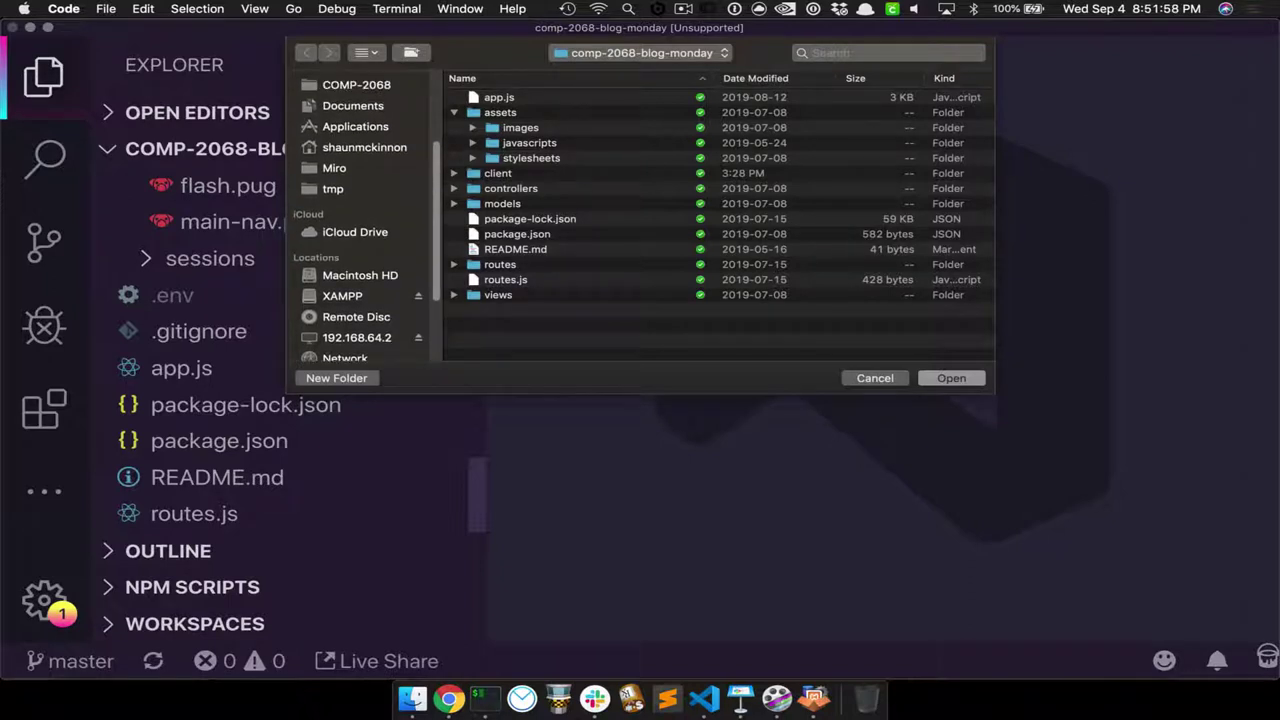
pyautogui.click(333, 188)
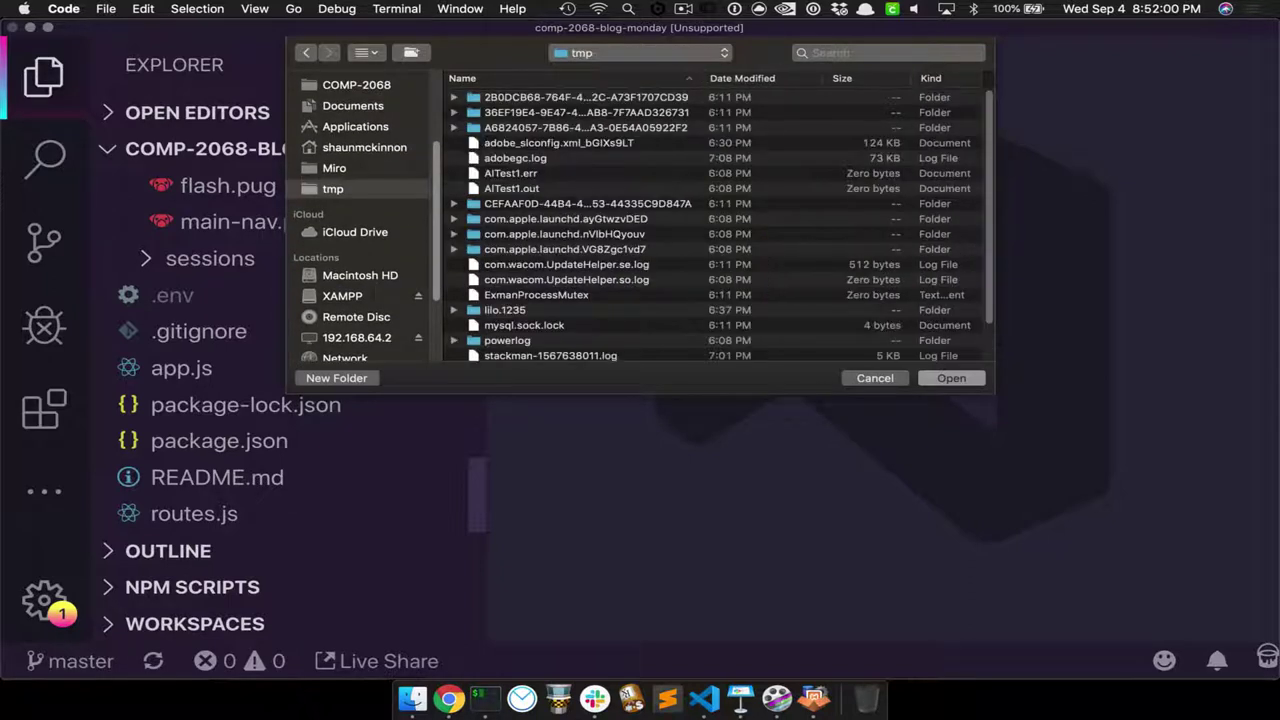
# - Browse the root of Macintosh HD in the open dialog for the XAMPP web folder
pyautogui.click(640, 52)
pyautogui.click(609, 86)
pyautogui.scroll(-20, 715, 225)
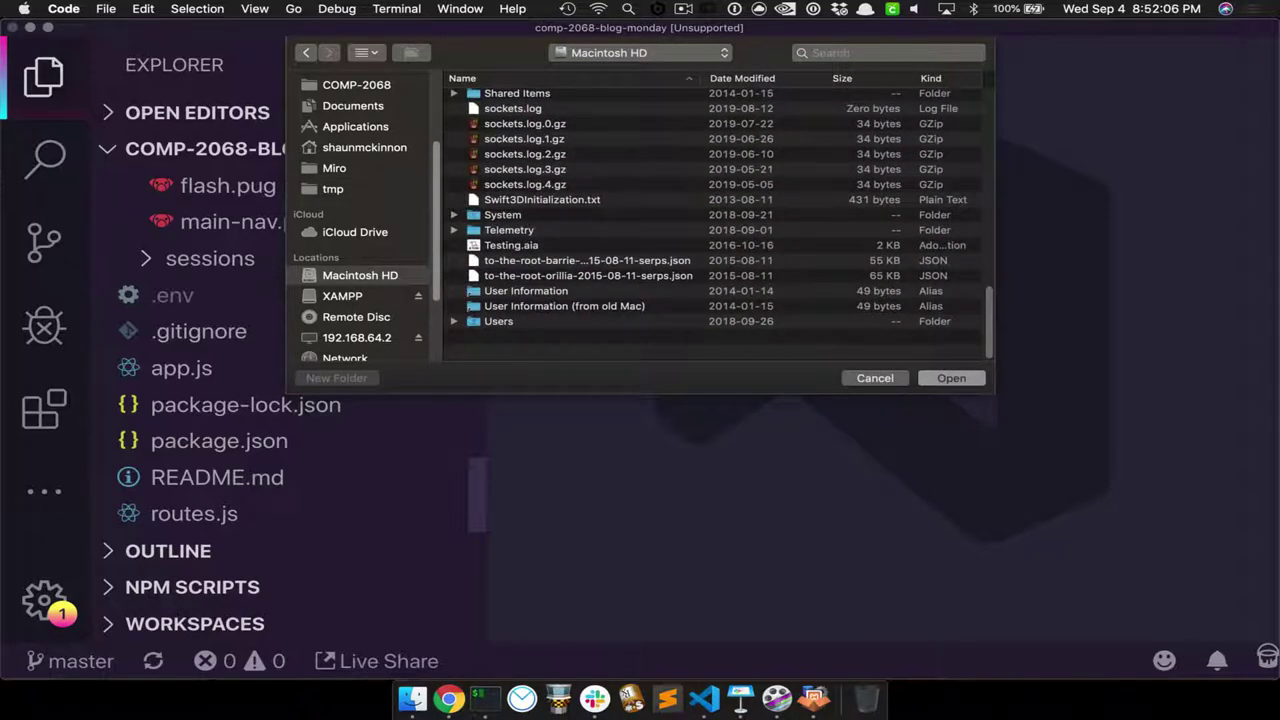
pyautogui.scroll(10, 715, 225)
pyautogui.scroll(5, 715, 225)
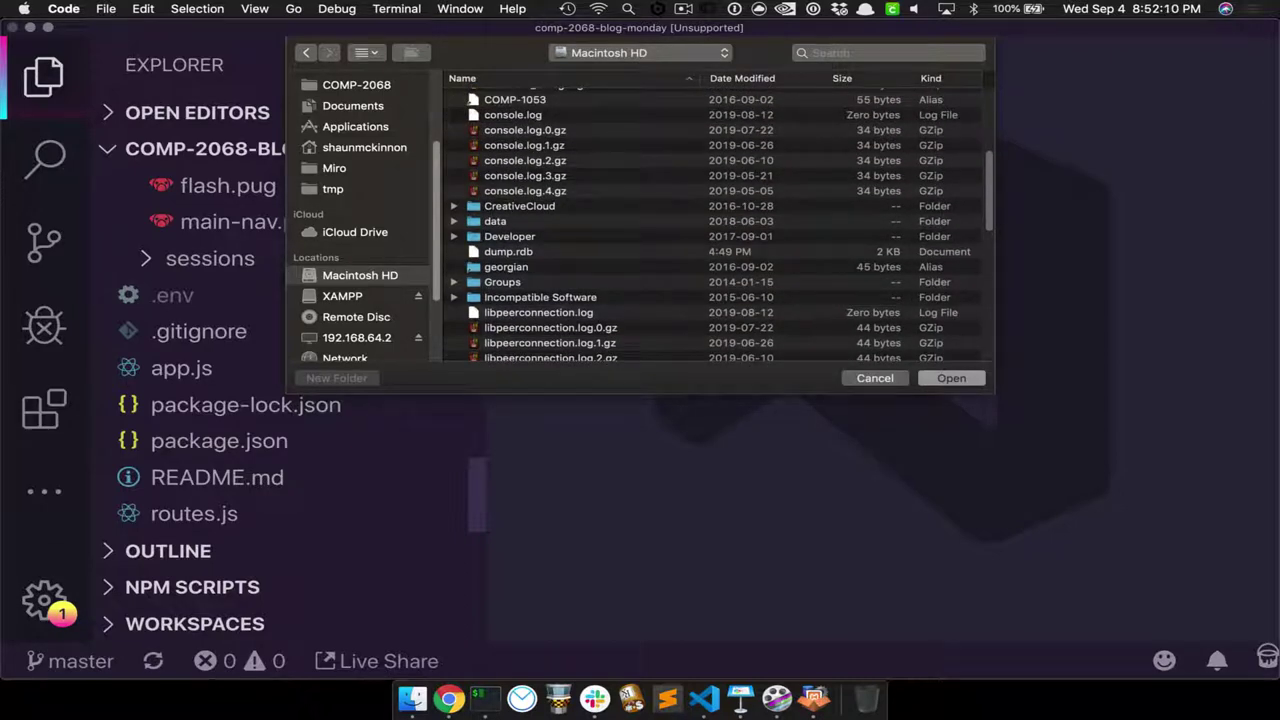
pyautogui.scroll(5, 715, 225)
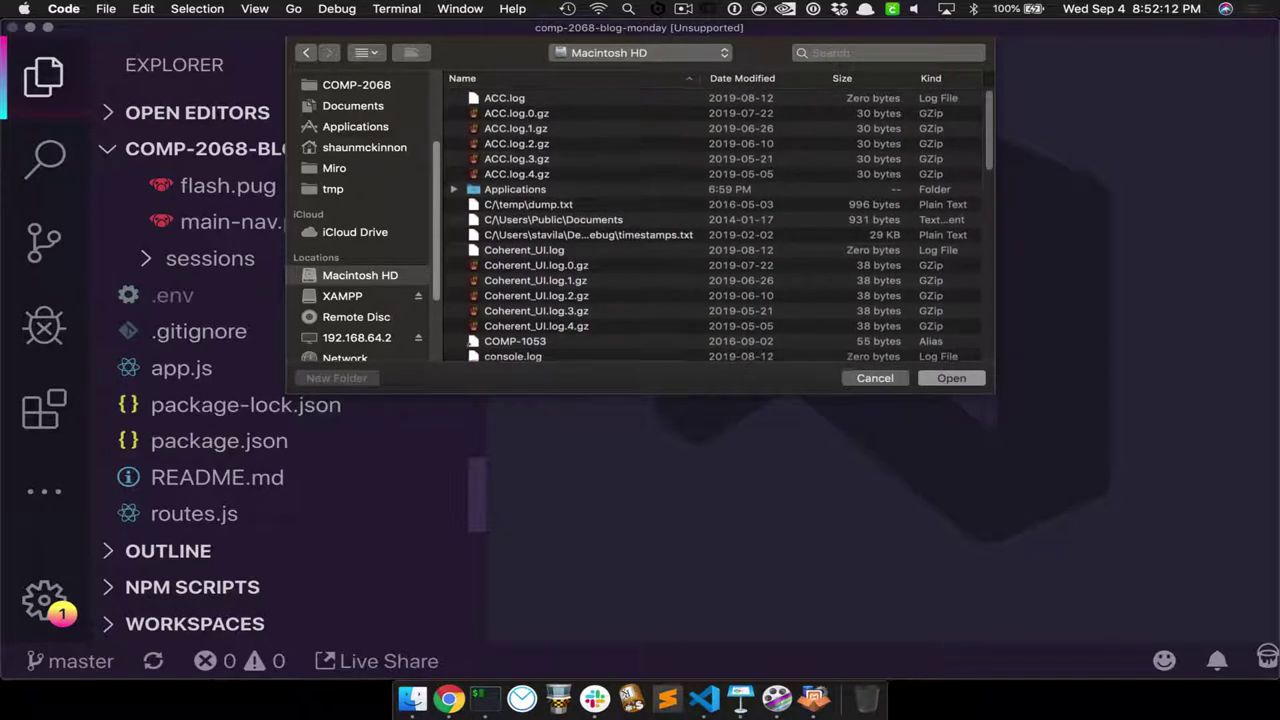
# - Look through the computer's volumes, the XAMPP disk and its Applications alias for the web folder, and cancel the open dialog
pyautogui.click(640, 52)
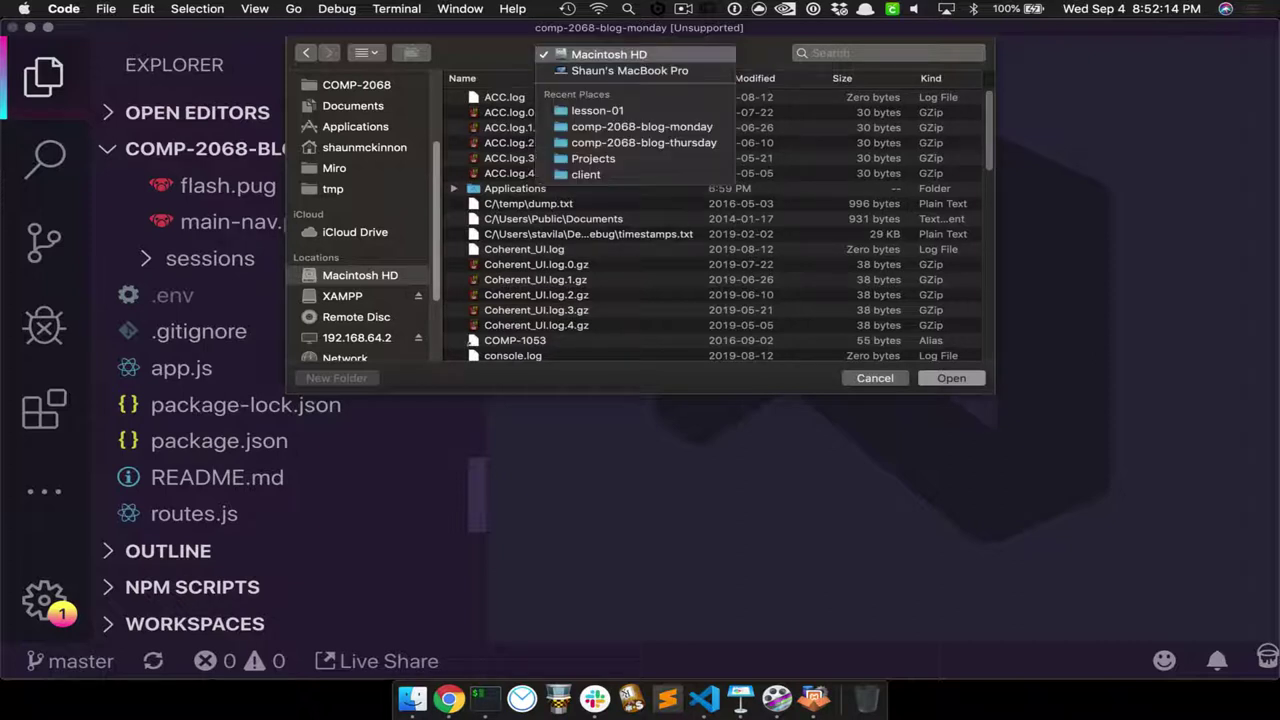
pyautogui.click(629, 70)
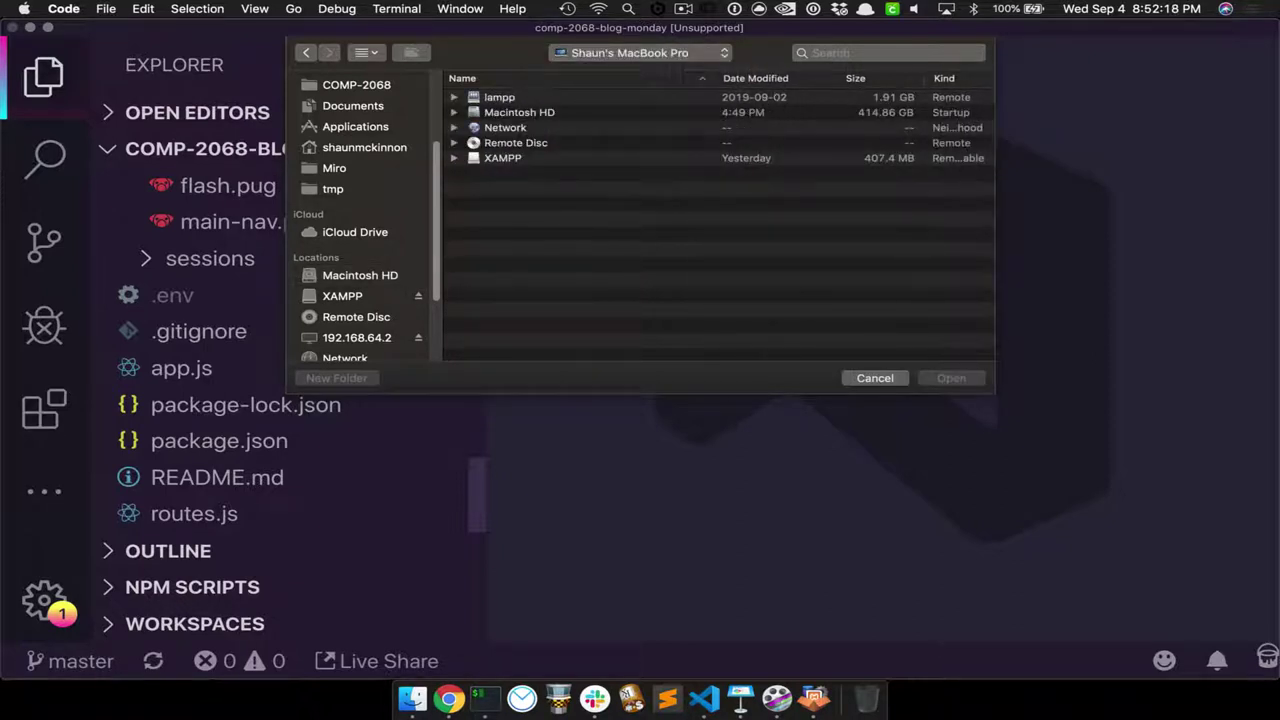
pyautogui.click(454, 158)
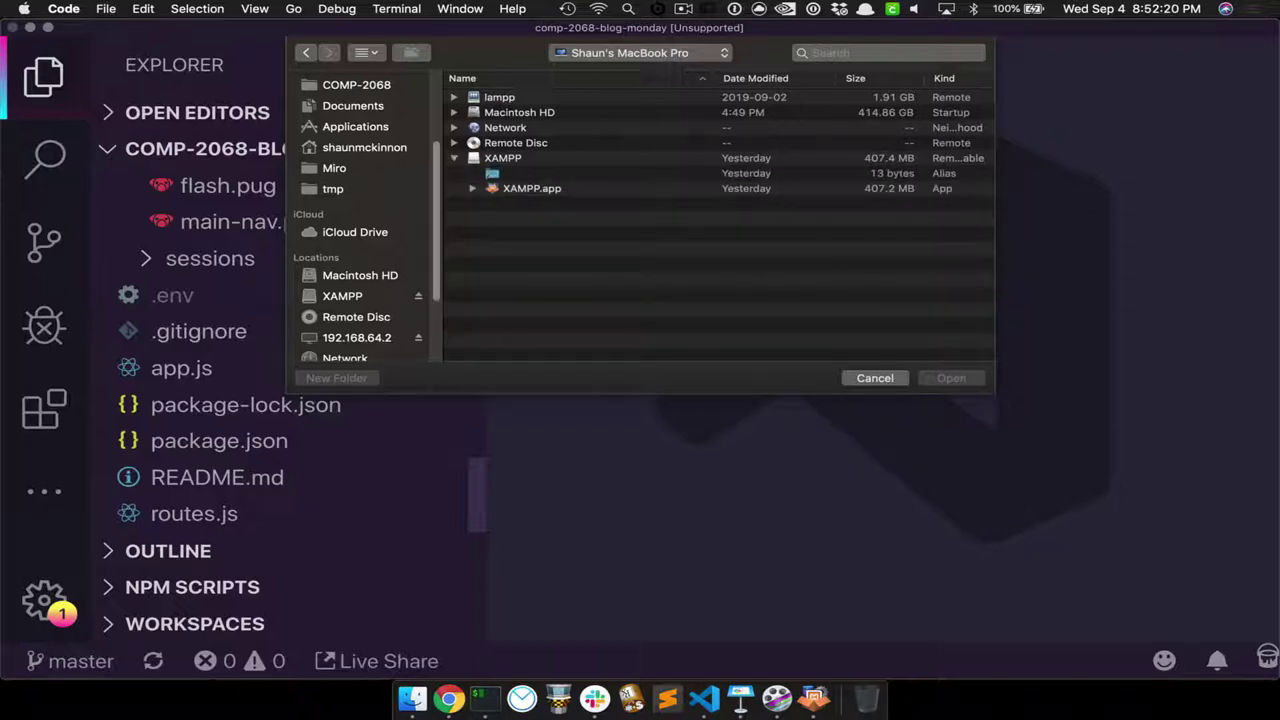
pyautogui.doubleClick(492, 173)
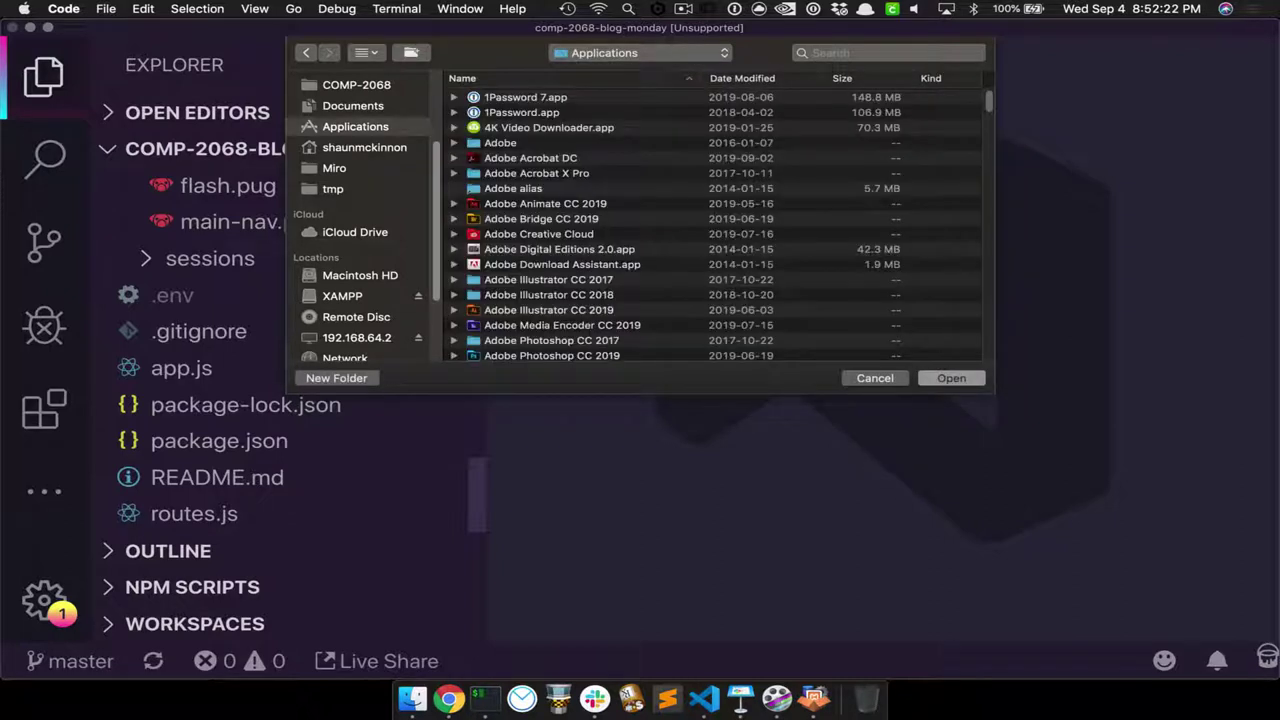
pyautogui.press('super+bracketleft')
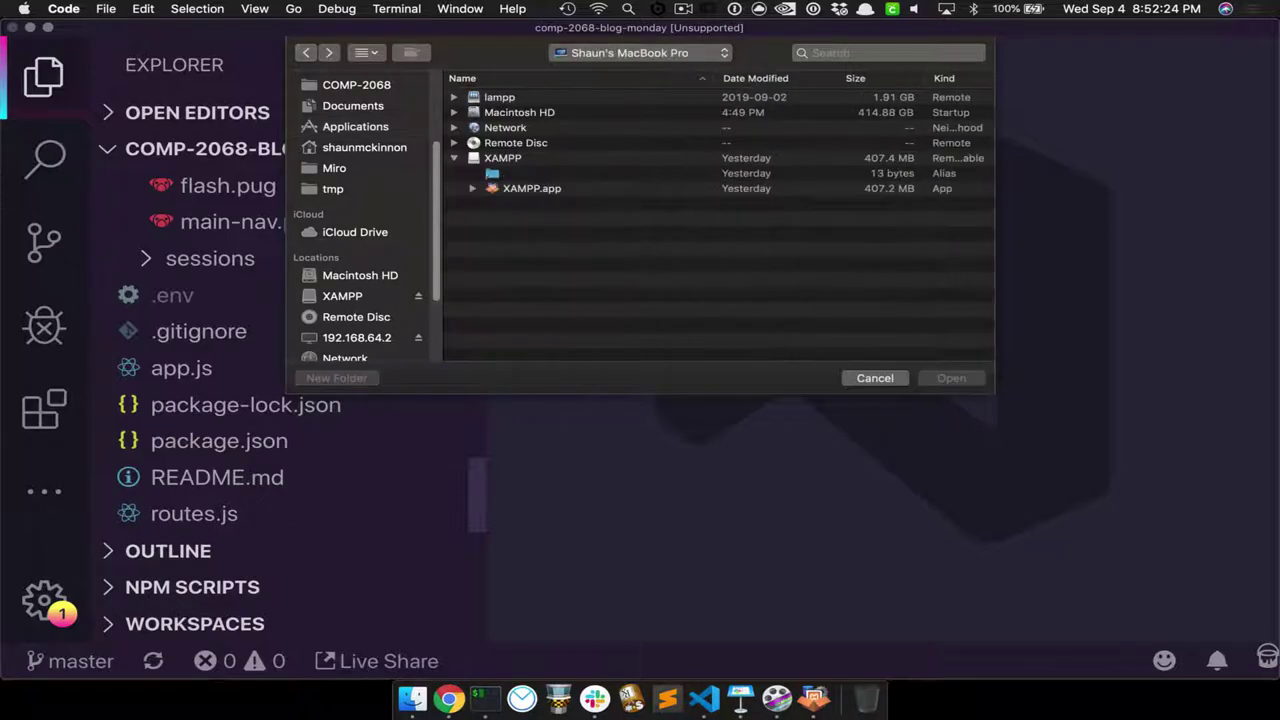
pyautogui.press('super+bracketleft')
pyautogui.scroll(-10, 715, 224)
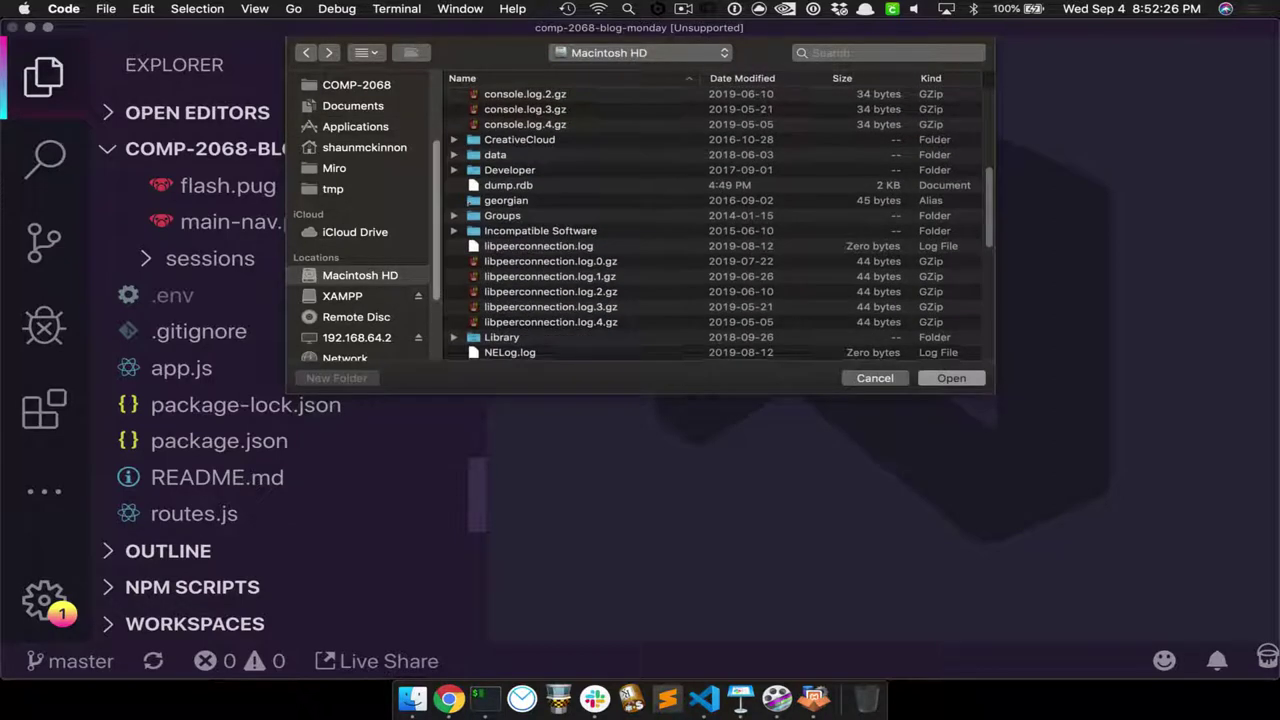
pyautogui.press('Escape')
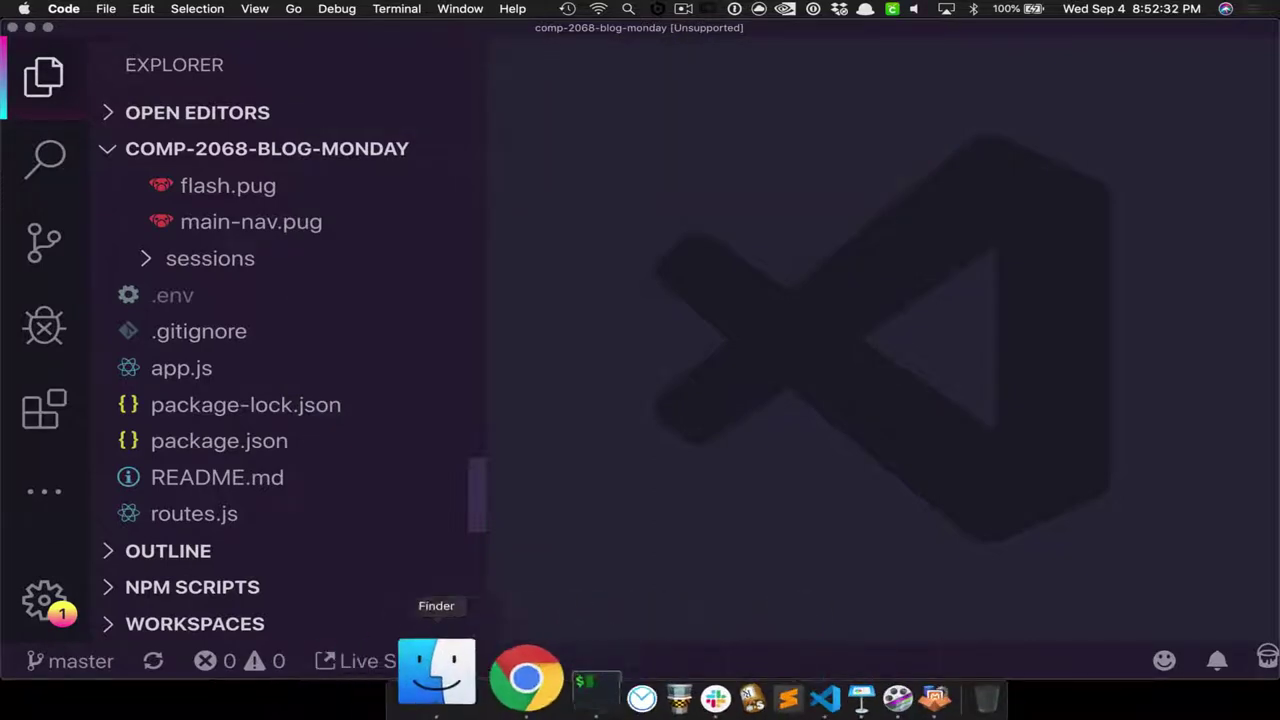
# - Switch to Finder and iTerm, and insert the Lesson-01 folder's full path at the prompt to see where it is stored
pyautogui.click(426, 680)
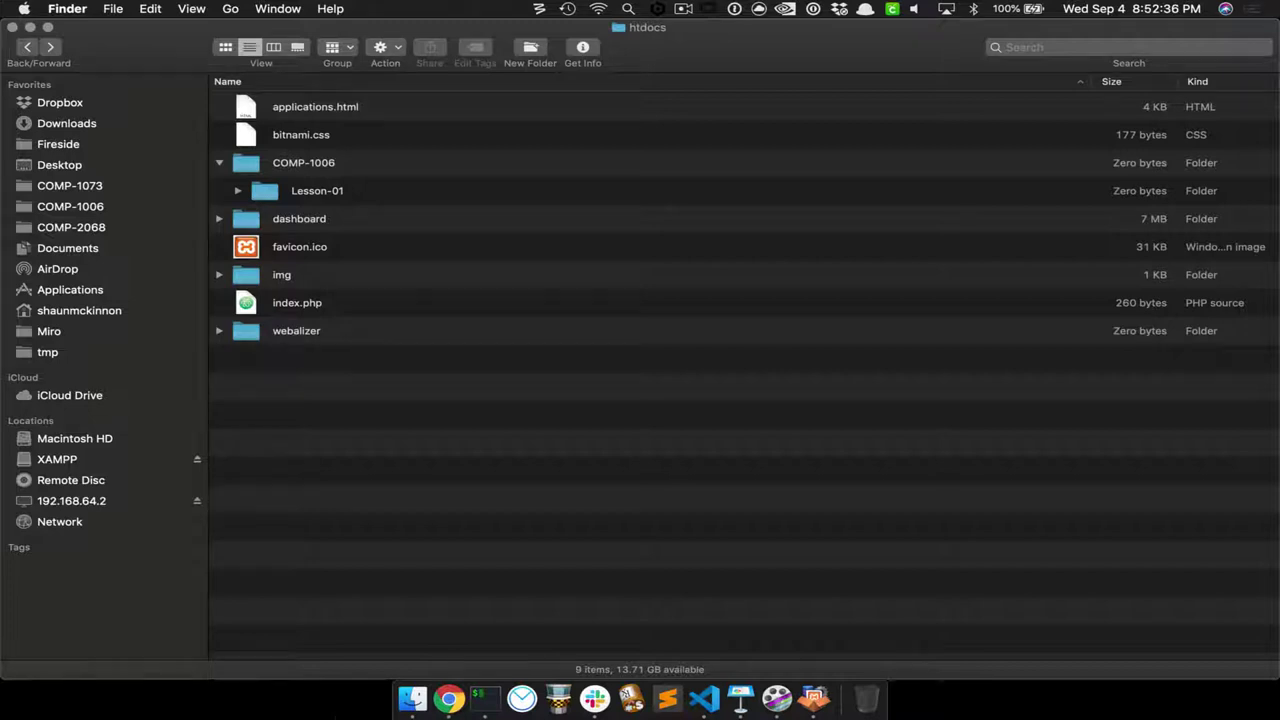
pyautogui.click(484, 698)
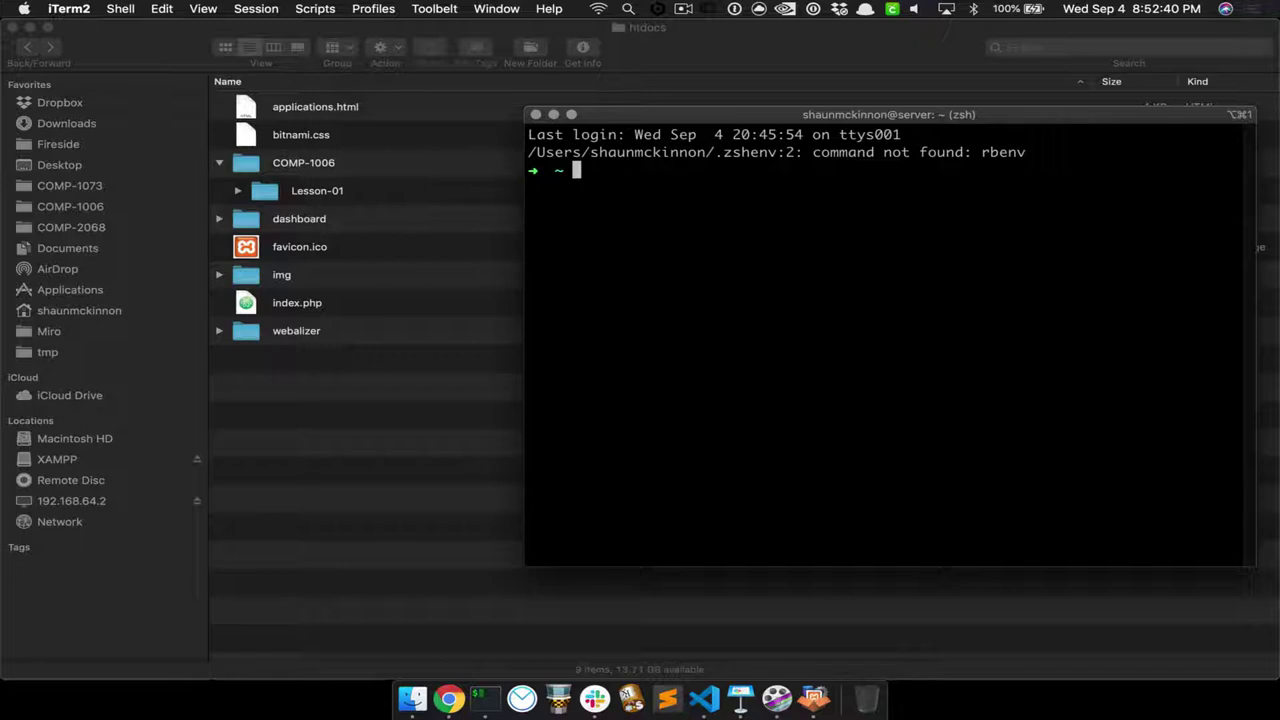
pyautogui.moveTo(317, 190); pyautogui.dragTo(749, 319)
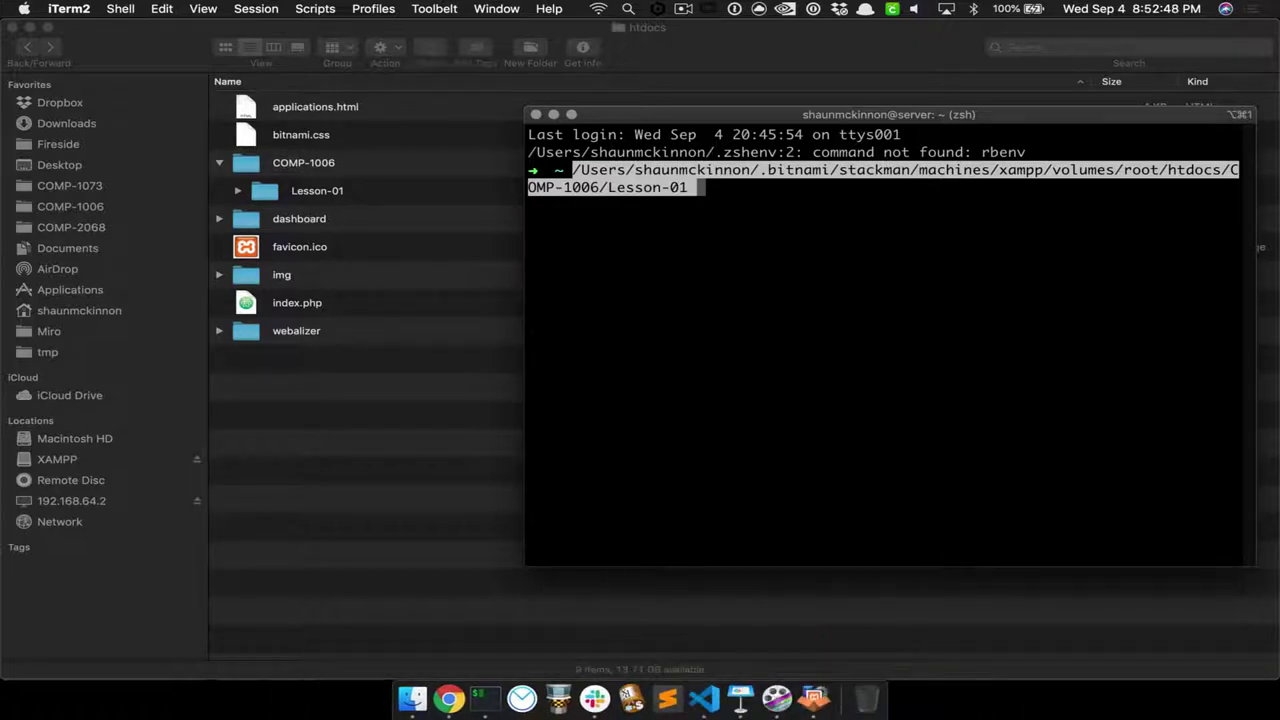
# - Switch to Visual Studio Code, start opening a folder, and browse the home folder for the path to htdocs
pyautogui.click(728, 690)
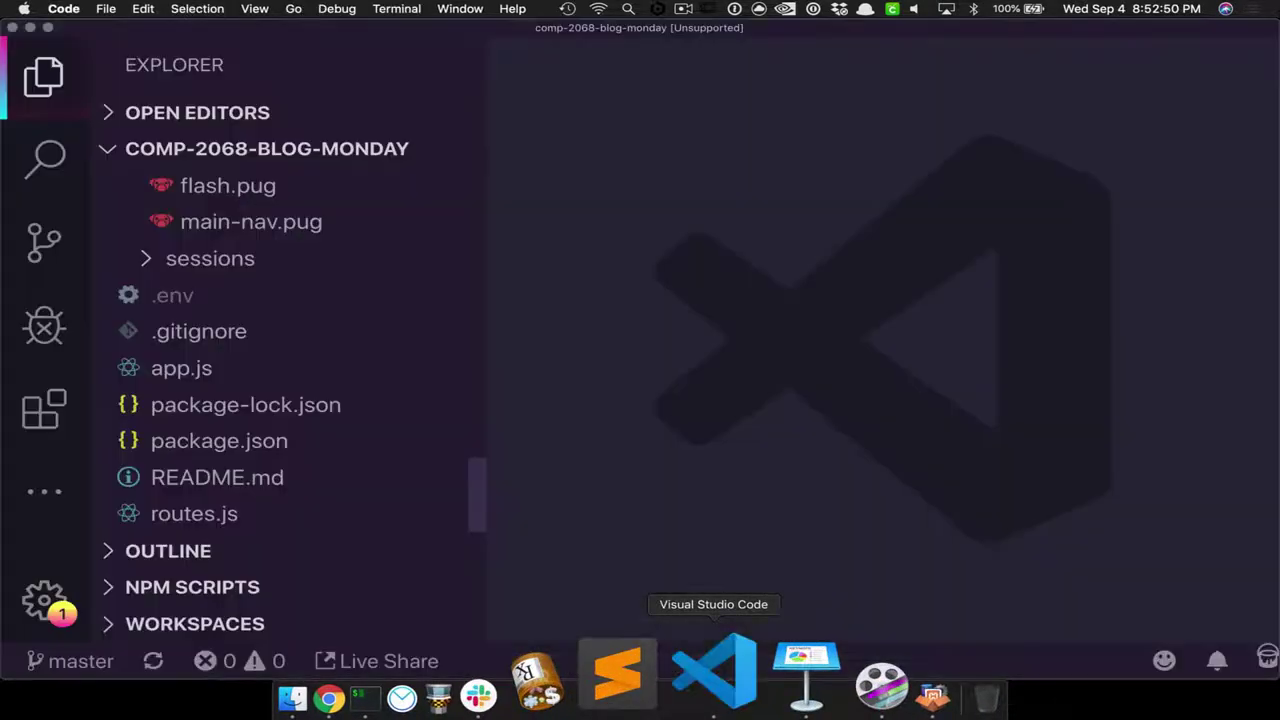
pyautogui.click(105, 8)
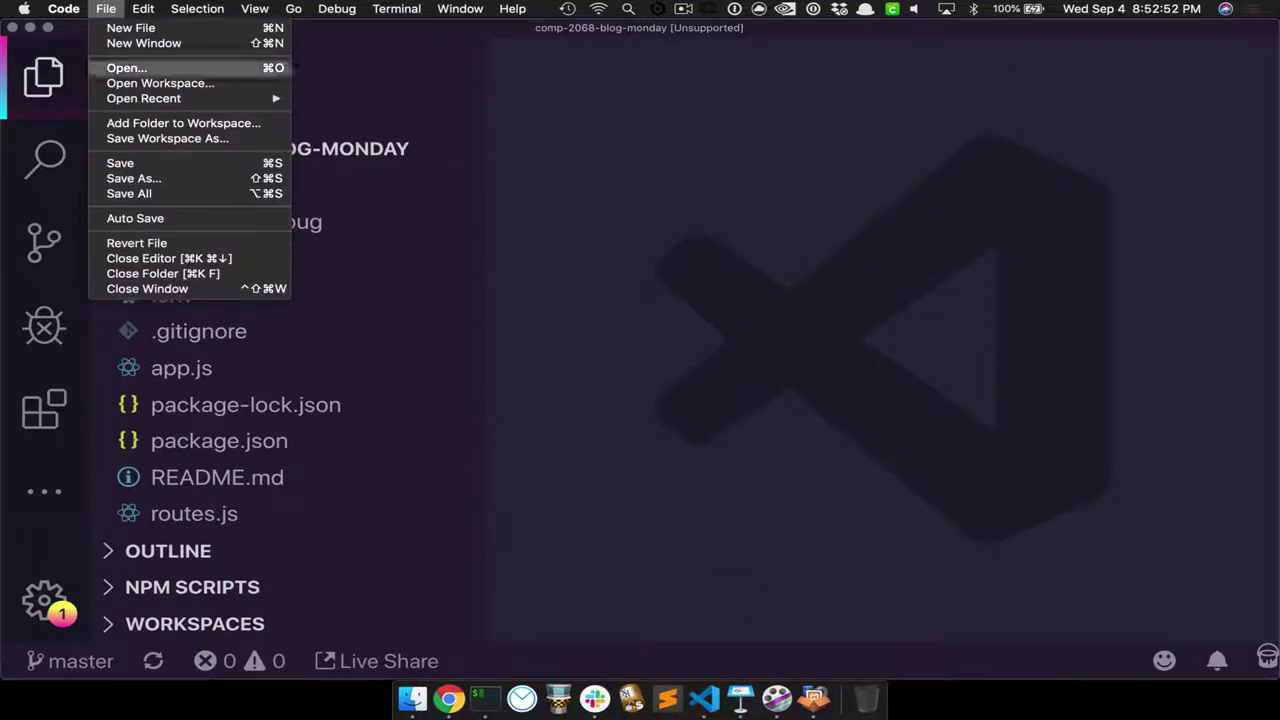
pyautogui.click(127, 67)
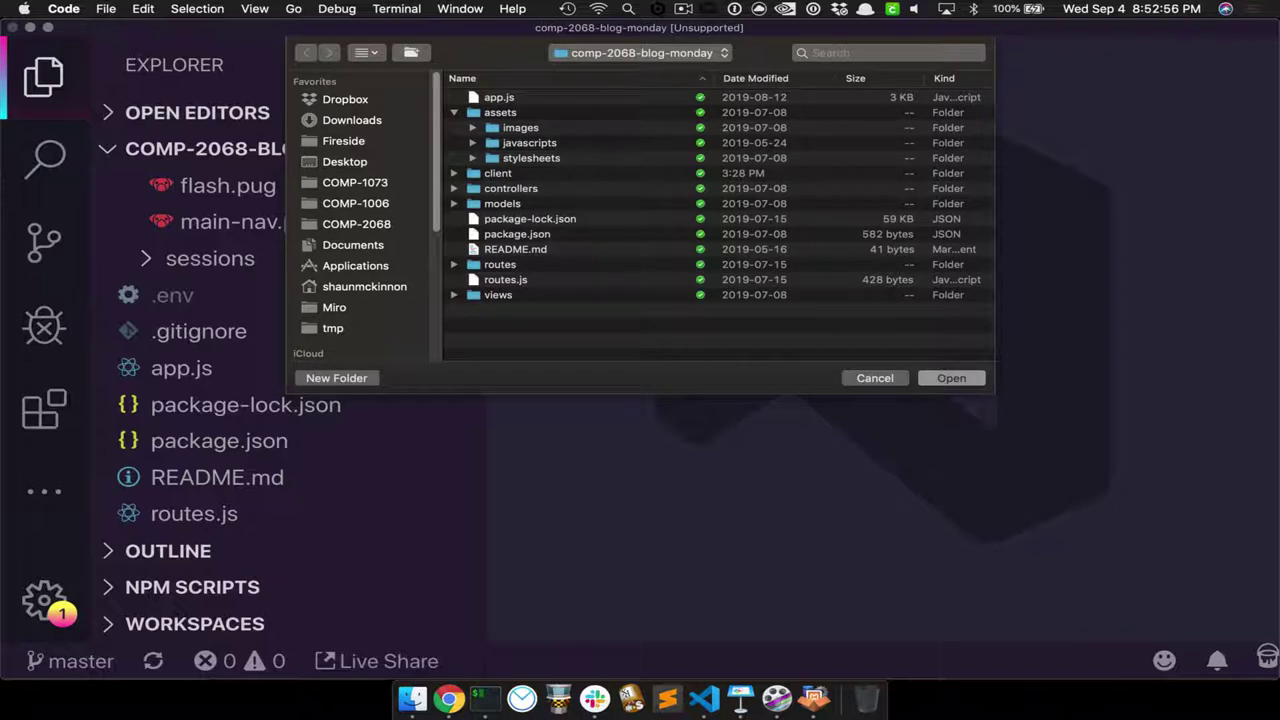
pyautogui.click(364, 286)
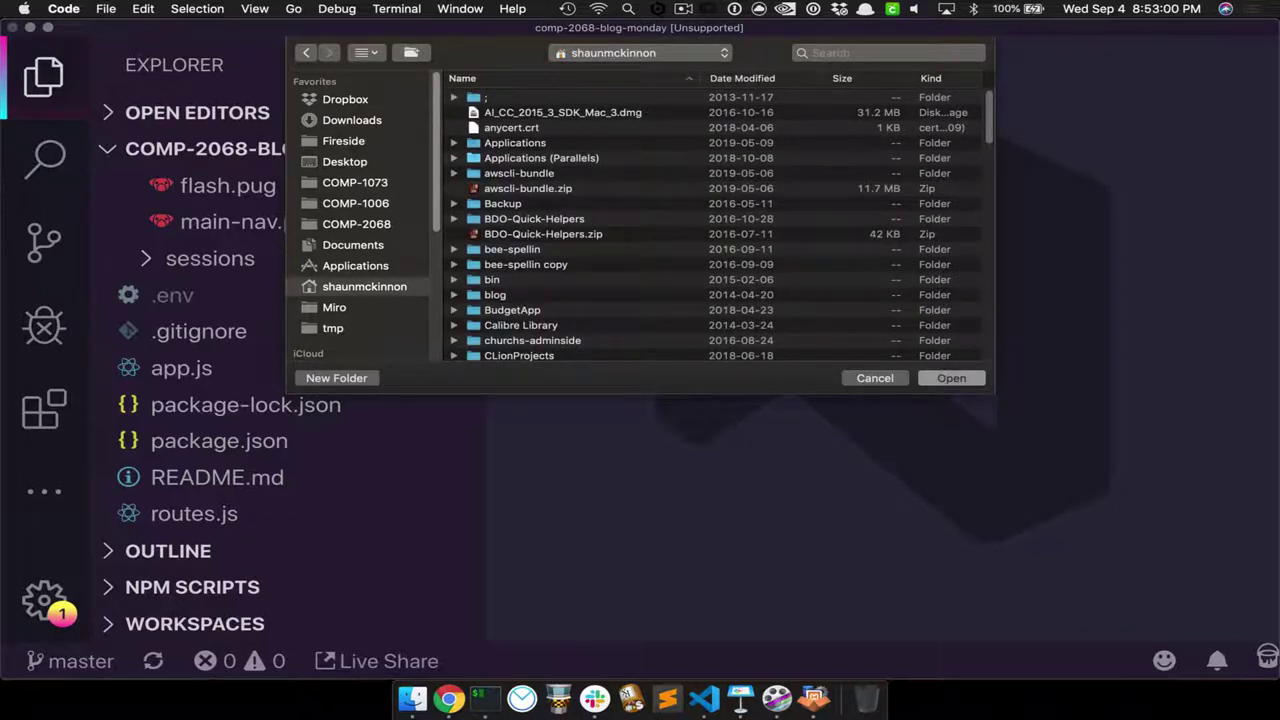
pyautogui.rightClick(545, 279)
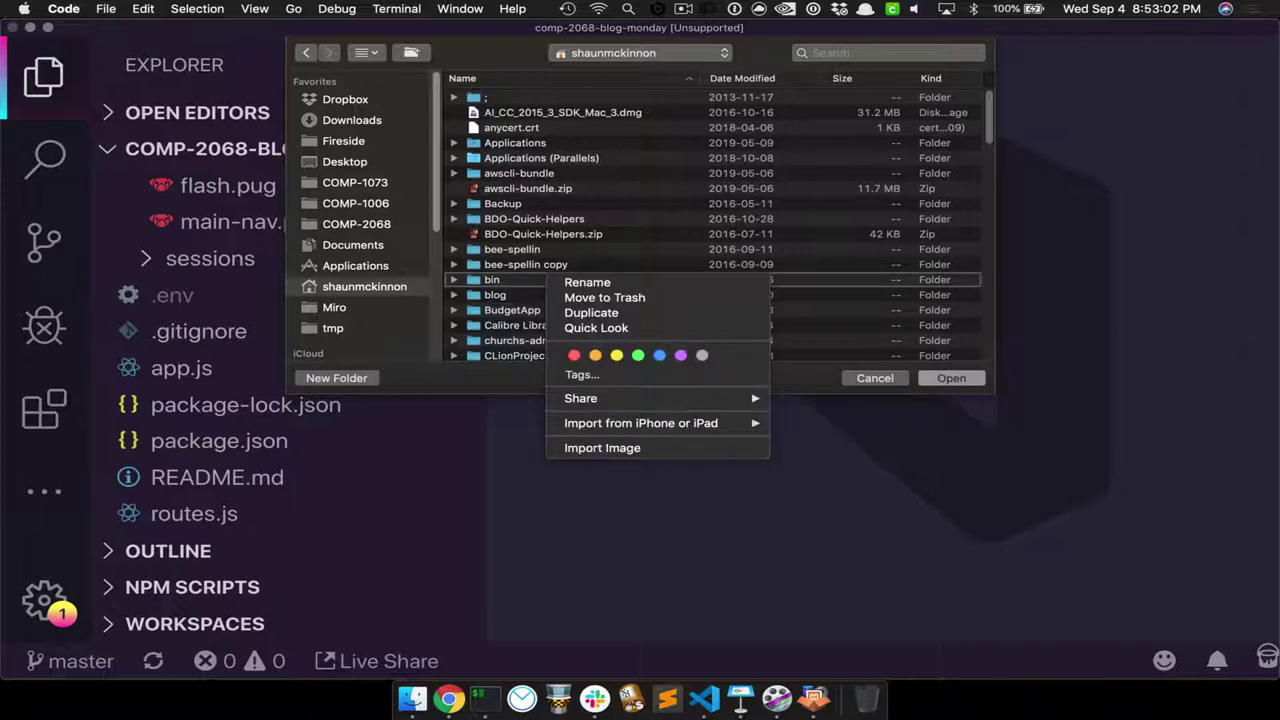
pyautogui.press('Escape')
# - Recheck the Lesson-01 path in iTerm, look through the home folder in Visual Studio Code's open dialog, and cancel it
pyautogui.click(478, 698)
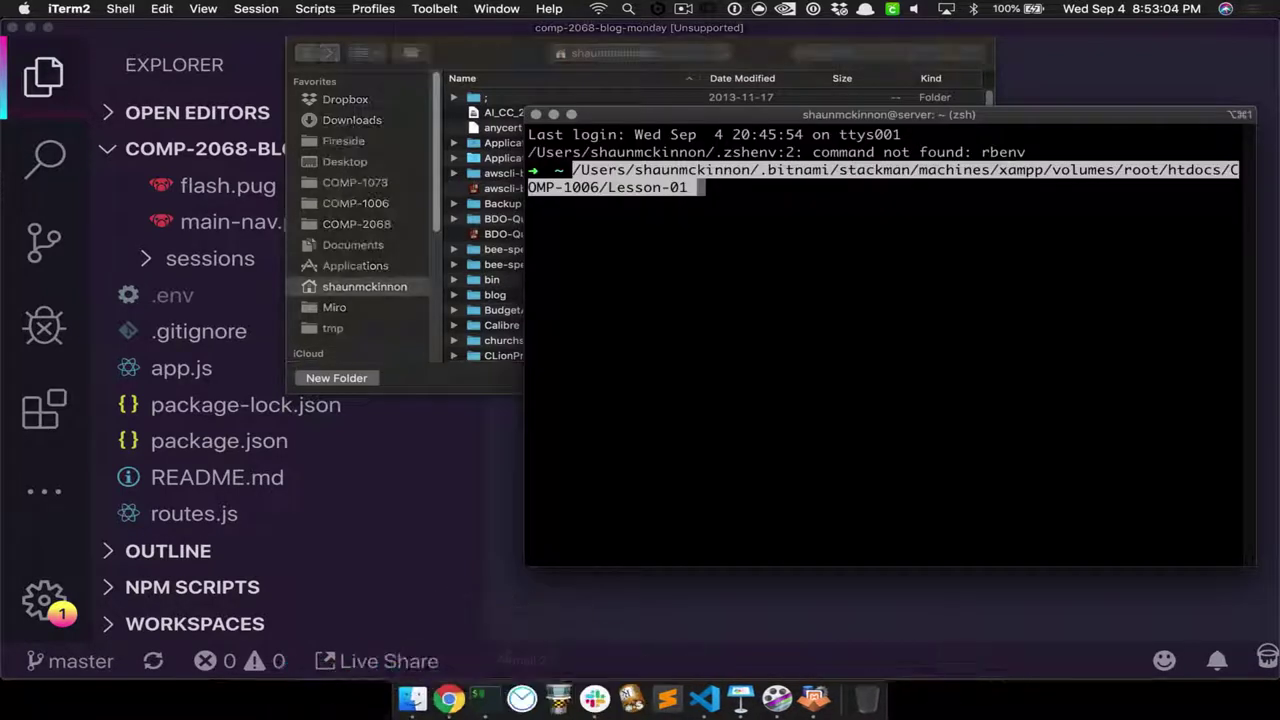
pyautogui.press('super+Tab')
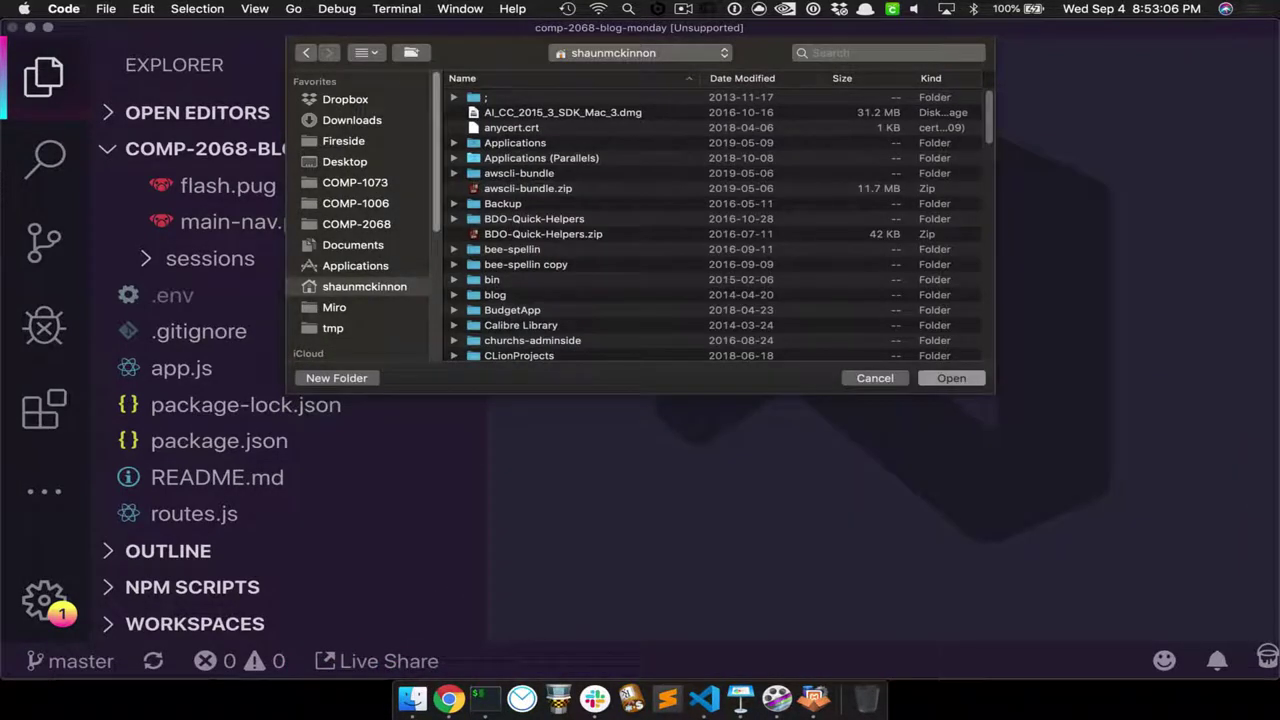
pyautogui.click(485, 698)
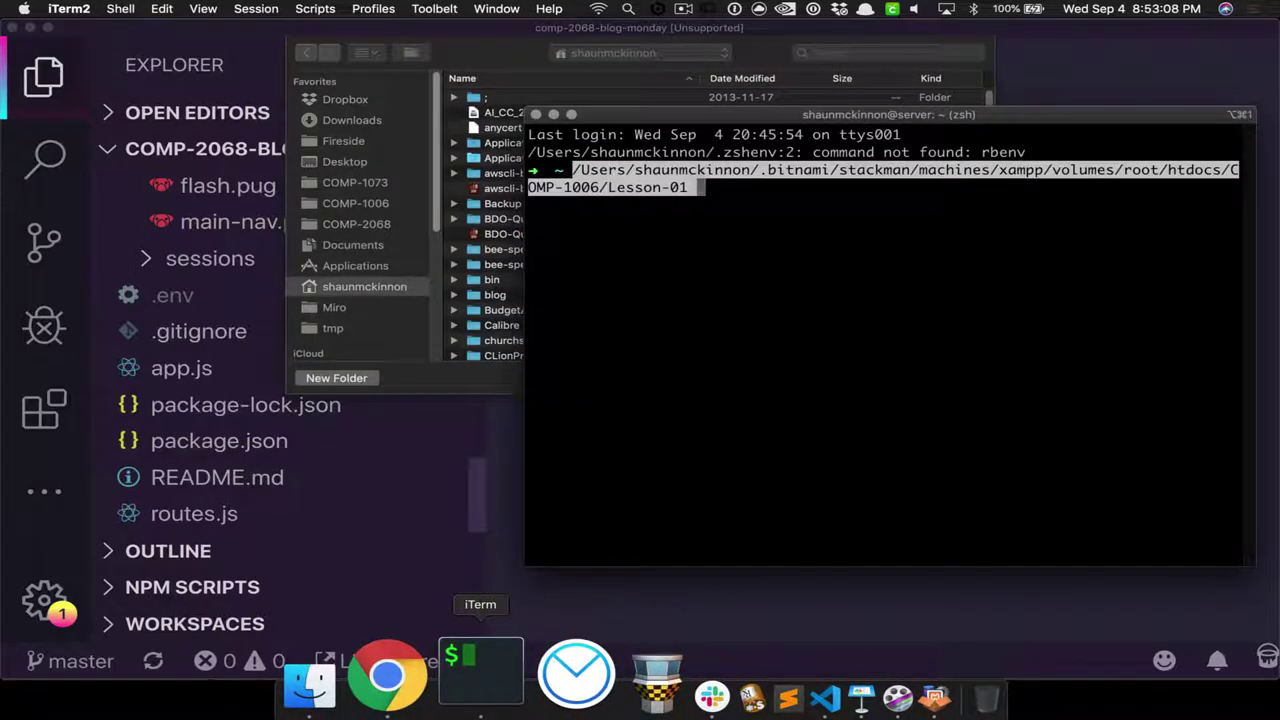
pyautogui.press('super+Tab')
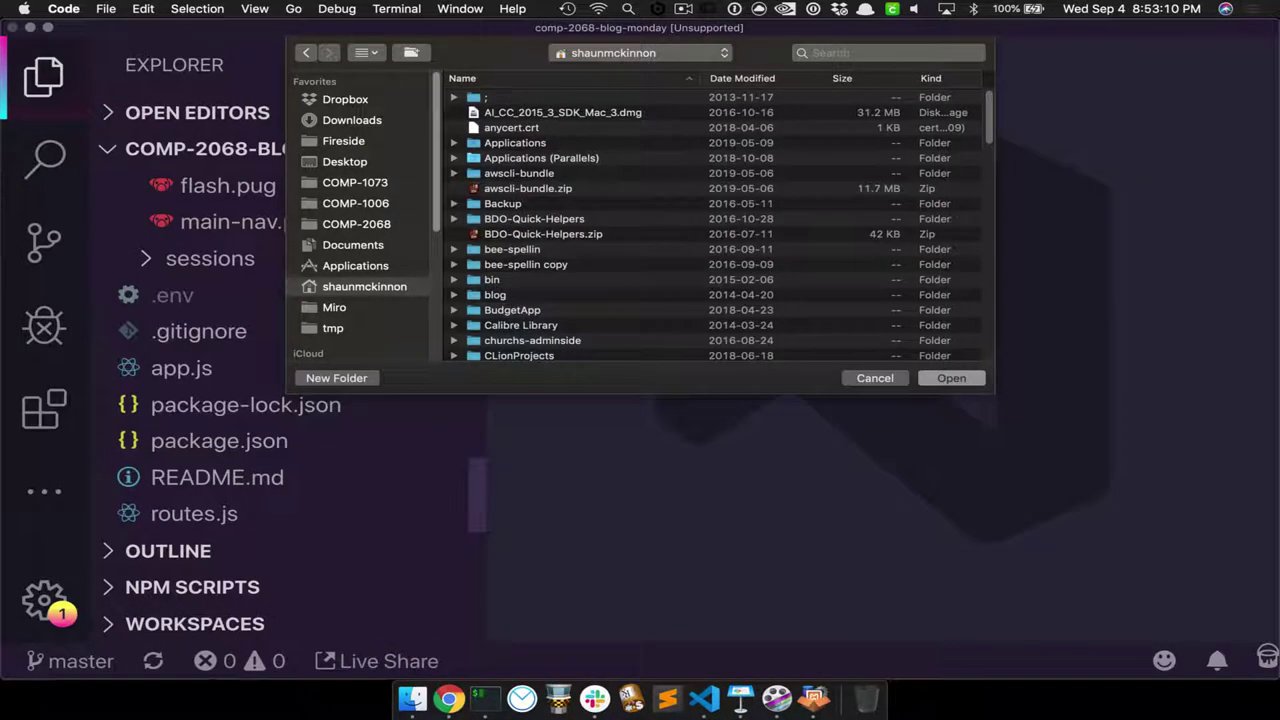
pyautogui.scroll(-15, 715, 225)
pyautogui.scroll(20, 715, 225)
pyautogui.press('Escape')
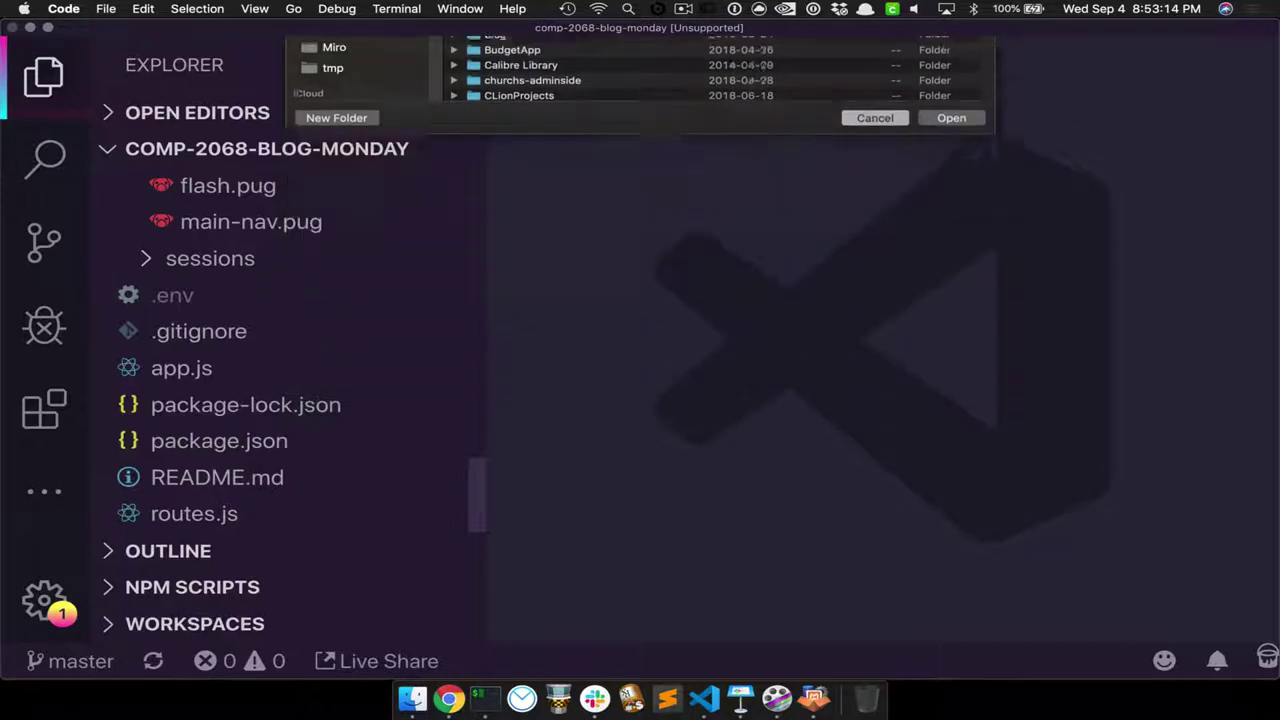
# - Switch to Finder, open the COMP-1006 folder from htdocs in Visual Studio Code, and enlarge its window to fill the screen
pyautogui.click(420, 688)
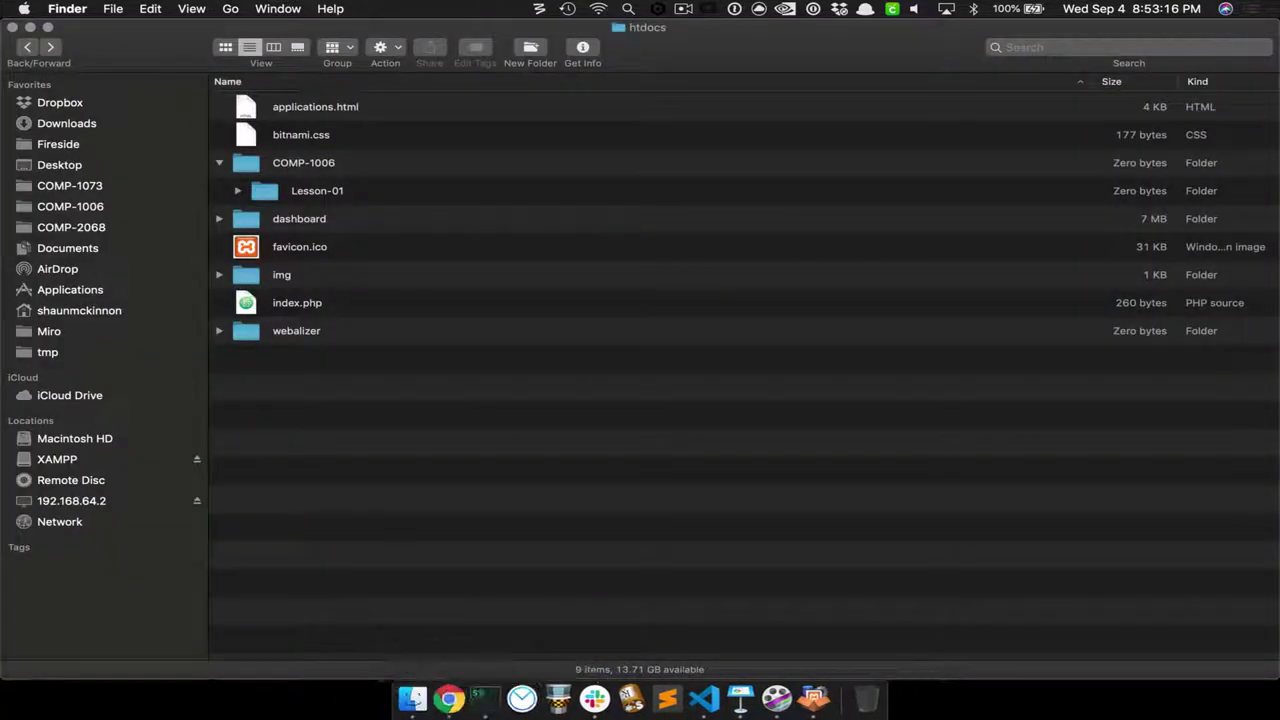
pyautogui.moveTo(303, 162); pyautogui.dragTo(700, 665)
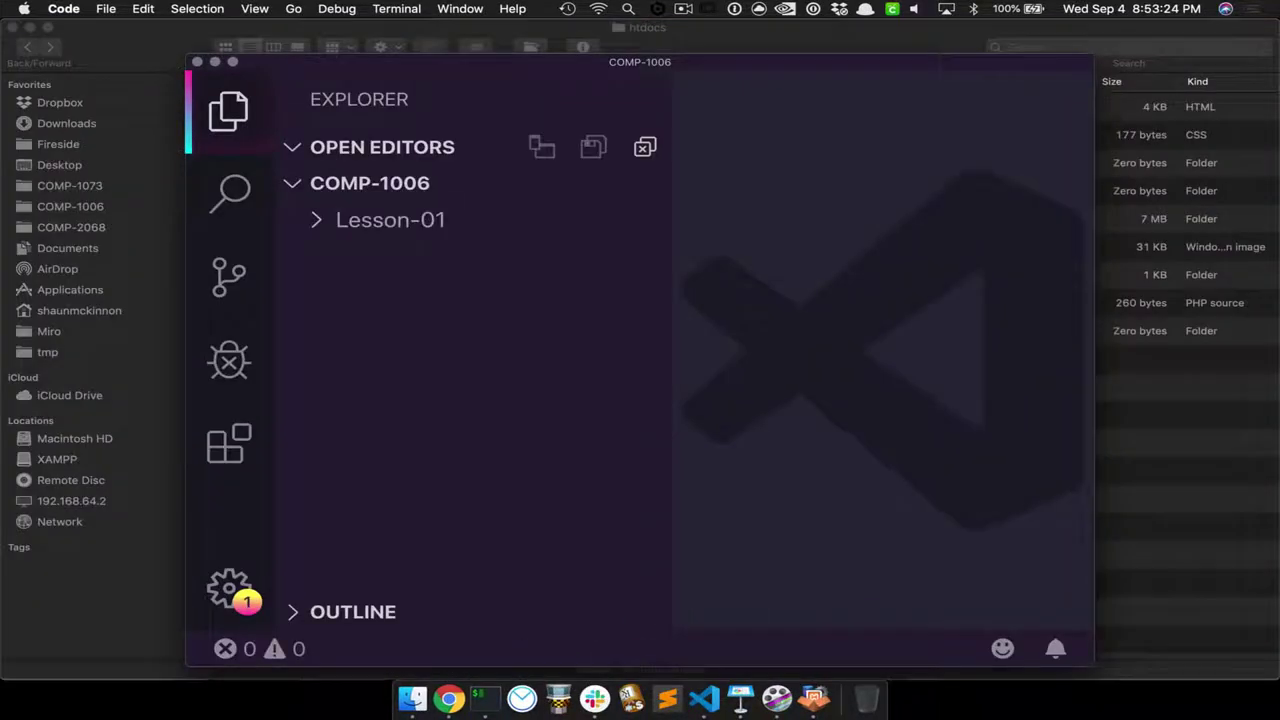
pyautogui.moveTo(232, 61)
pyautogui.click(270, 89)
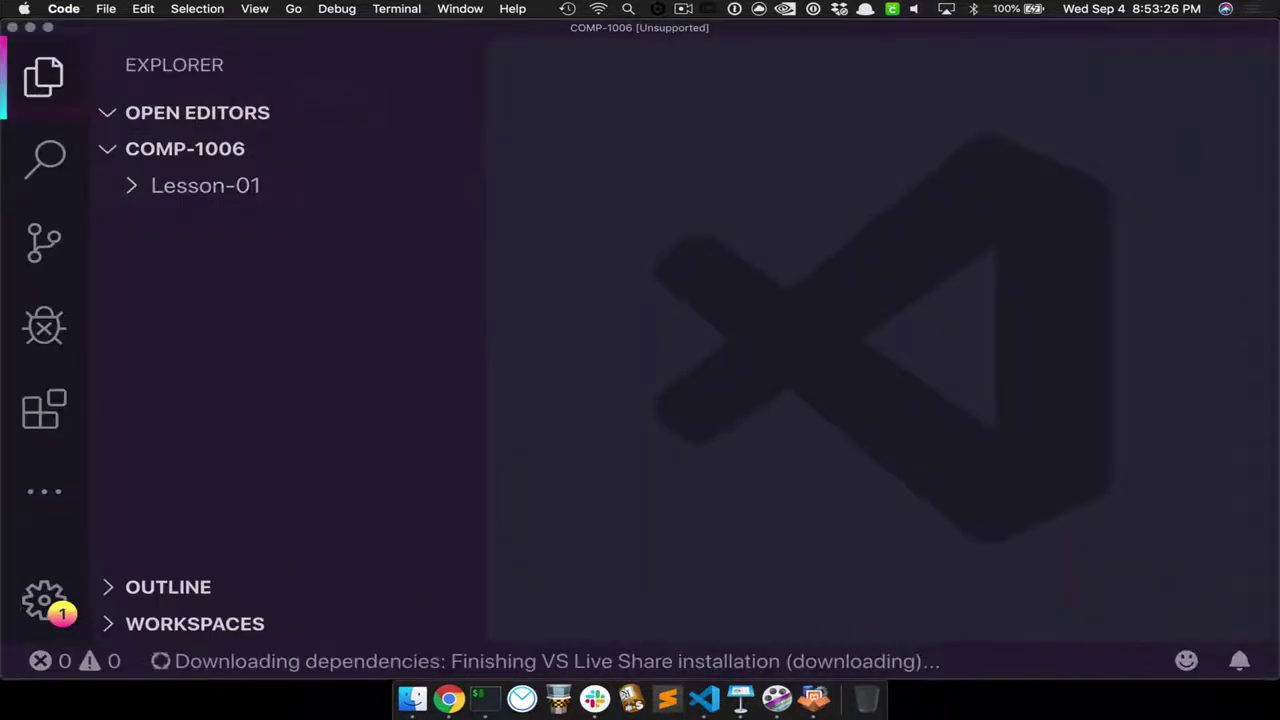